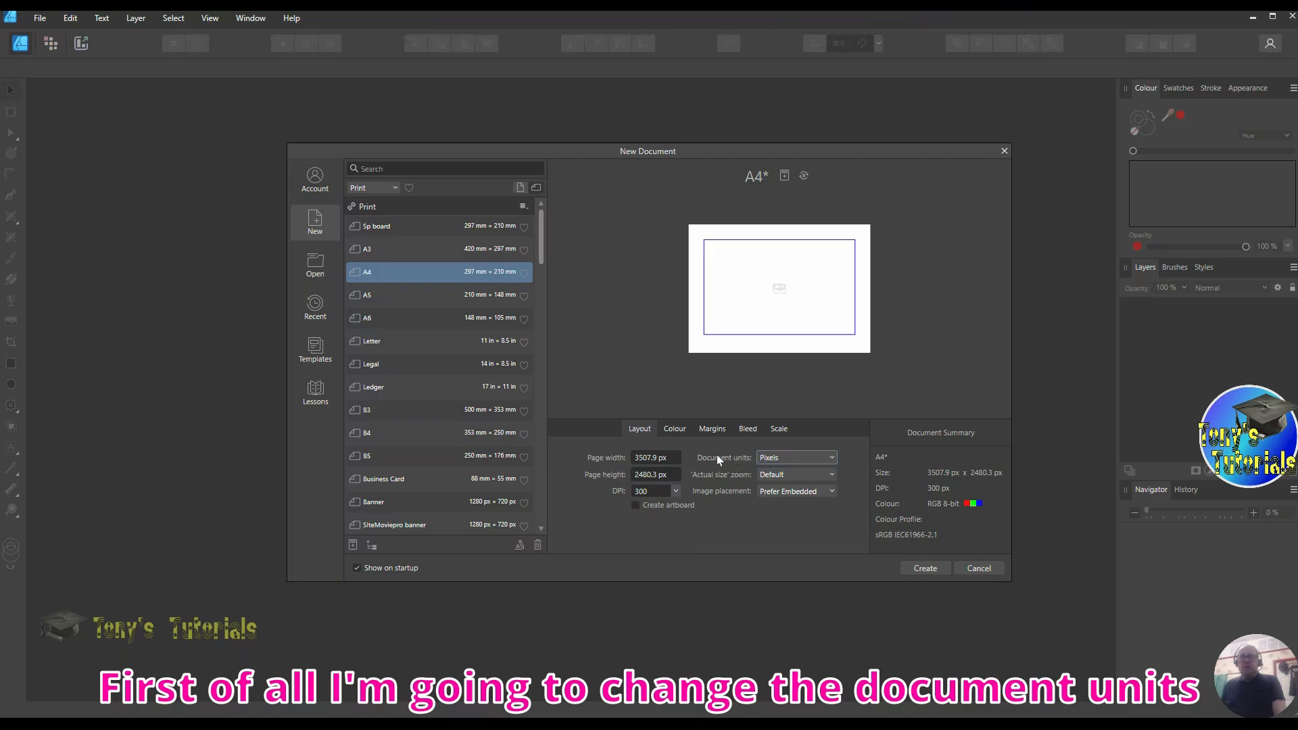
Create a new document with units in pixels, a page width of 1920 and a page height of 1080.
{"action": "left_click", "coordinate": [831, 461]}
{"action": "left_click", "coordinate": [802, 474]}
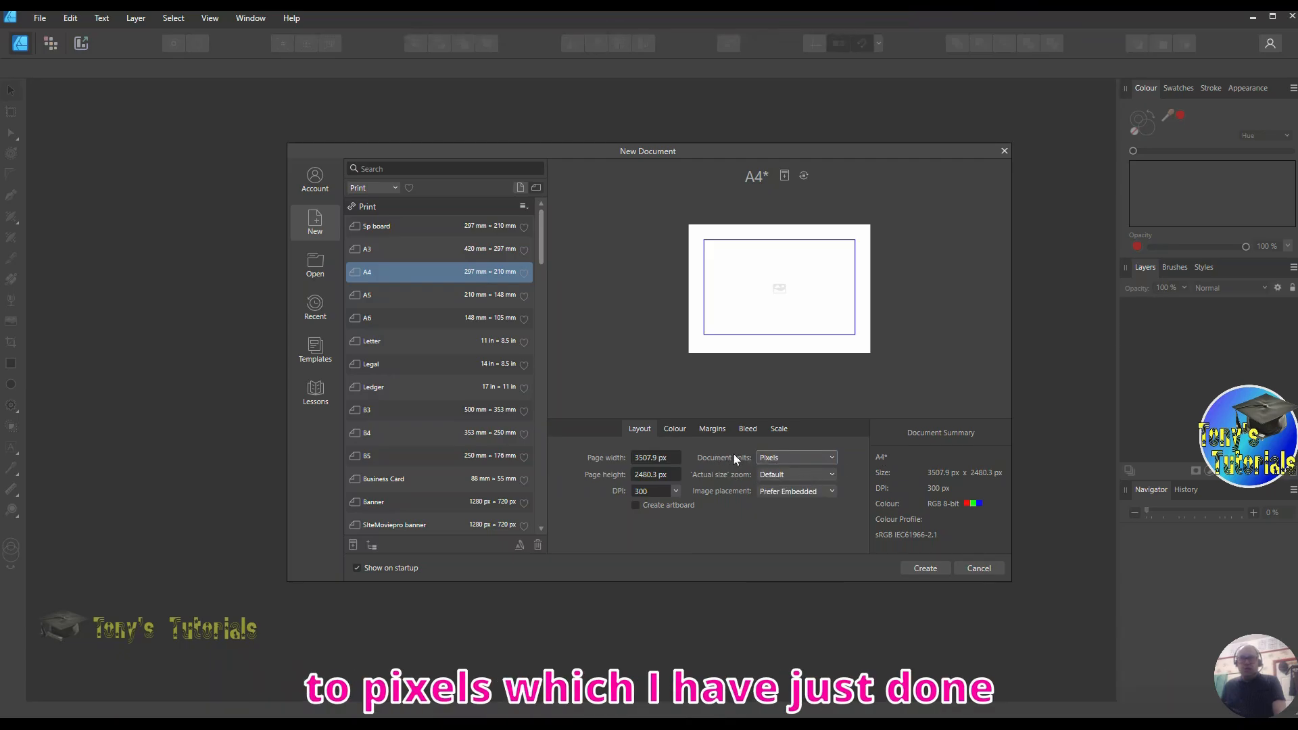
{"action": "left_click", "coordinate": [651, 458]}
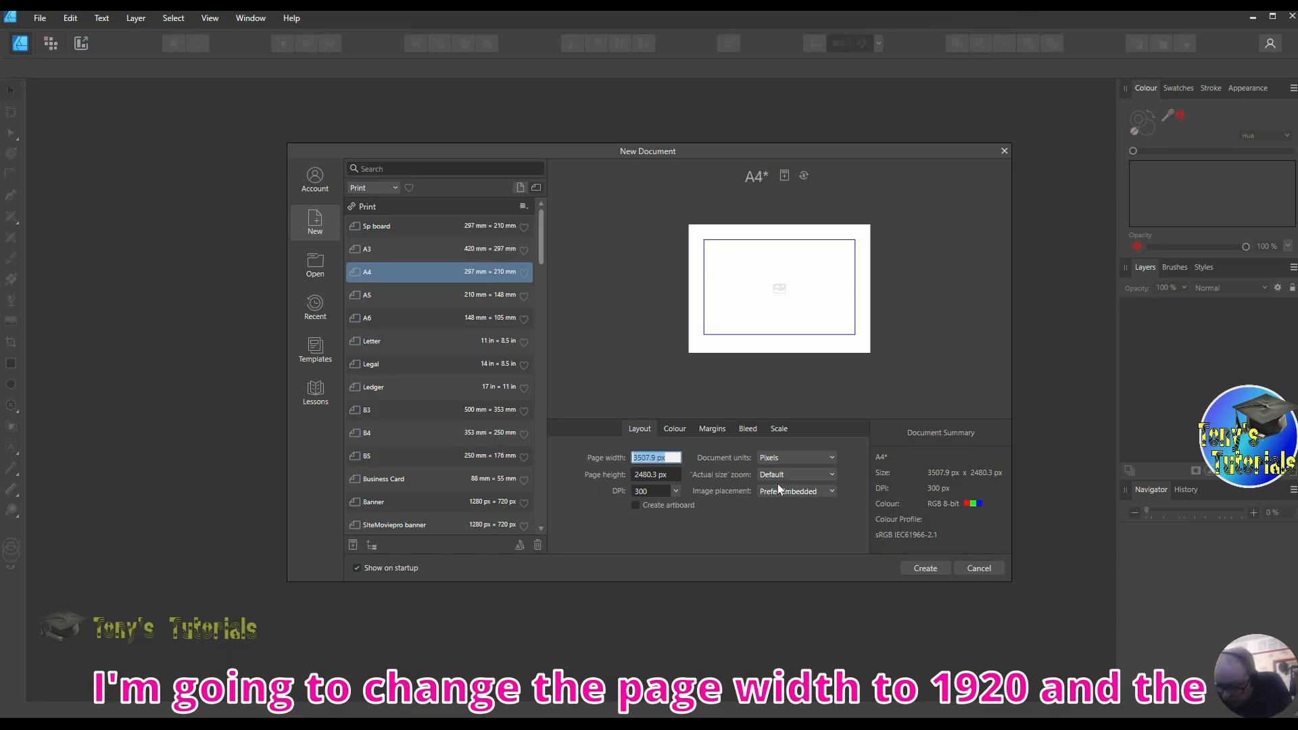
{"action": "type", "text": "1920"}
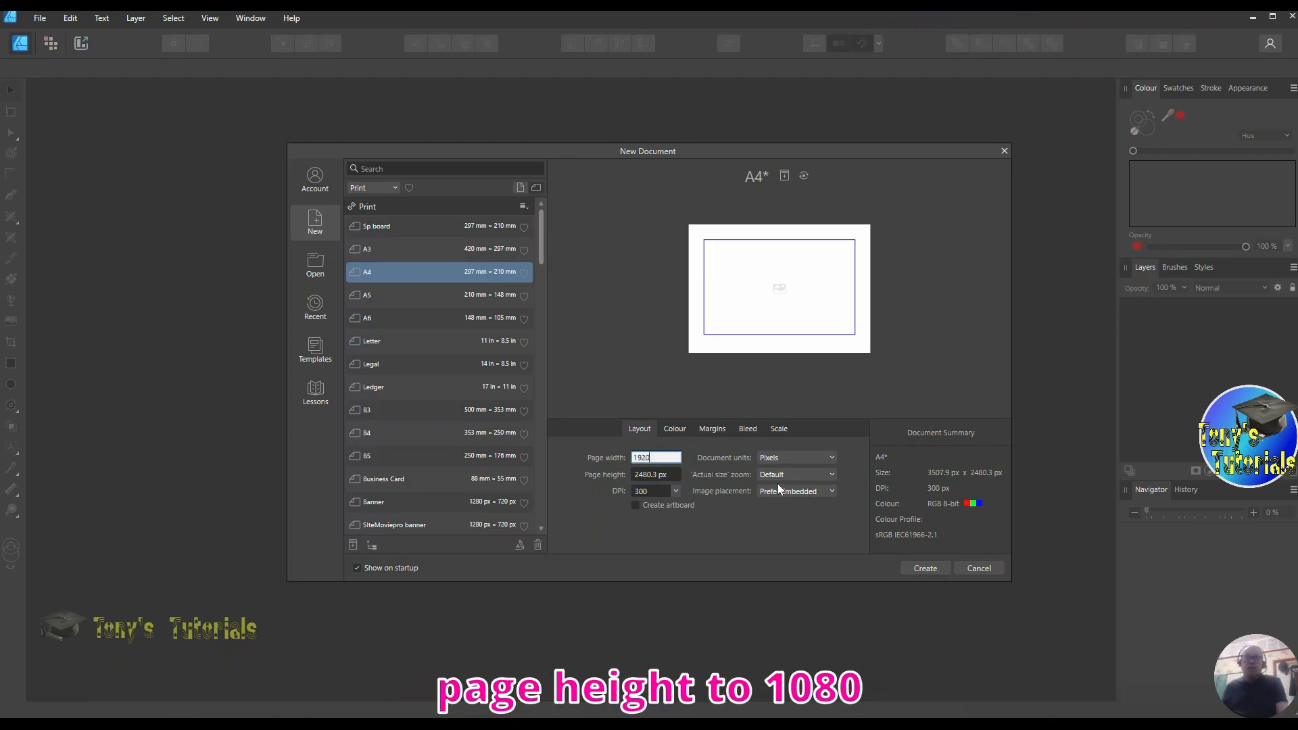
{"action": "left_click", "coordinate": [652, 473]}
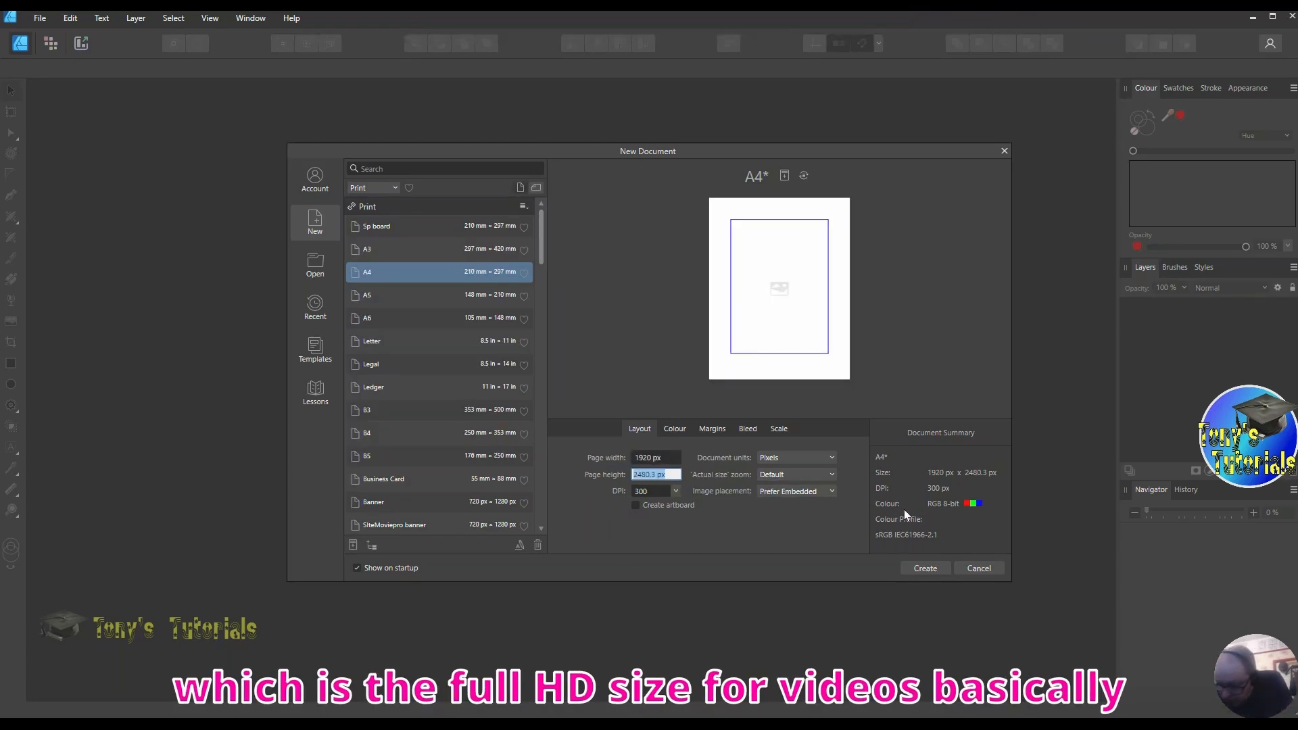
{"action": "type", "text": "1080"}
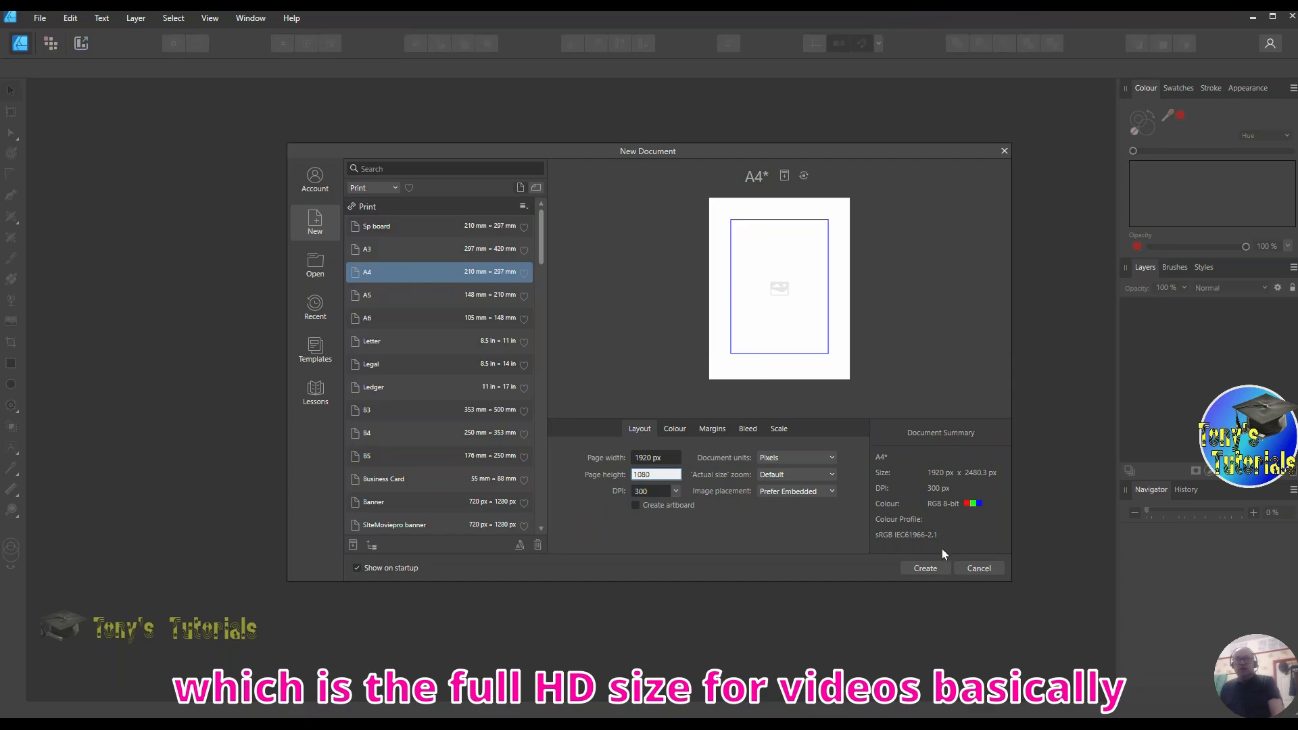
{"action": "left_click", "coordinate": [926, 569]}
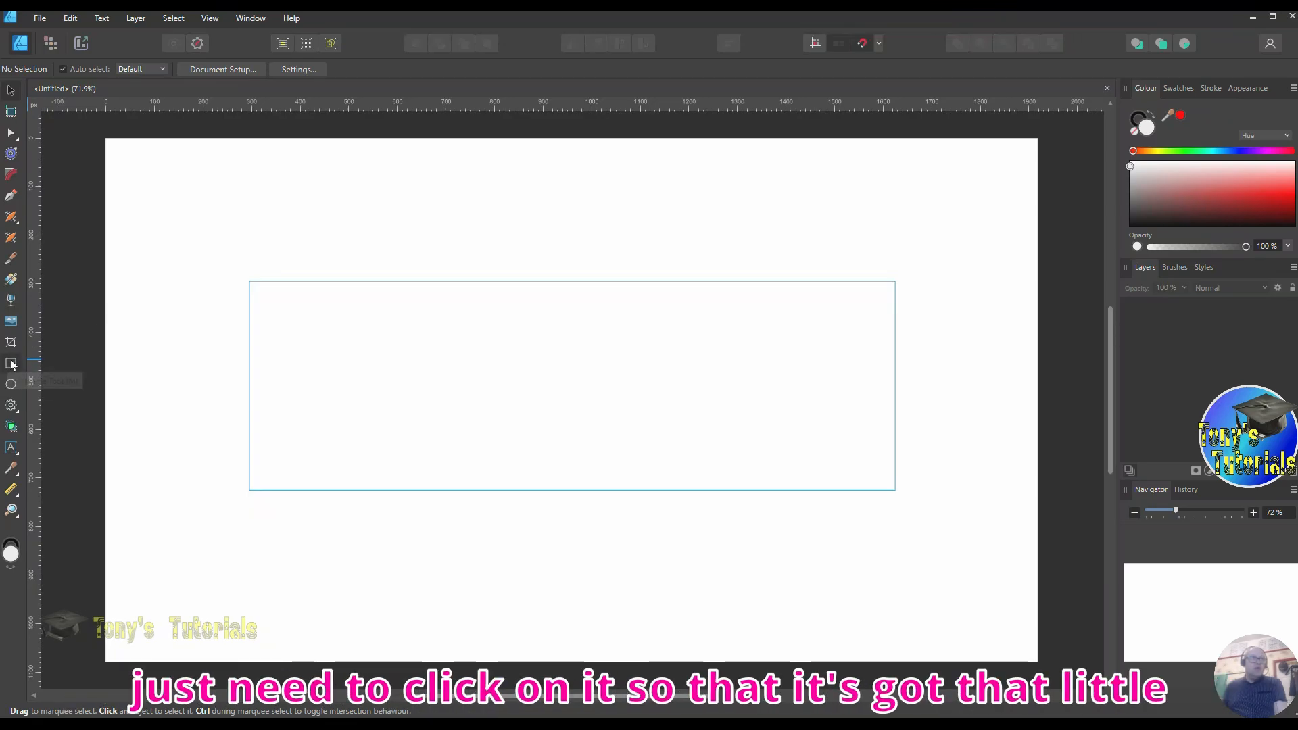
Draw a rectangle about 355 by 243 px flush in the page's upper-left corner and give it a 5 pt stroke.
{"action": "left_click", "coordinate": [10, 364]}
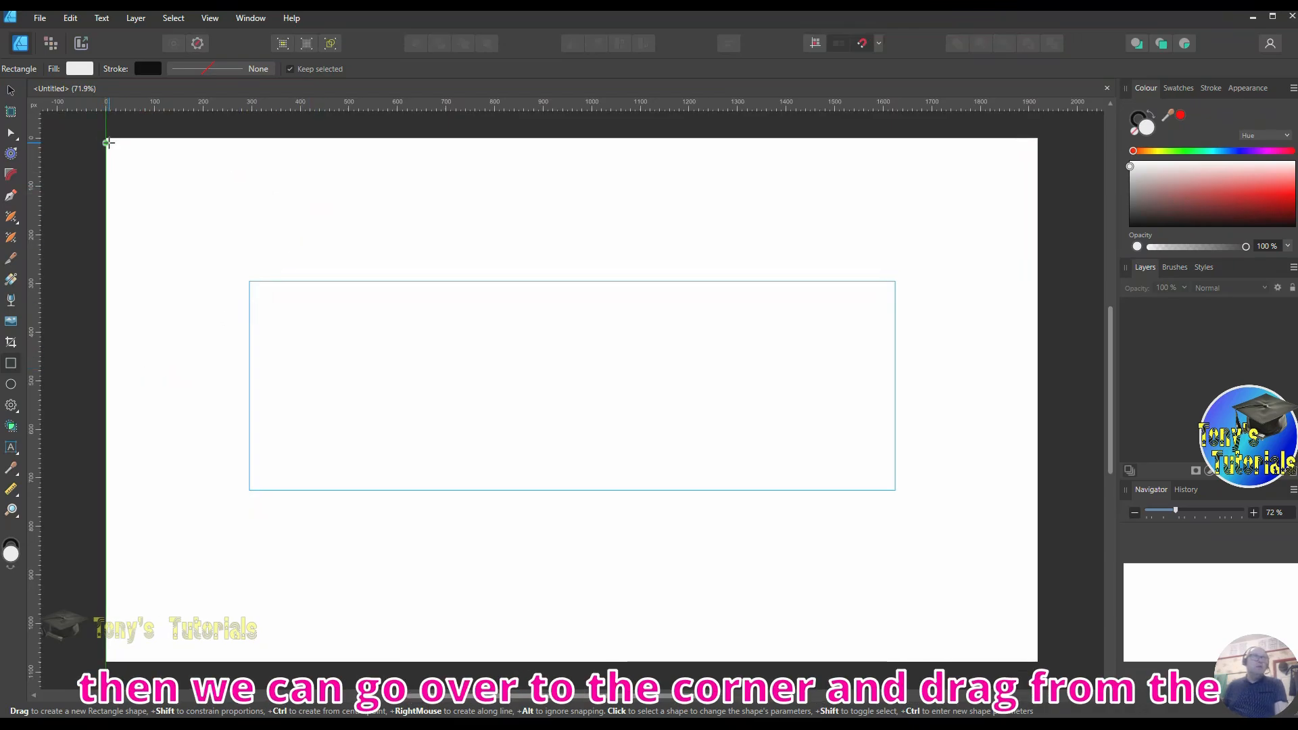
{"action": "left_click_drag", "start_coordinate": [111, 140], "coordinate": [264, 255]}
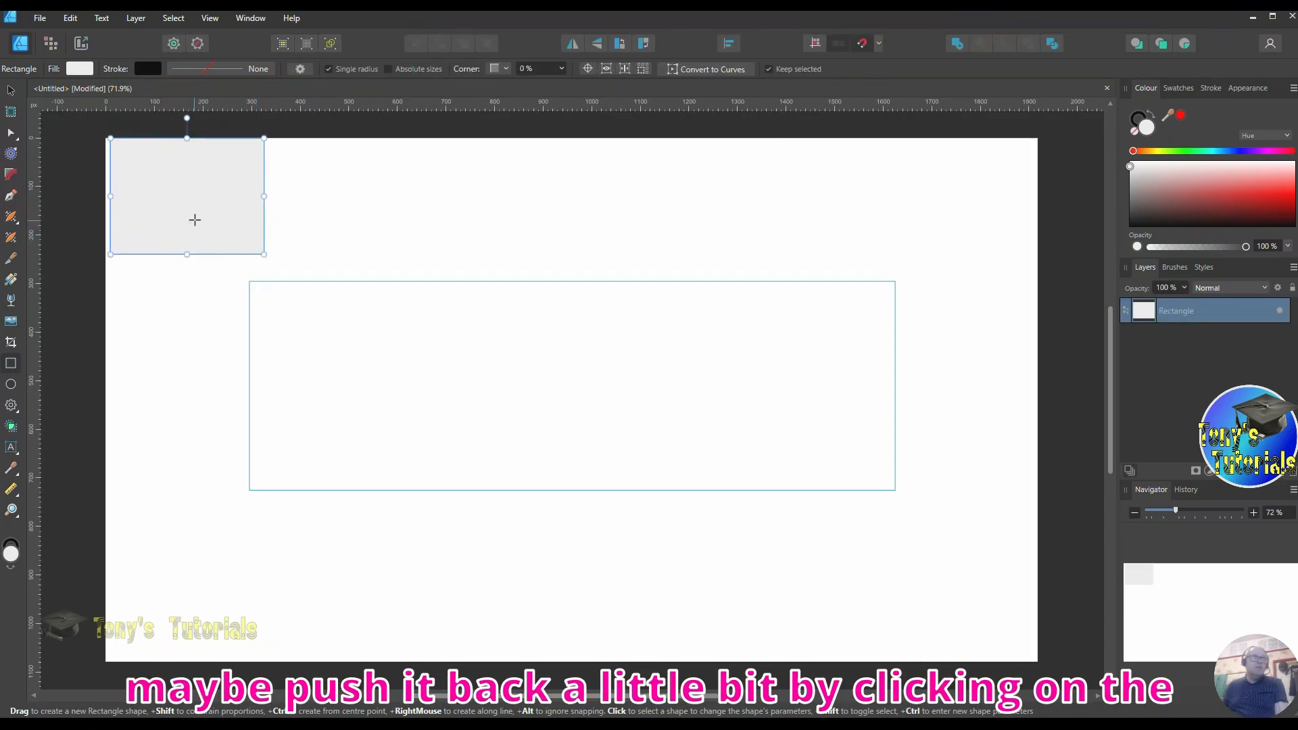
{"action": "left_click", "coordinate": [11, 90]}
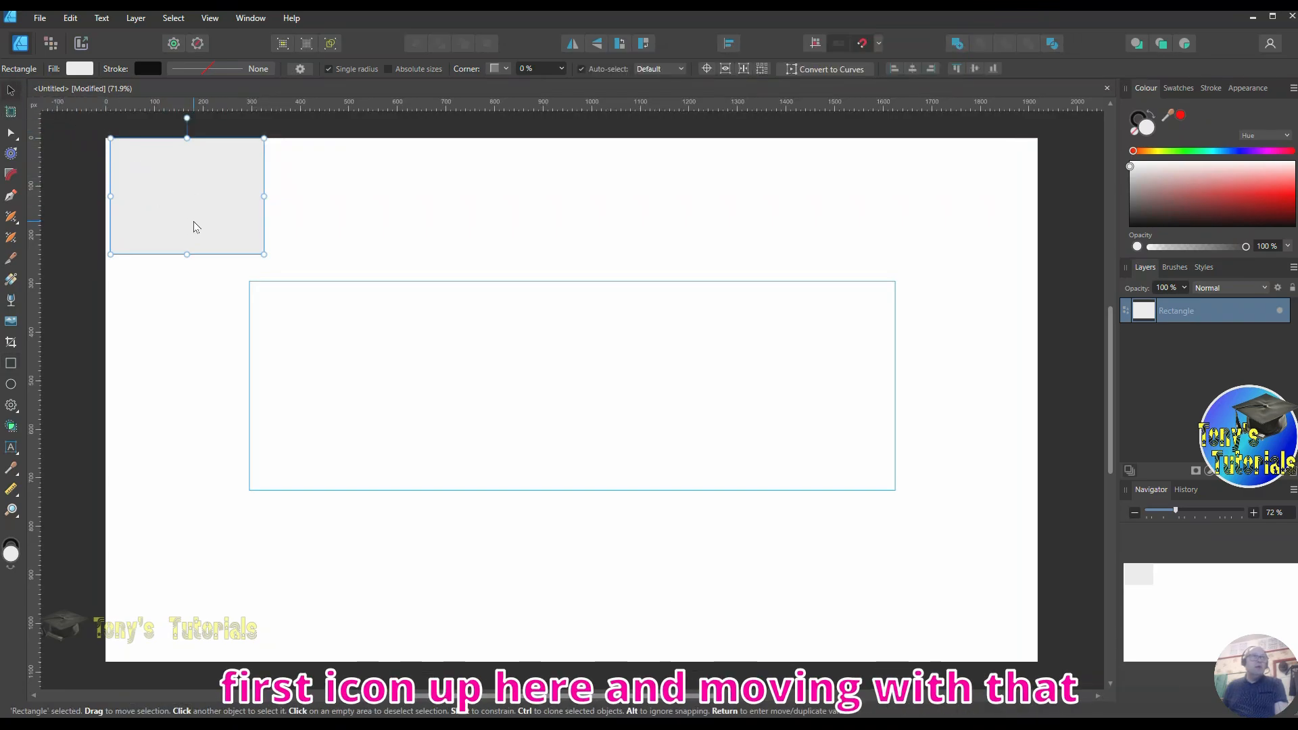
{"action": "left_click_drag", "start_coordinate": [194, 227], "coordinate": [190, 226]}
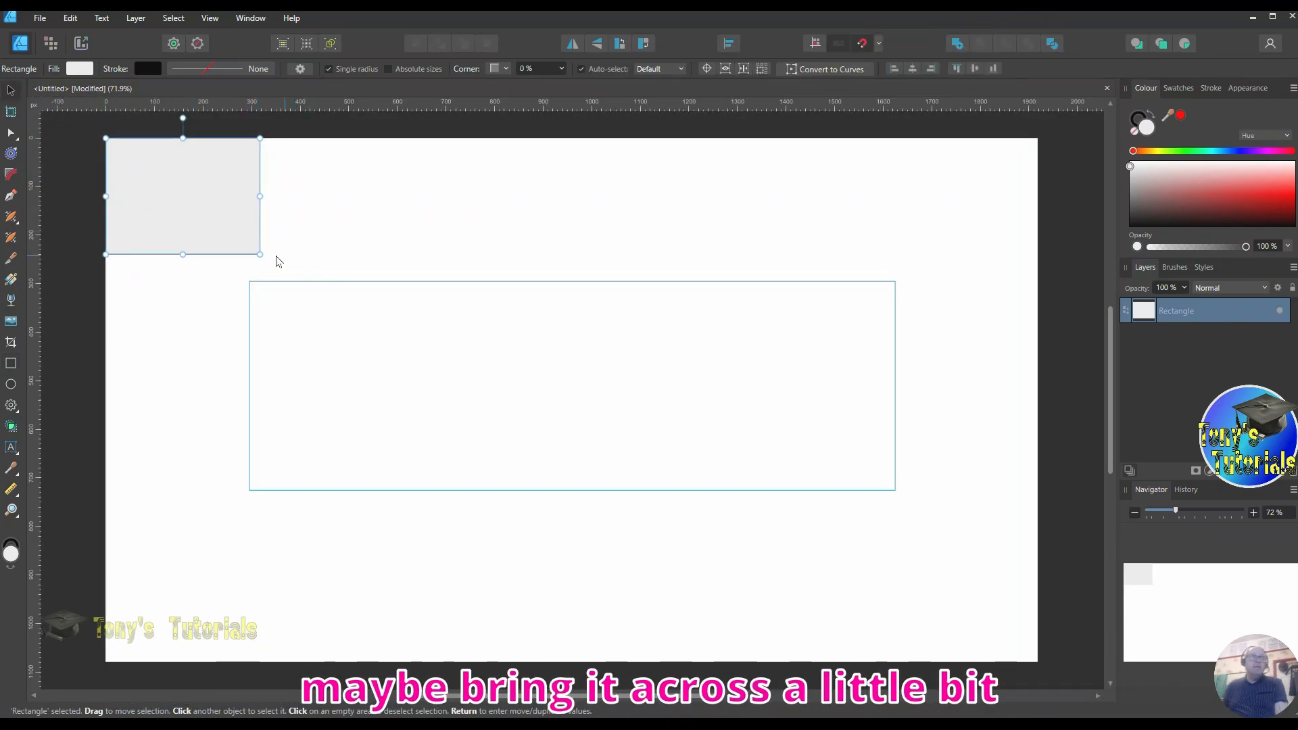
{"action": "left_click_drag", "start_coordinate": [257, 255], "coordinate": [278, 256]}
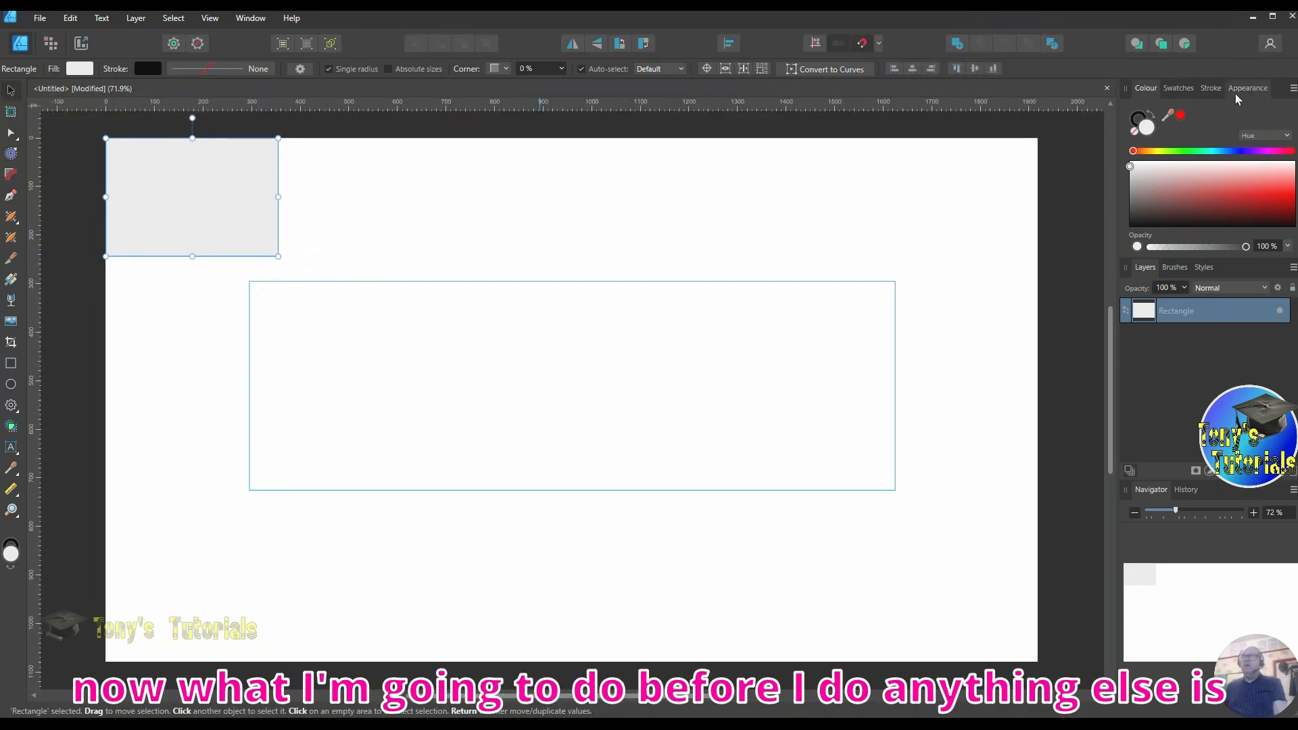
{"action": "left_click", "coordinate": [1212, 88]}
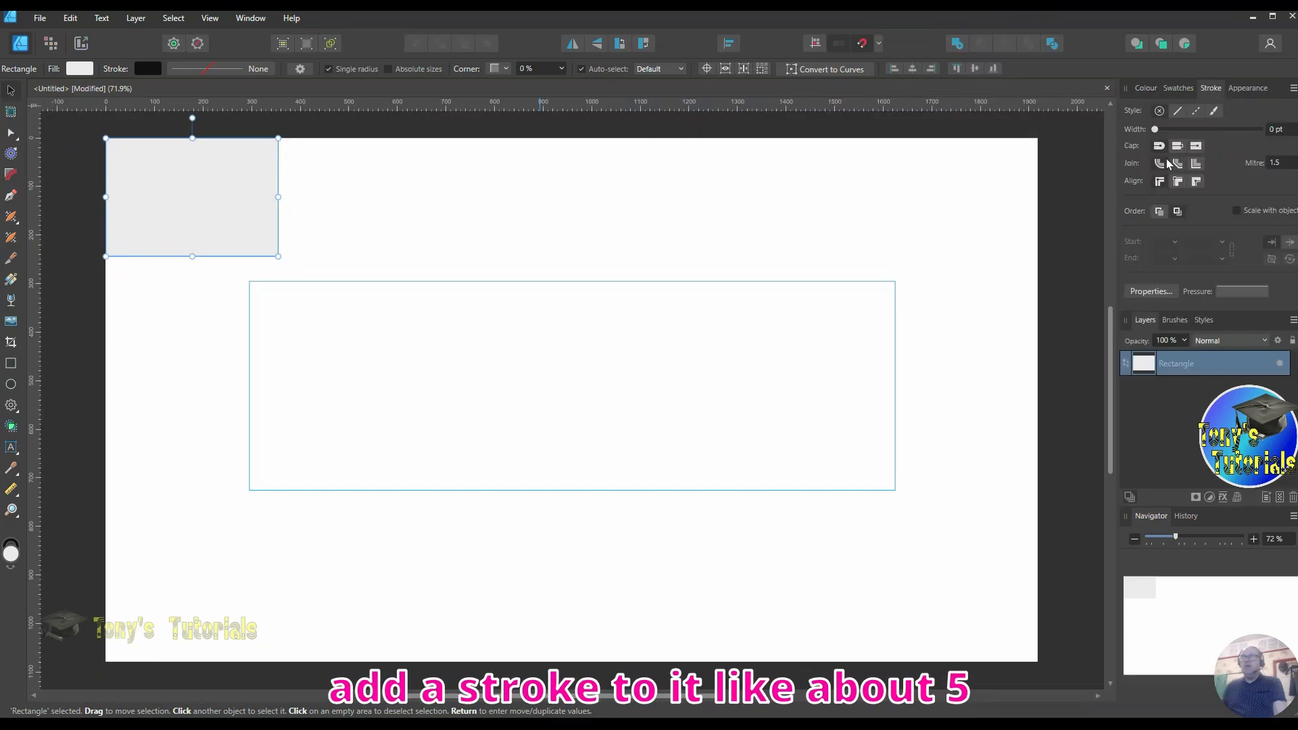
{"action": "left_click_drag", "start_coordinate": [1155, 134], "coordinate": [1189, 134]}
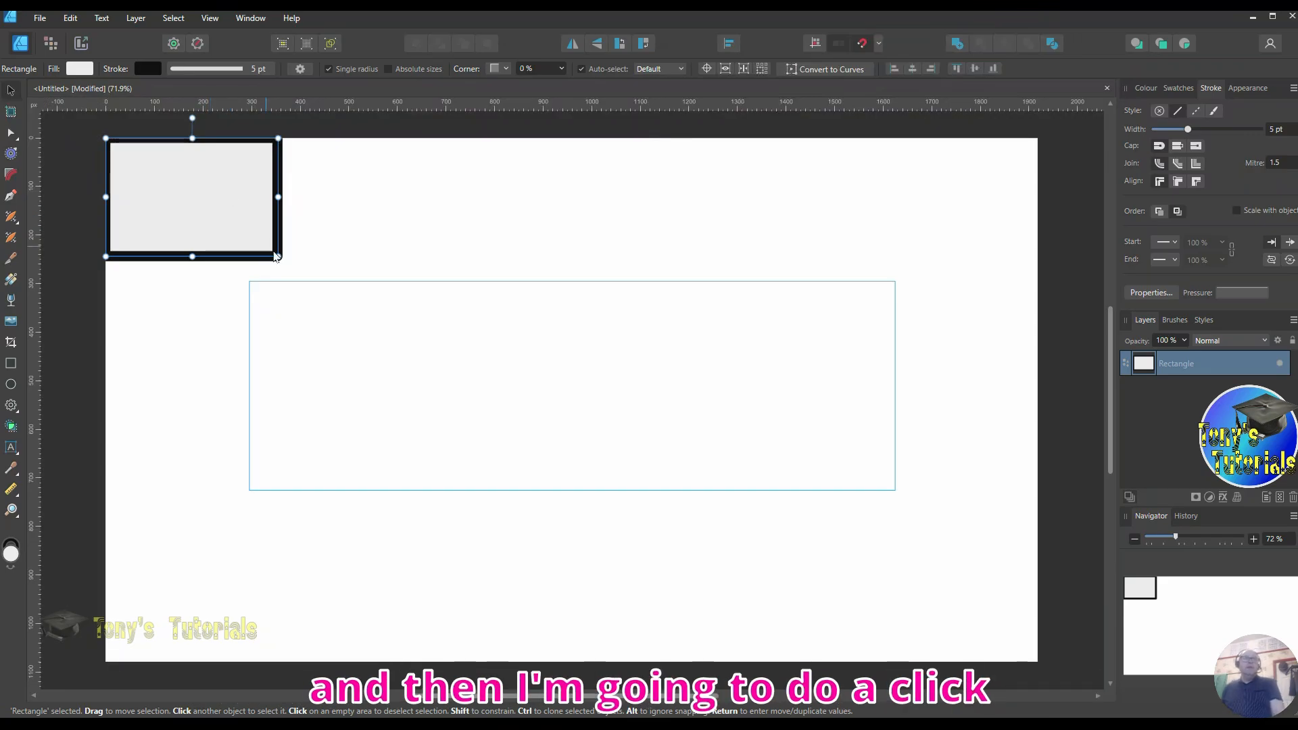
Copy the rectangle, paste a duplicate and place it directly beside the original, edges touching.
{"action": "right_click", "coordinate": [184, 196]}
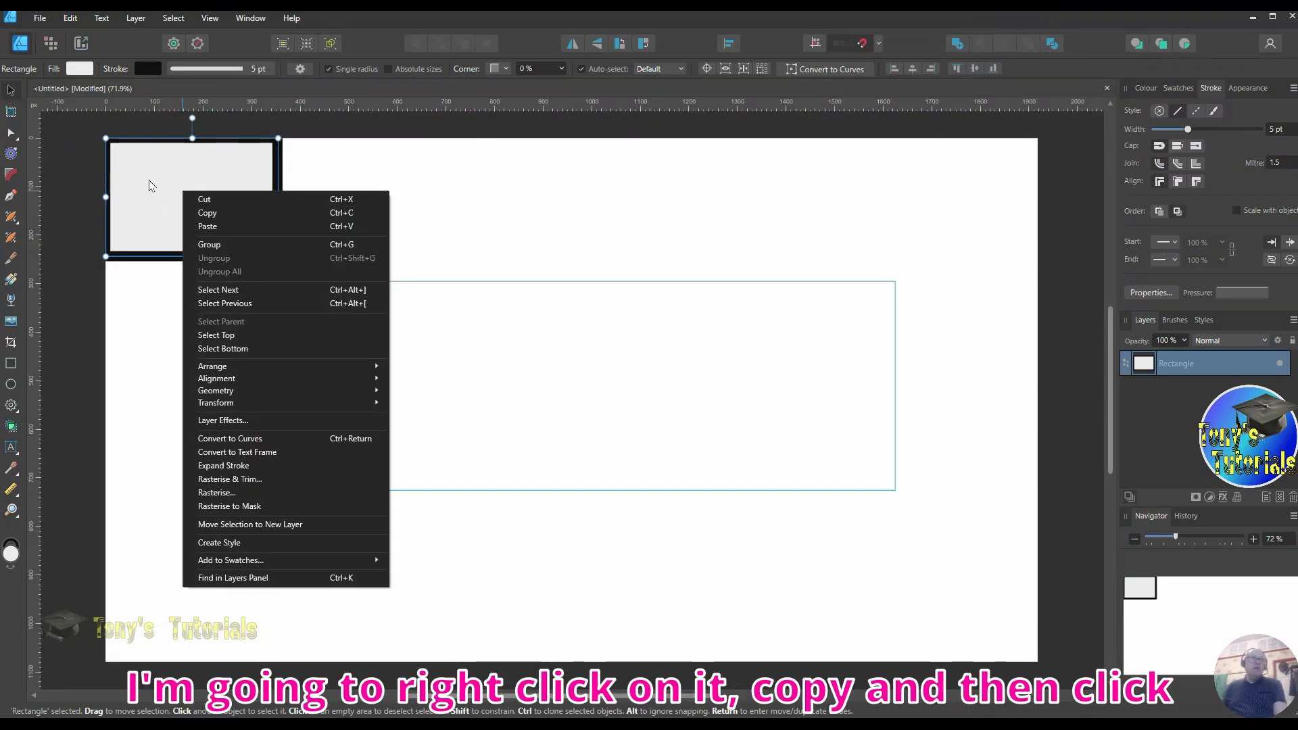
{"action": "left_click", "coordinate": [220, 213]}
{"action": "right_click", "coordinate": [201, 177]}
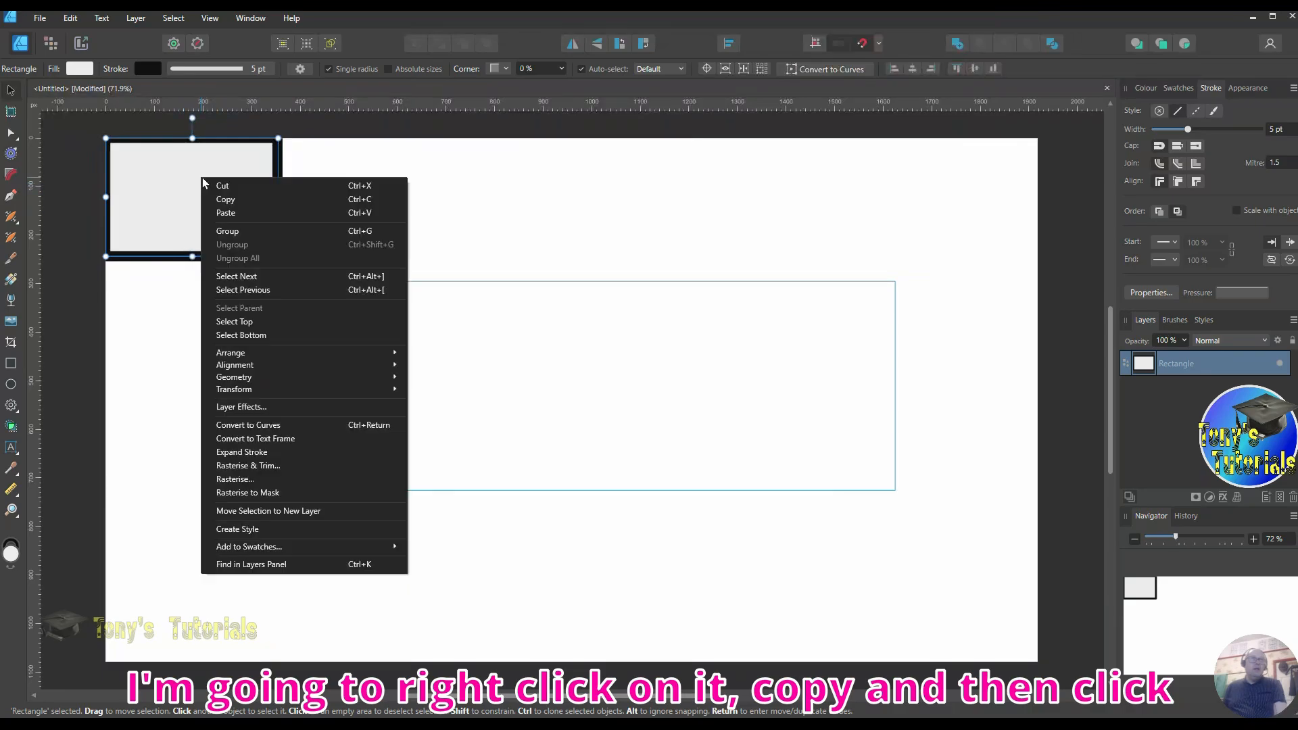
{"action": "left_click", "coordinate": [233, 213]}
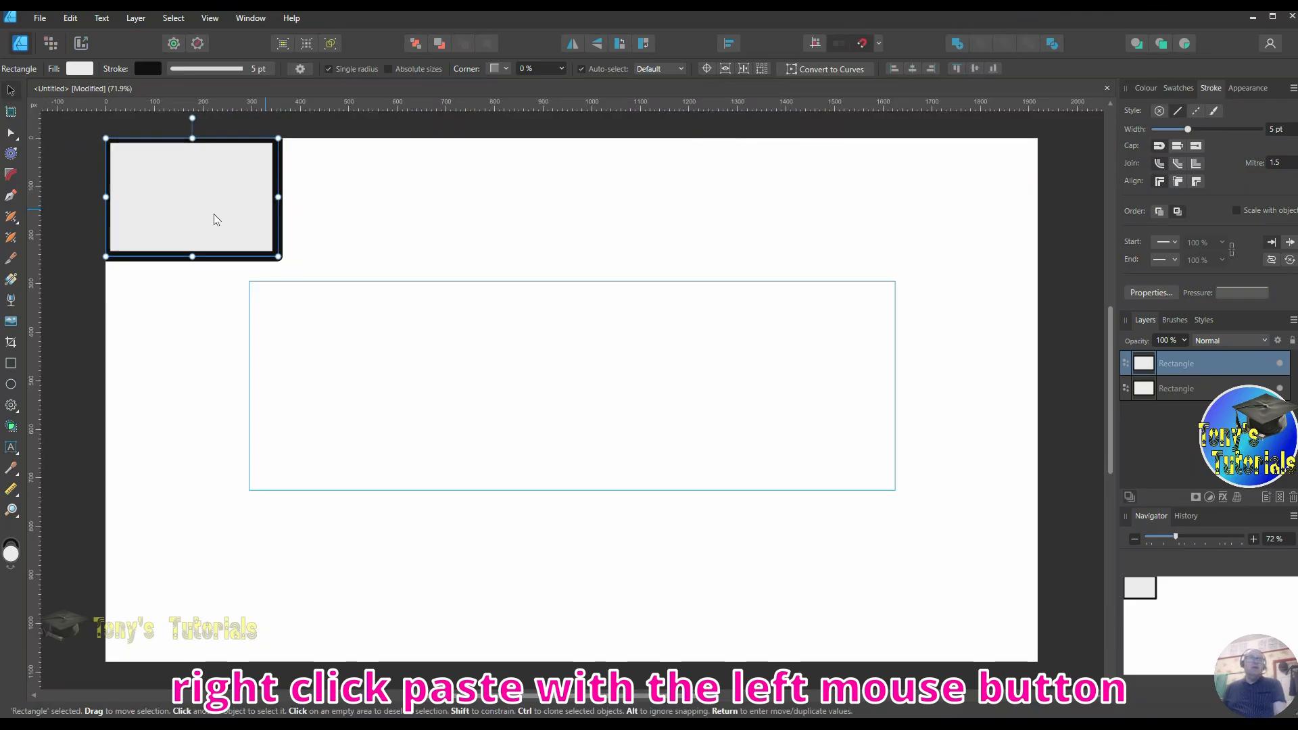
{"action": "right_click", "coordinate": [204, 188]}
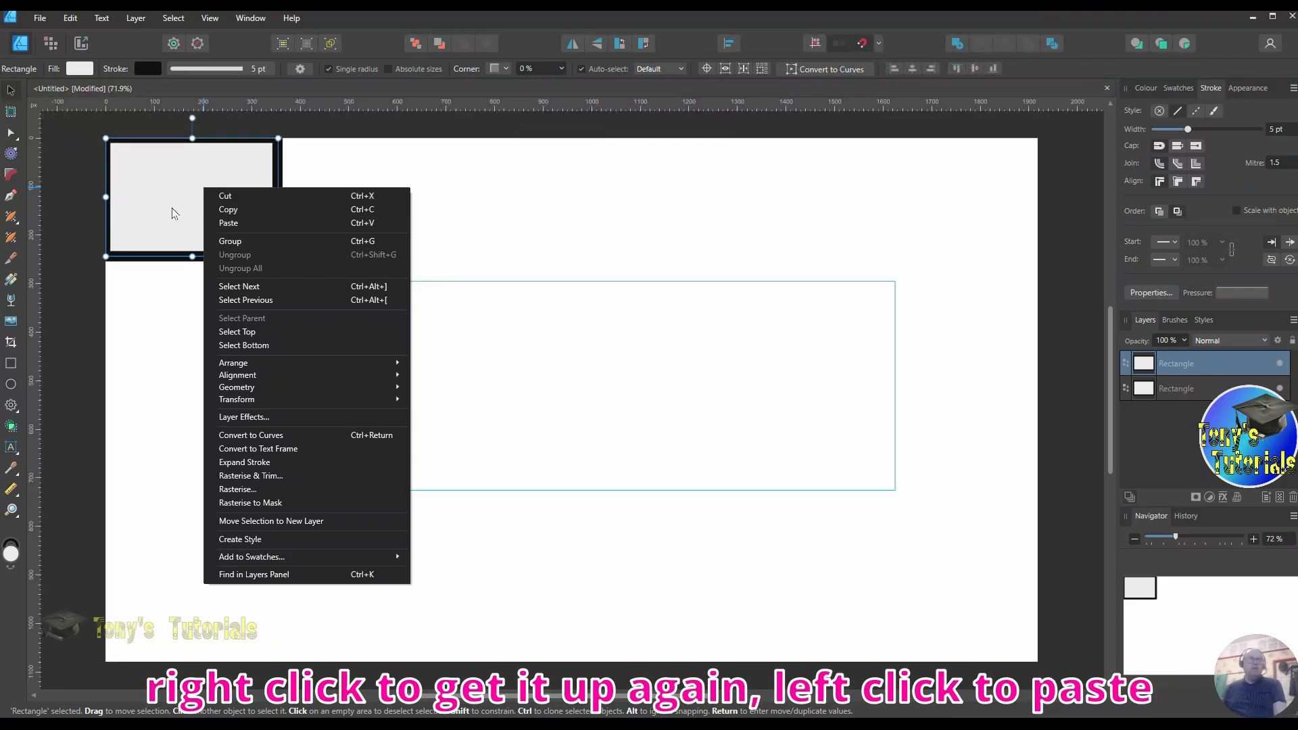
{"action": "left_click", "coordinate": [558, 117]}
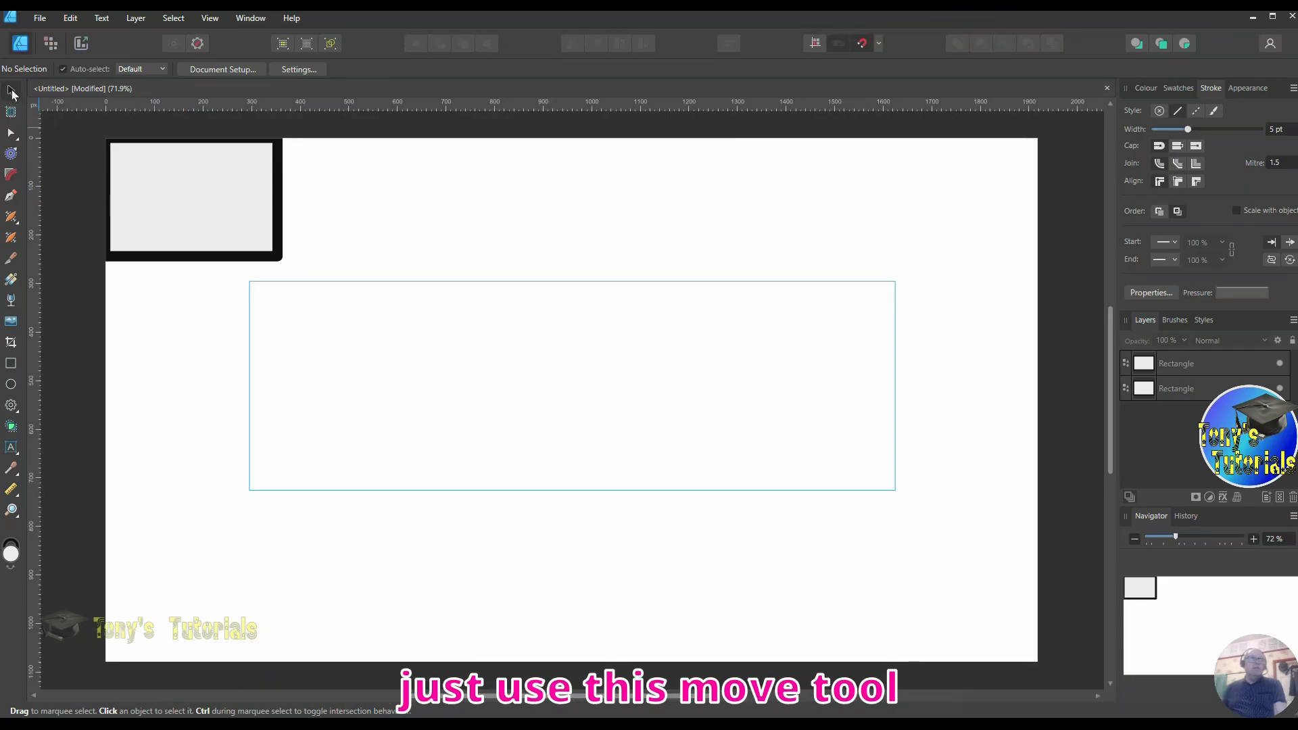
{"action": "left_click_drag", "start_coordinate": [198, 196], "coordinate": [370, 202]}
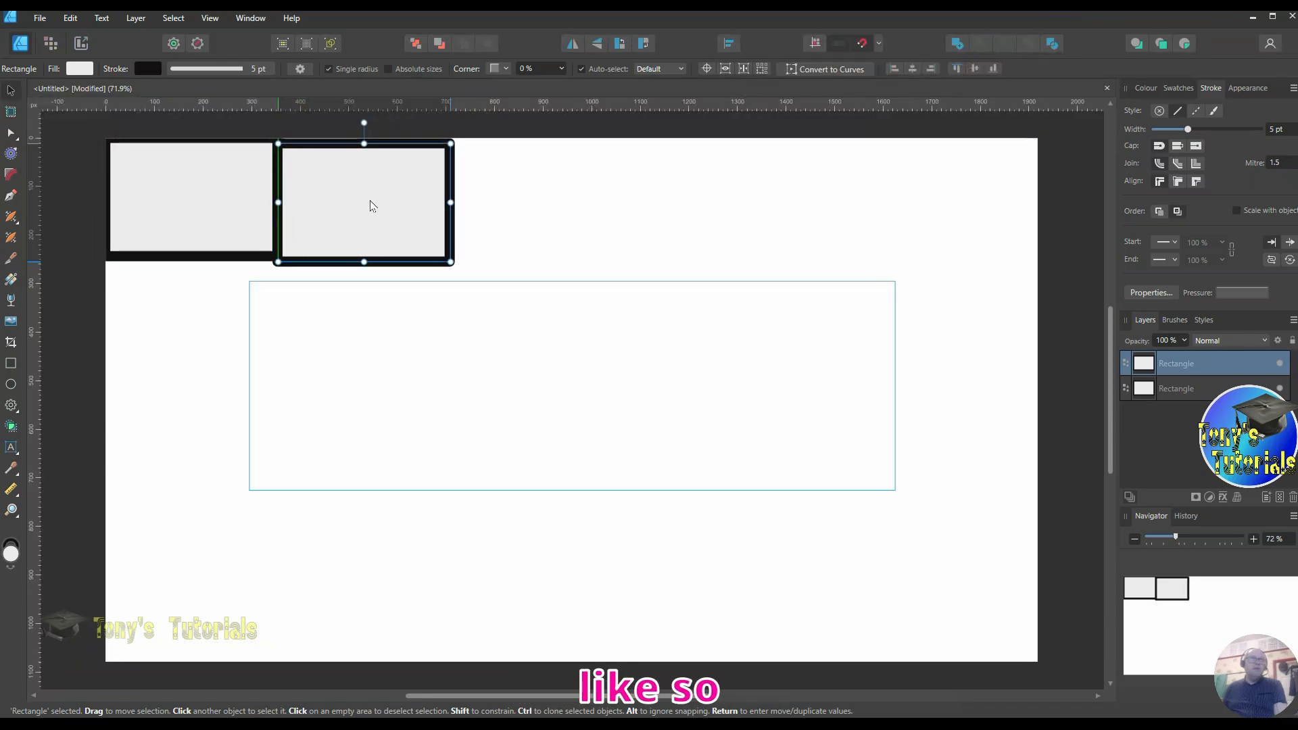
Paste three more copies of the rectangle and line them up edge to edge to make a row of five.
{"action": "right_click", "coordinate": [223, 188]}
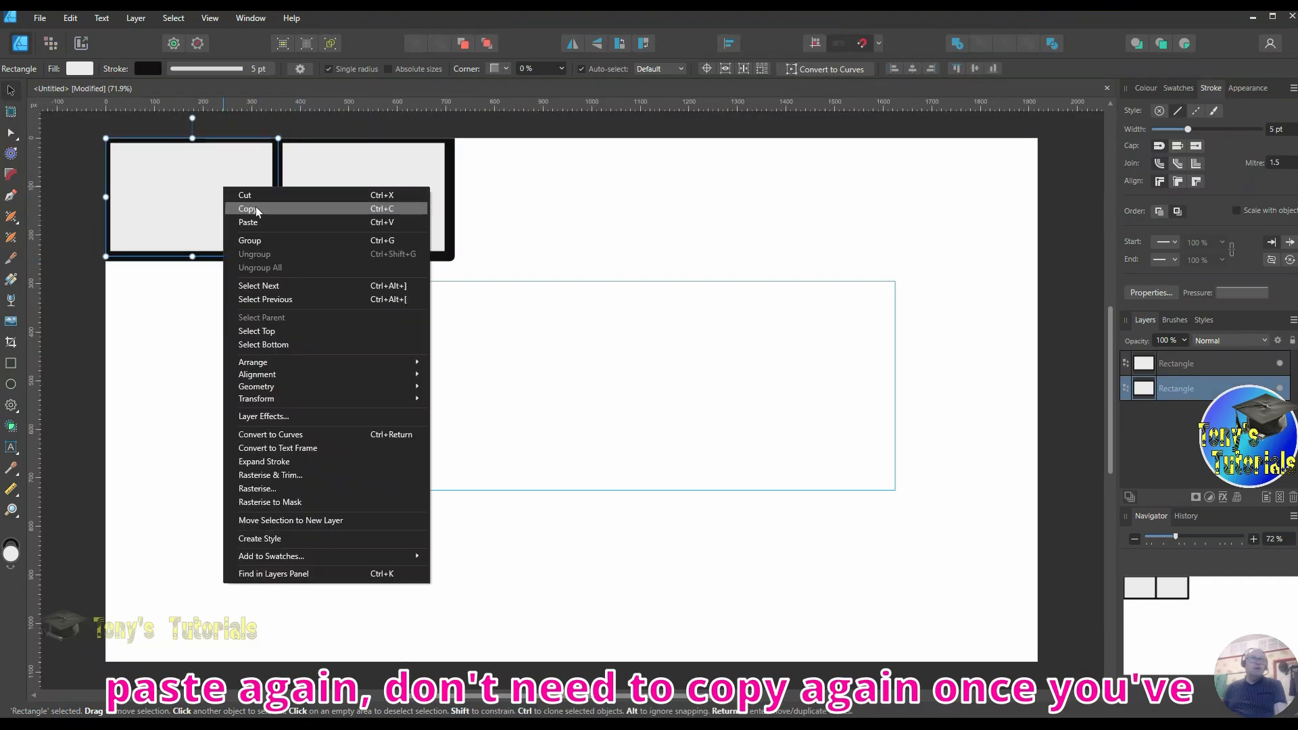
{"action": "left_click", "coordinate": [249, 222]}
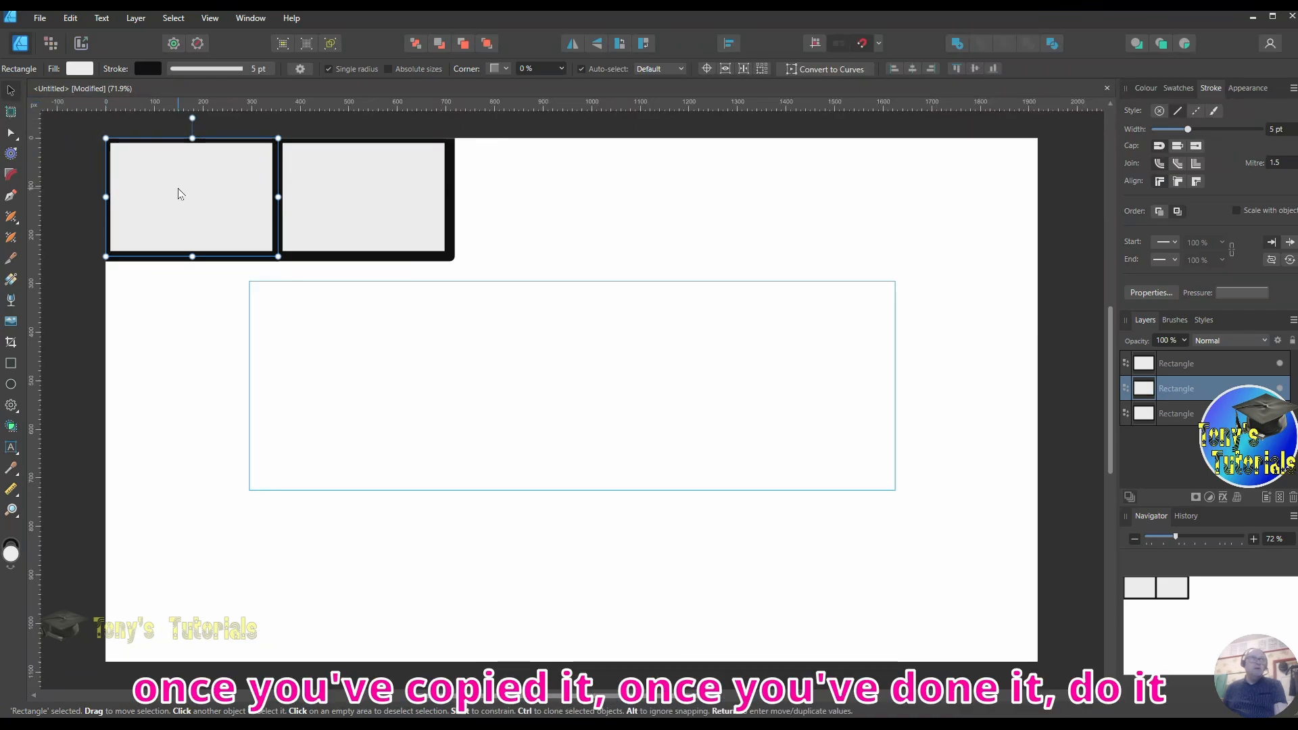
{"action": "left_click_drag", "start_coordinate": [190, 197], "coordinate": [527, 196]}
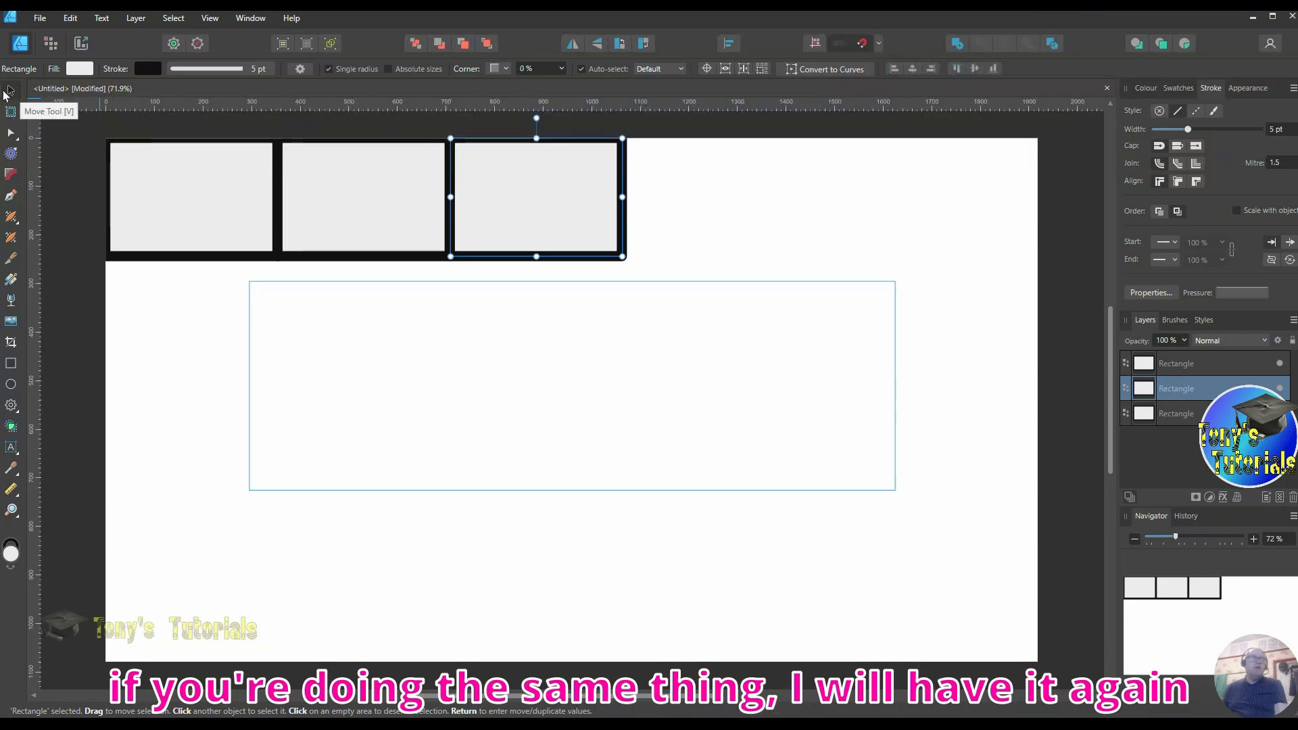
{"action": "right_click", "coordinate": [164, 188]}
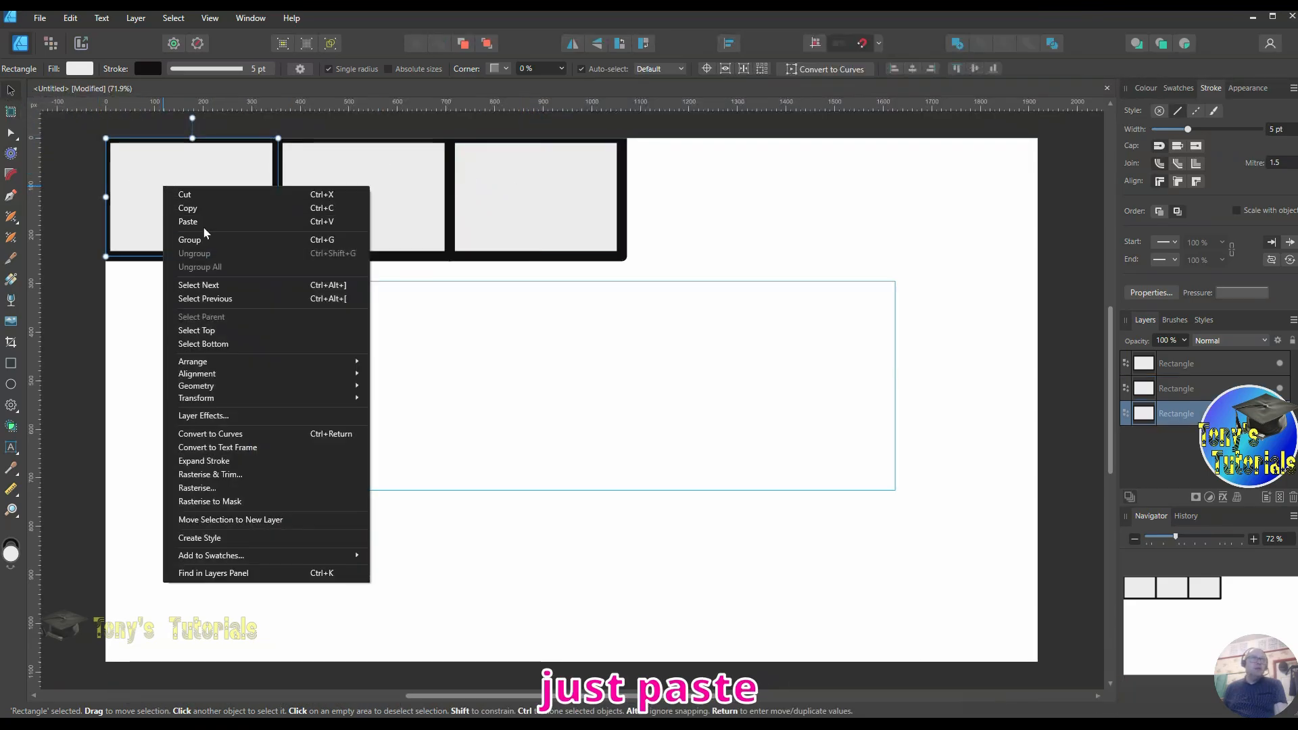
{"action": "left_click", "coordinate": [201, 226]}
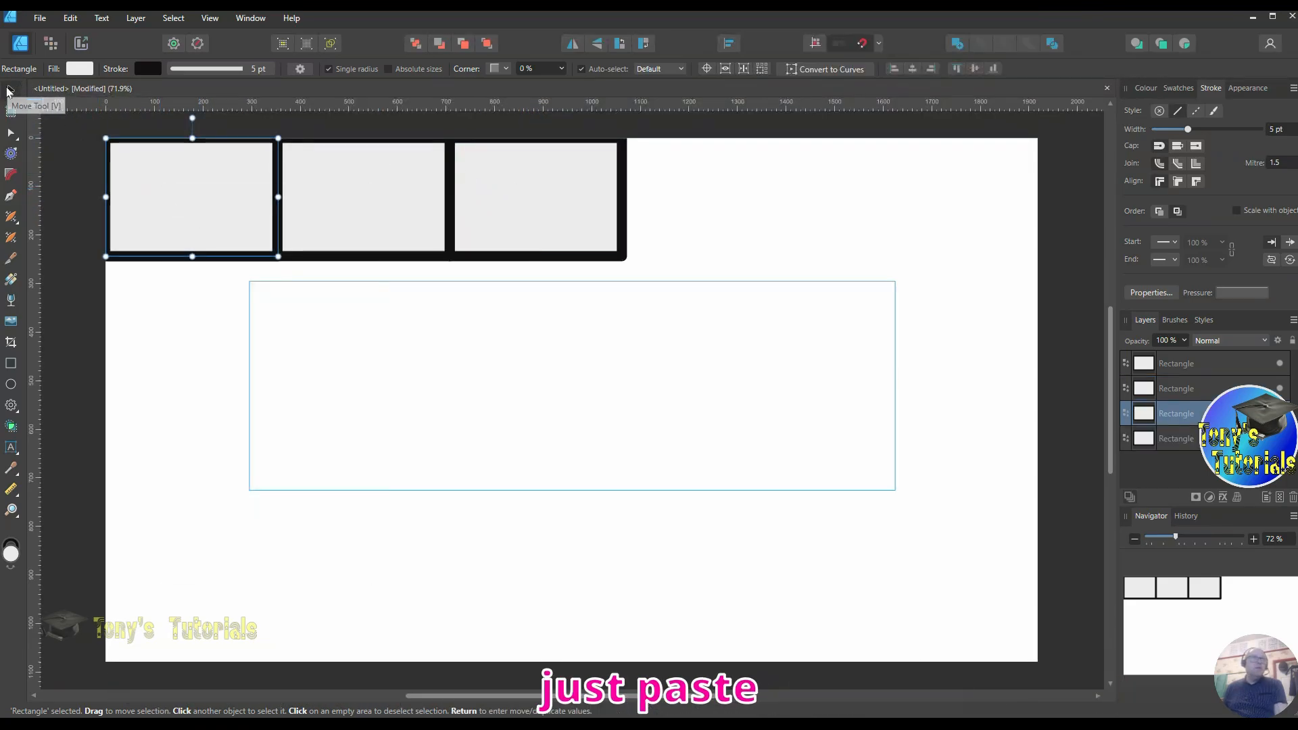
{"action": "left_click_drag", "start_coordinate": [190, 197], "coordinate": [707, 200]}
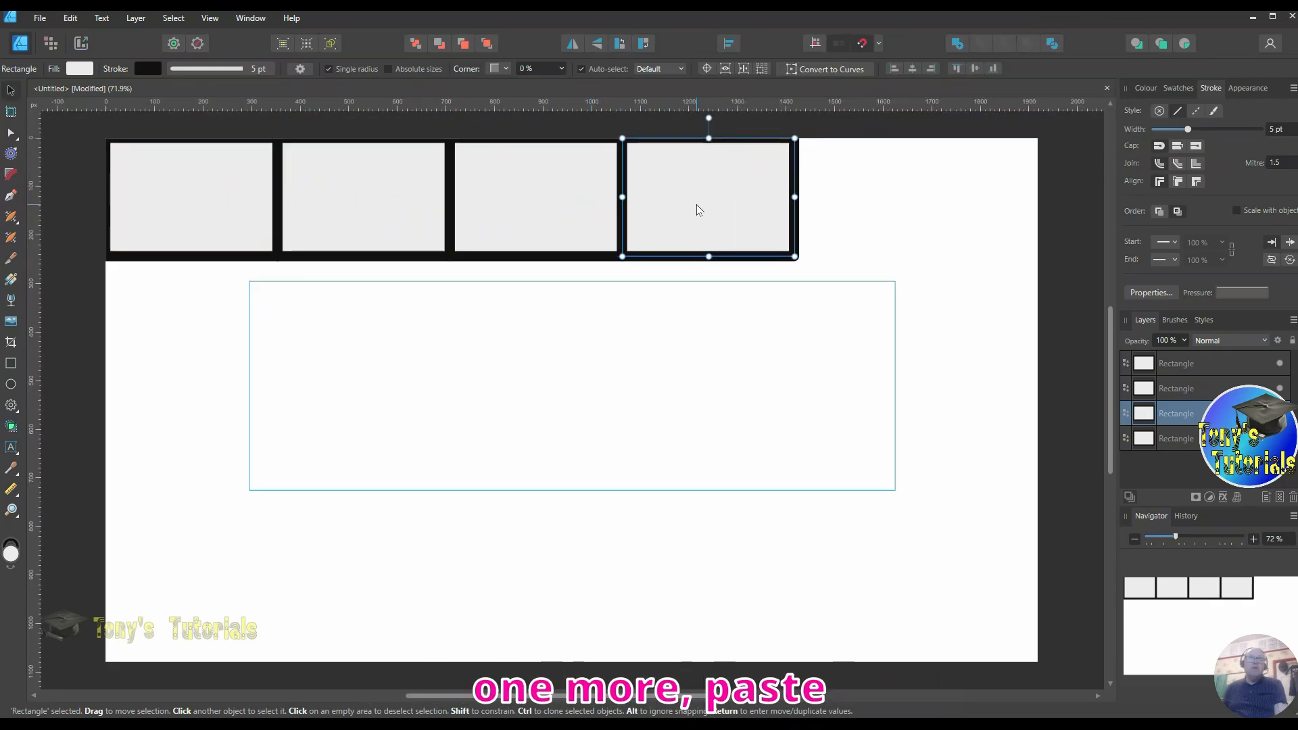
{"action": "right_click", "coordinate": [697, 205]}
{"action": "left_click", "coordinate": [742, 241]}
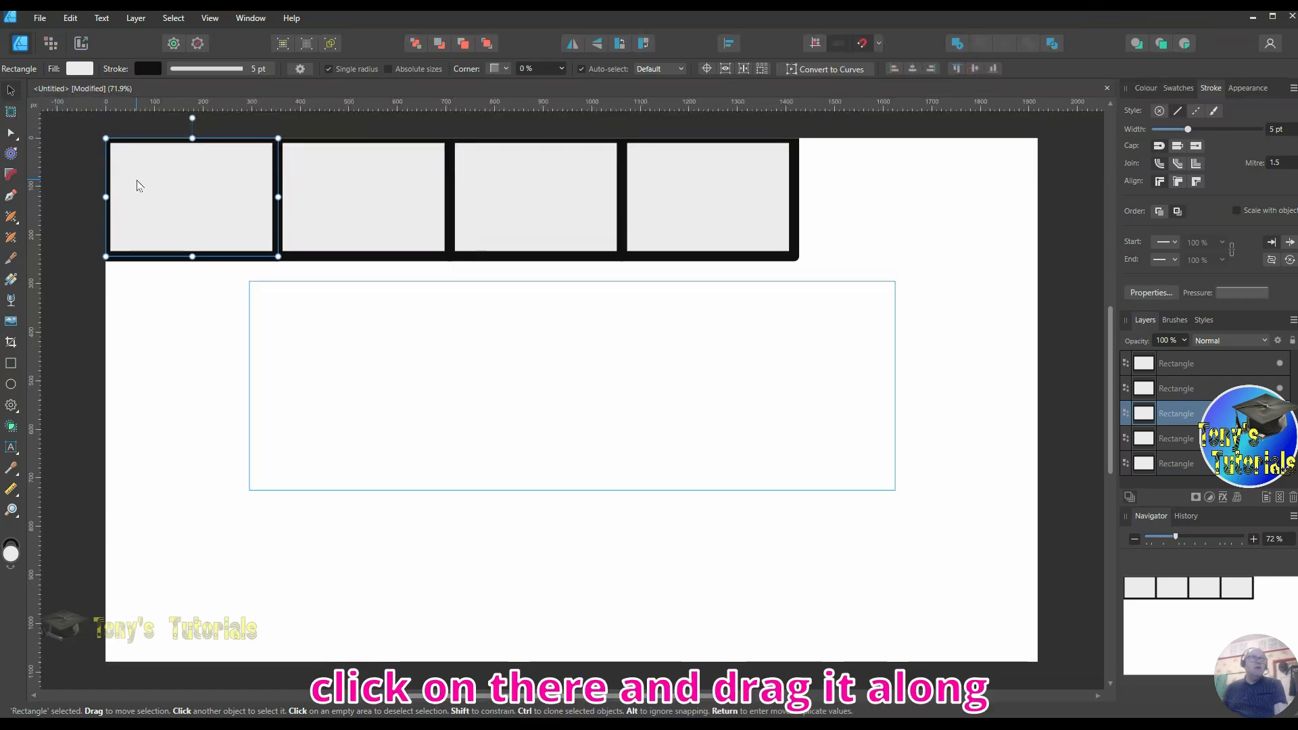
{"action": "left_click_drag", "start_coordinate": [175, 200], "coordinate": [849, 201]}
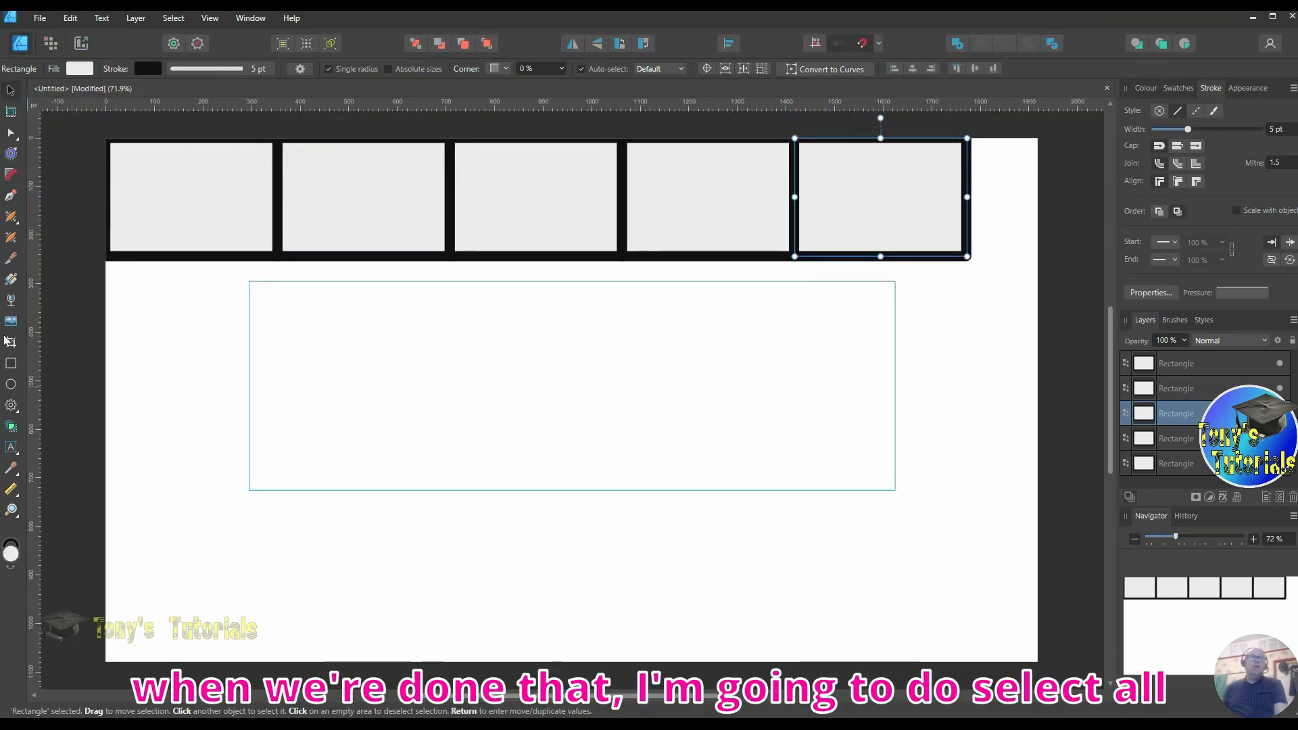
Select all five rectangles and scale them together until the row spans the full page width.
{"action": "left_click_drag", "start_coordinate": [59, 123], "coordinate": [1017, 284]}
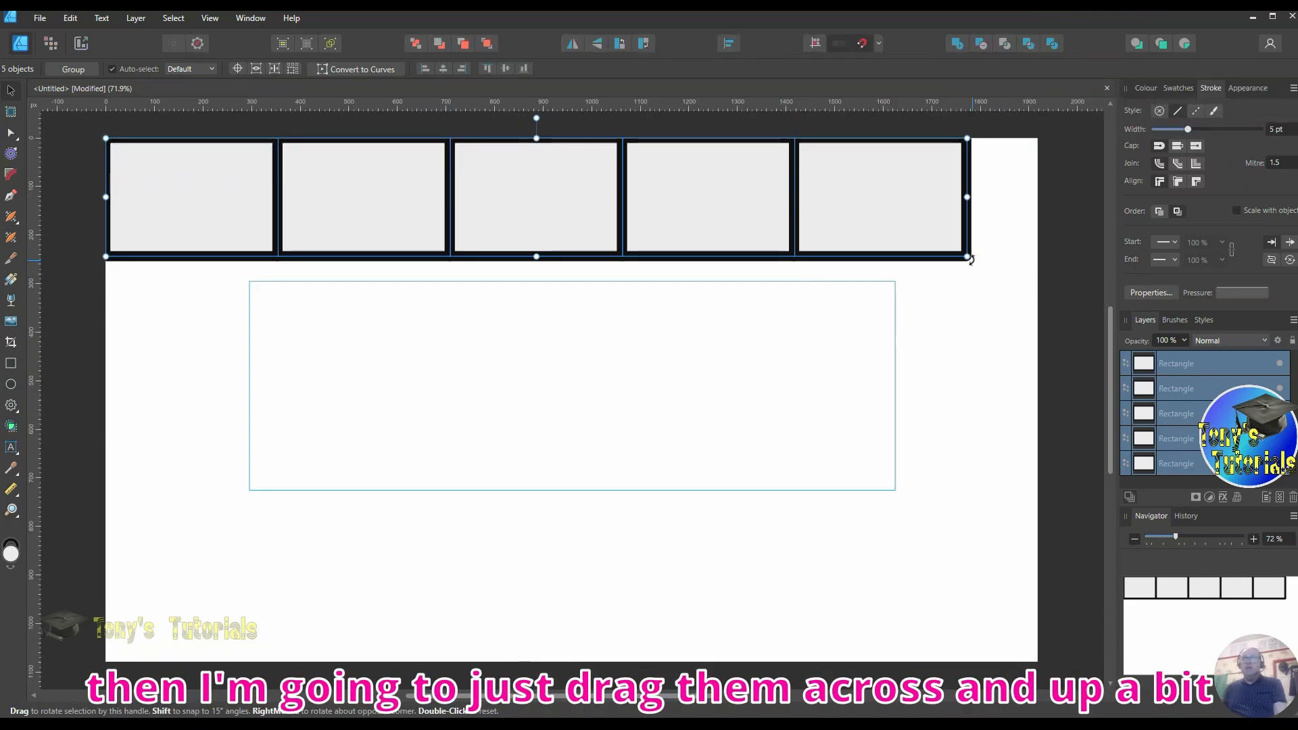
{"action": "left_click_drag", "start_coordinate": [969, 257], "coordinate": [1040, 273]}
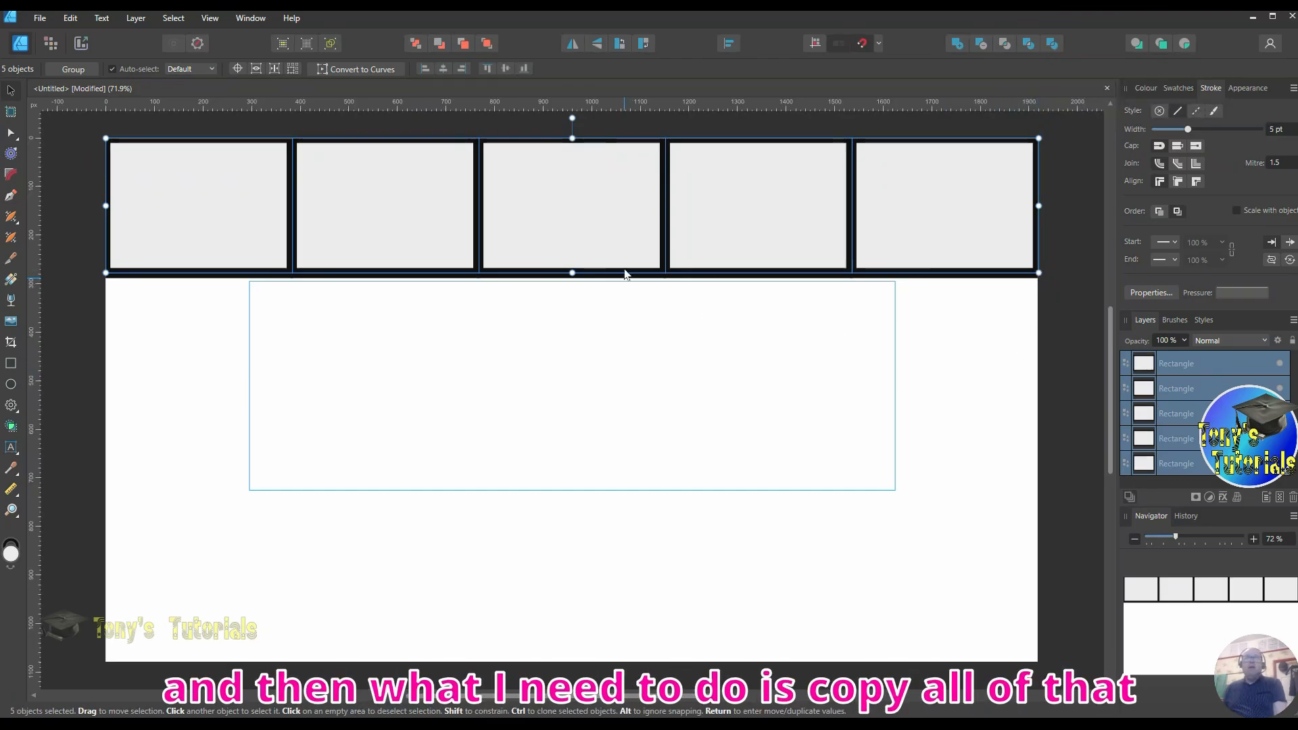
Copy the row of five rectangles and paste it twice, placing the copies directly beneath as the second and third rows.
{"action": "right_click", "coordinate": [602, 222]}
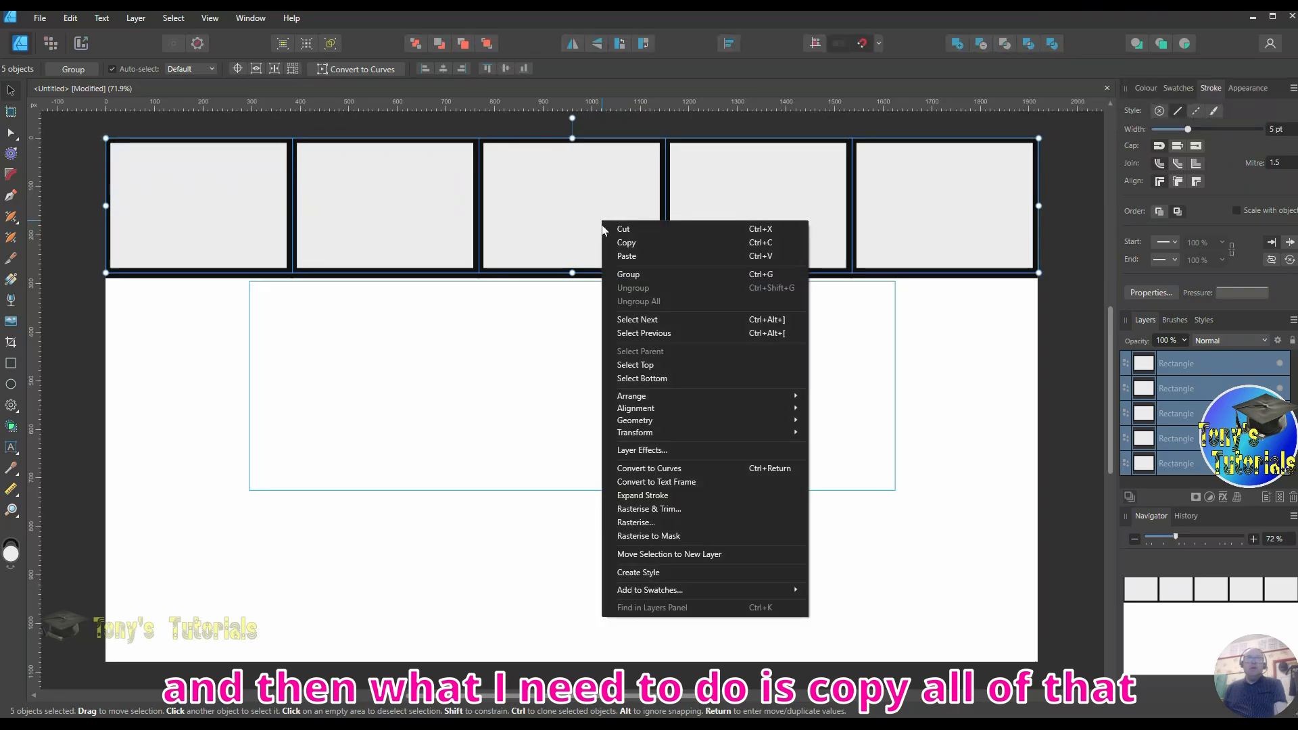
{"action": "left_click", "coordinate": [647, 245]}
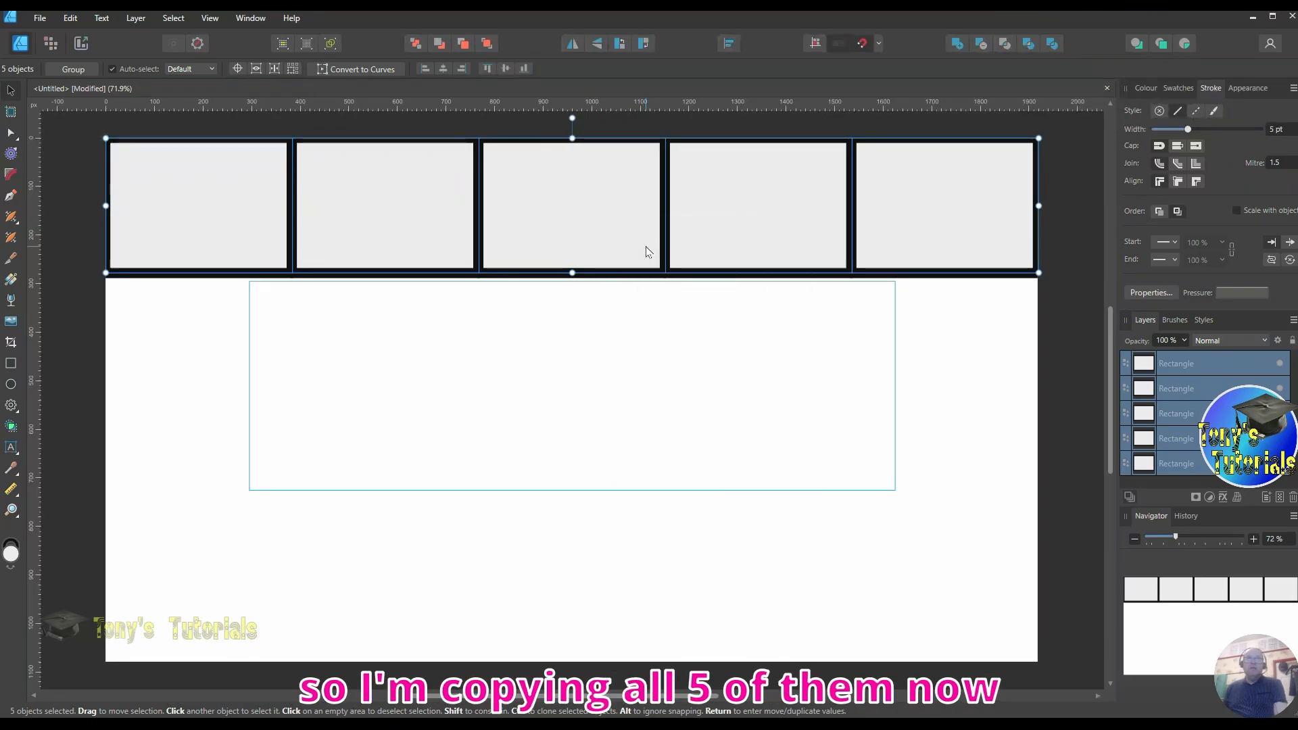
{"action": "right_click", "coordinate": [602, 199]}
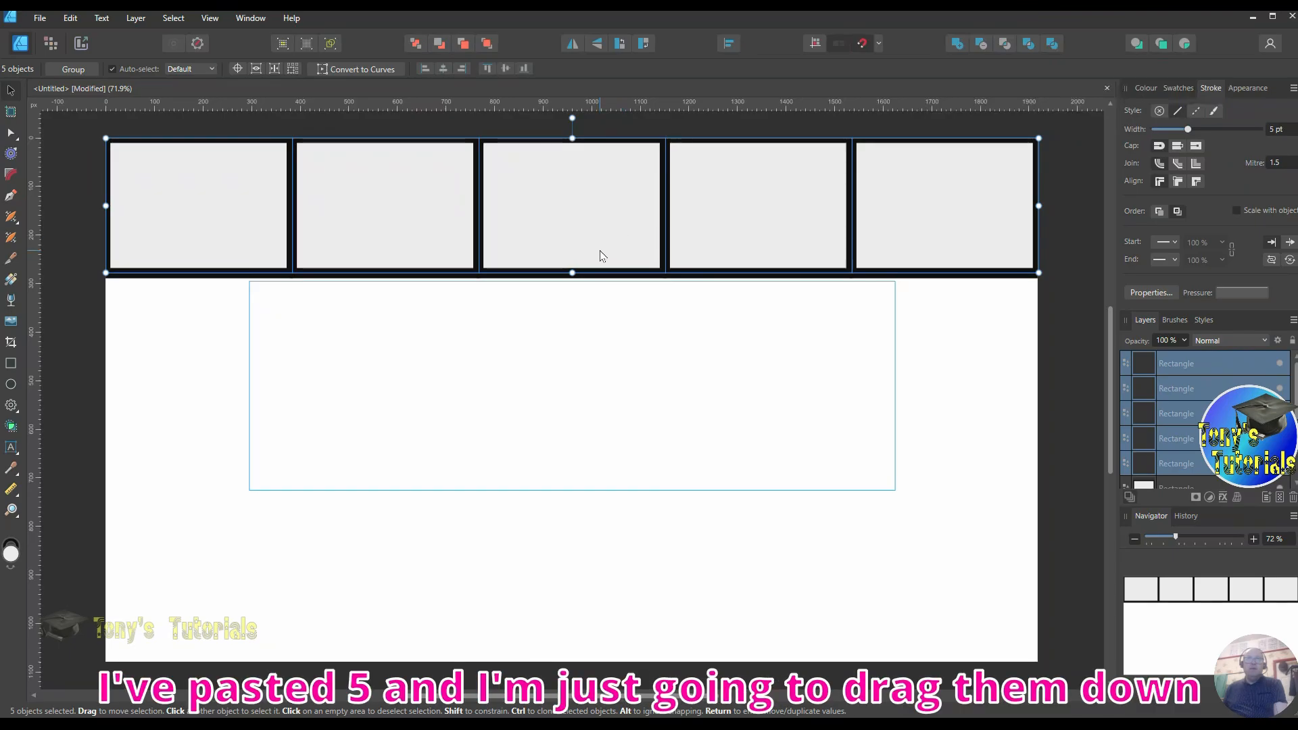
{"action": "left_click_drag", "start_coordinate": [602, 255], "coordinate": [595, 385]}
{"action": "right_click", "coordinate": [598, 385]}
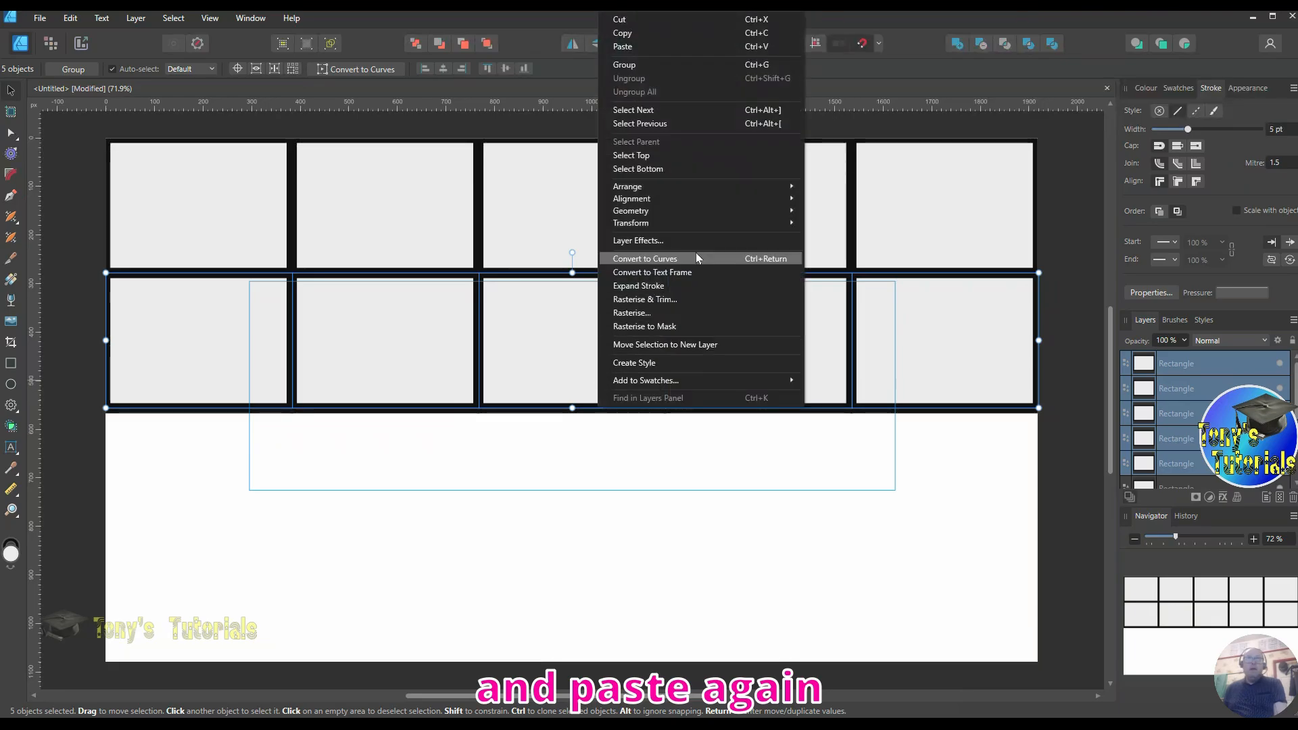
{"action": "left_click", "coordinate": [650, 46]}
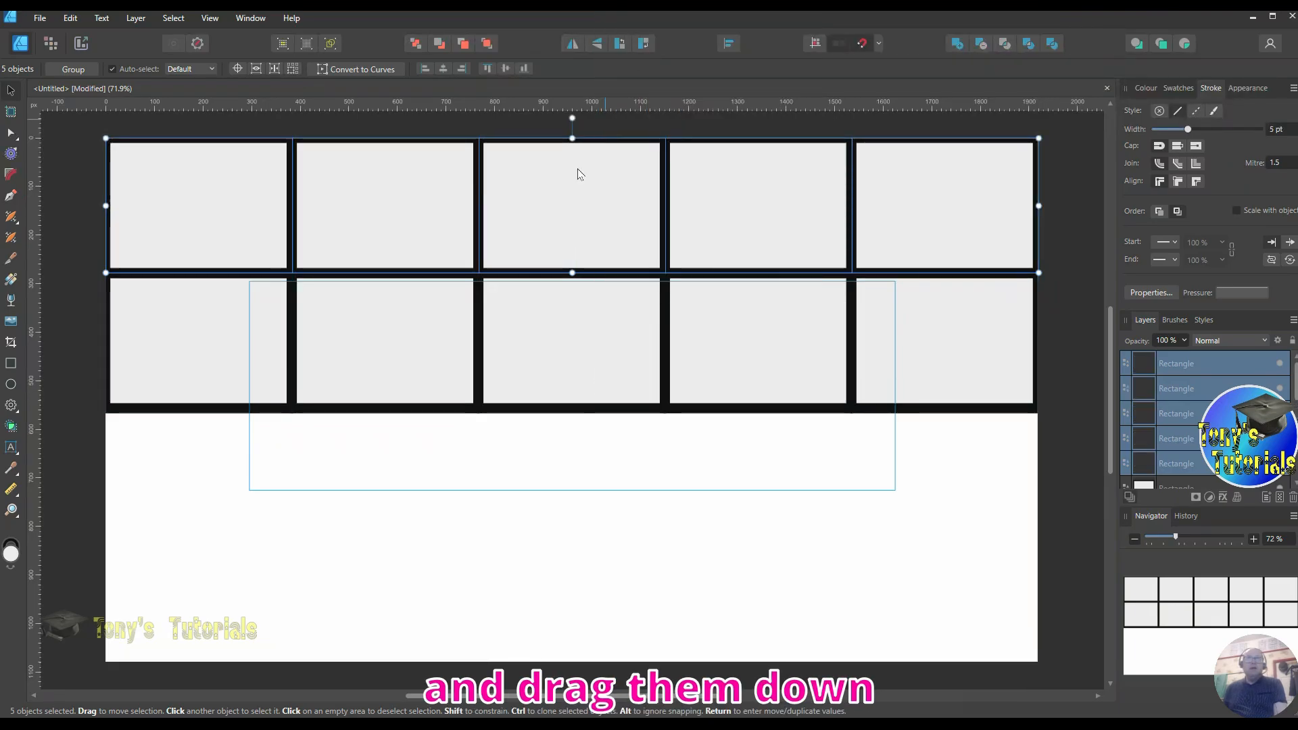
{"action": "left_click_drag", "start_coordinate": [586, 217], "coordinate": [582, 493]}
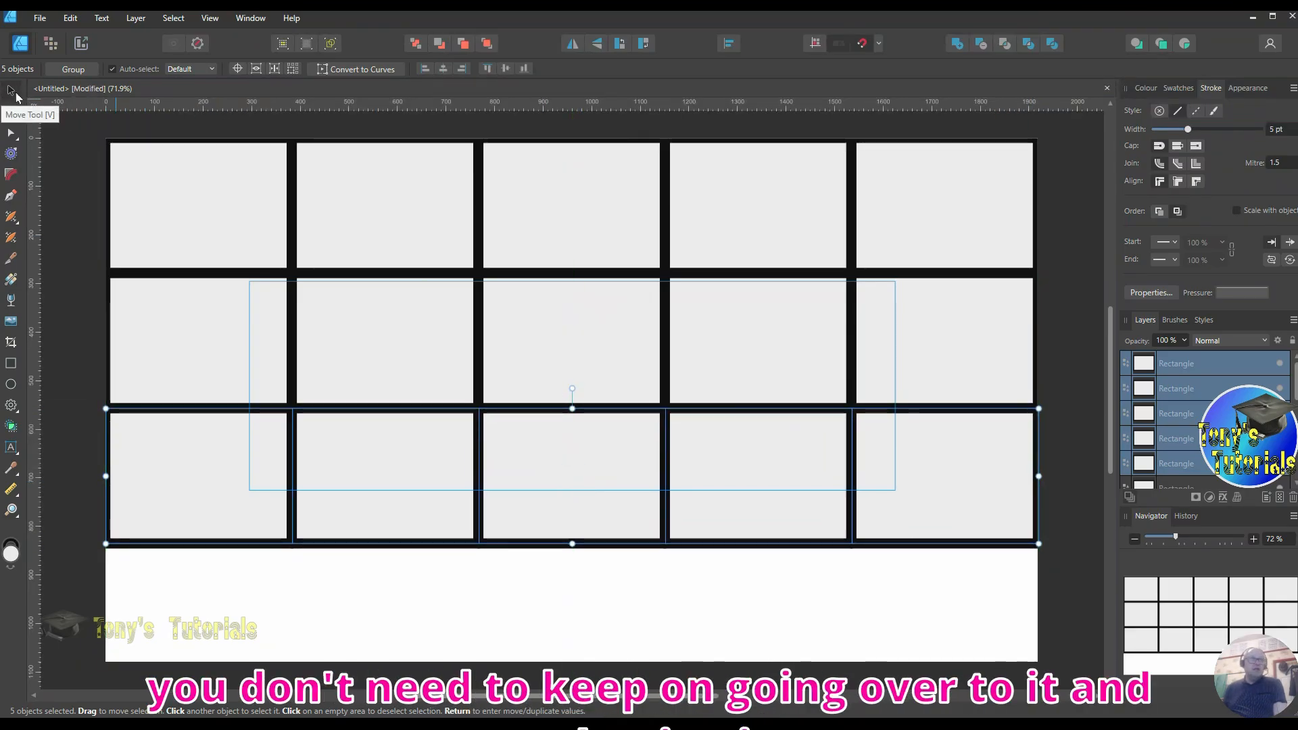
Paste another copy of the five-rectangle row and place it directly beneath the third row as the fourth row.
{"action": "right_click", "coordinate": [558, 215]}
{"action": "left_click", "coordinate": [597, 249]}
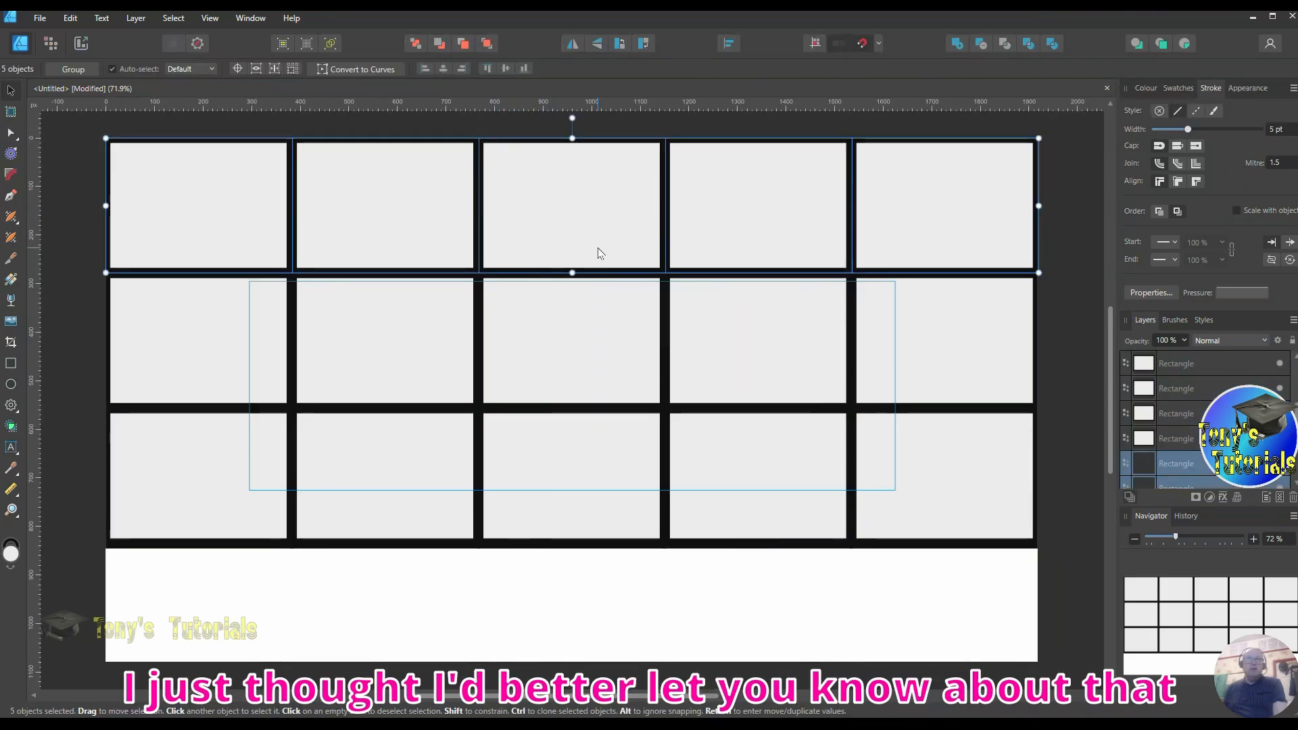
{"action": "left_click_drag", "start_coordinate": [598, 253], "coordinate": [594, 656]}
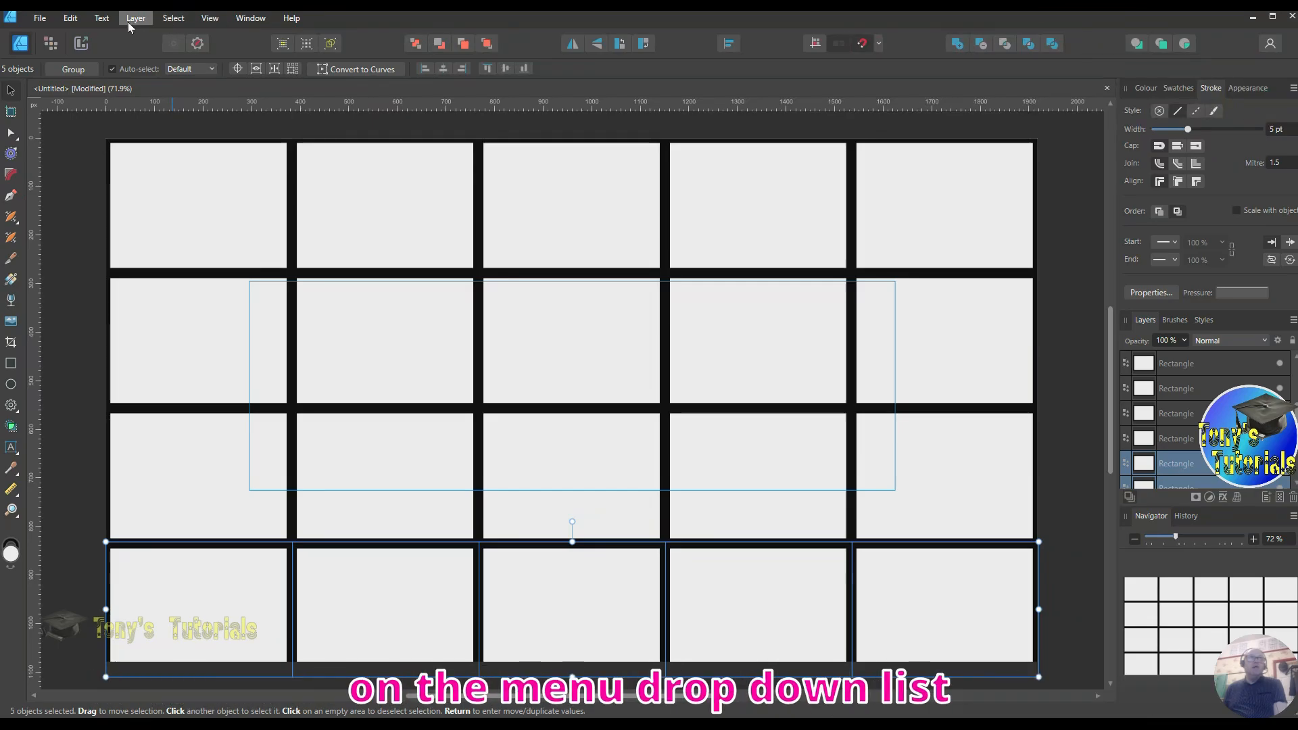
Select all the rectangles and shrink the grid's height until its lower edge fits the bottom of the page.
{"action": "left_click", "coordinate": [174, 20]}
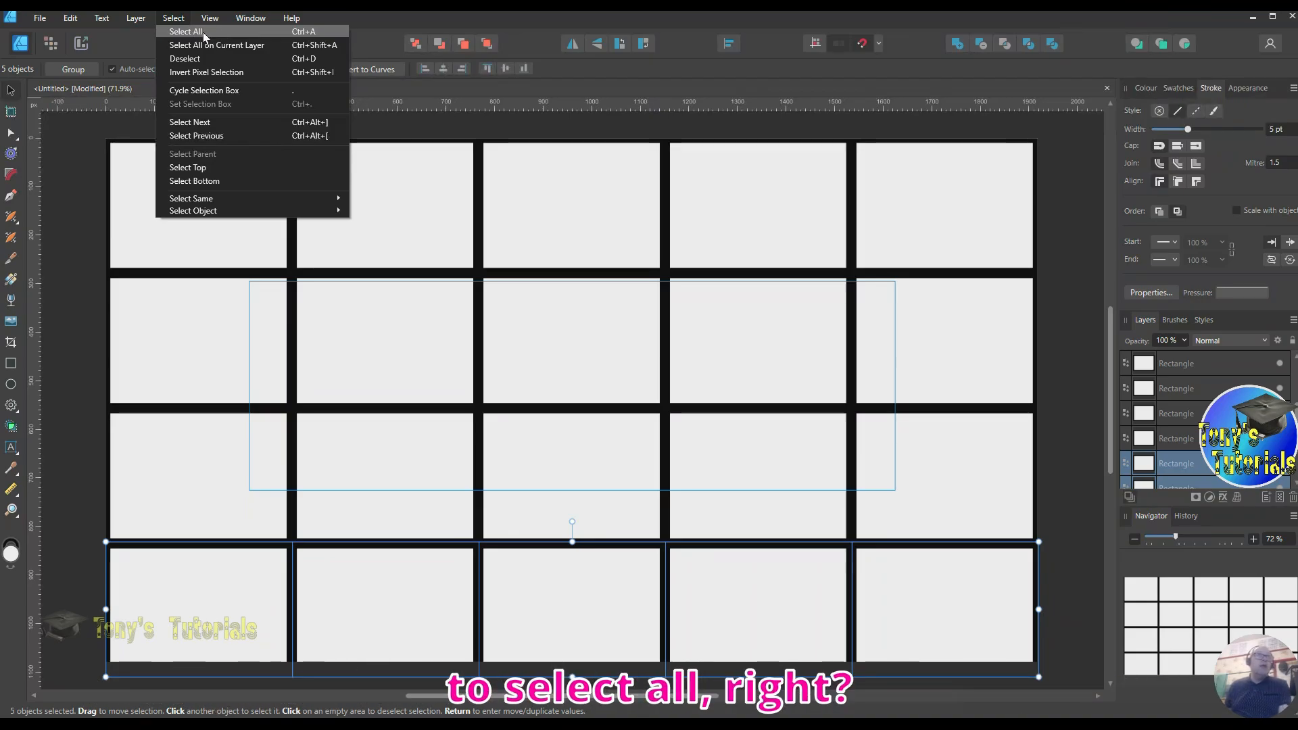
{"action": "left_click", "coordinate": [204, 31]}
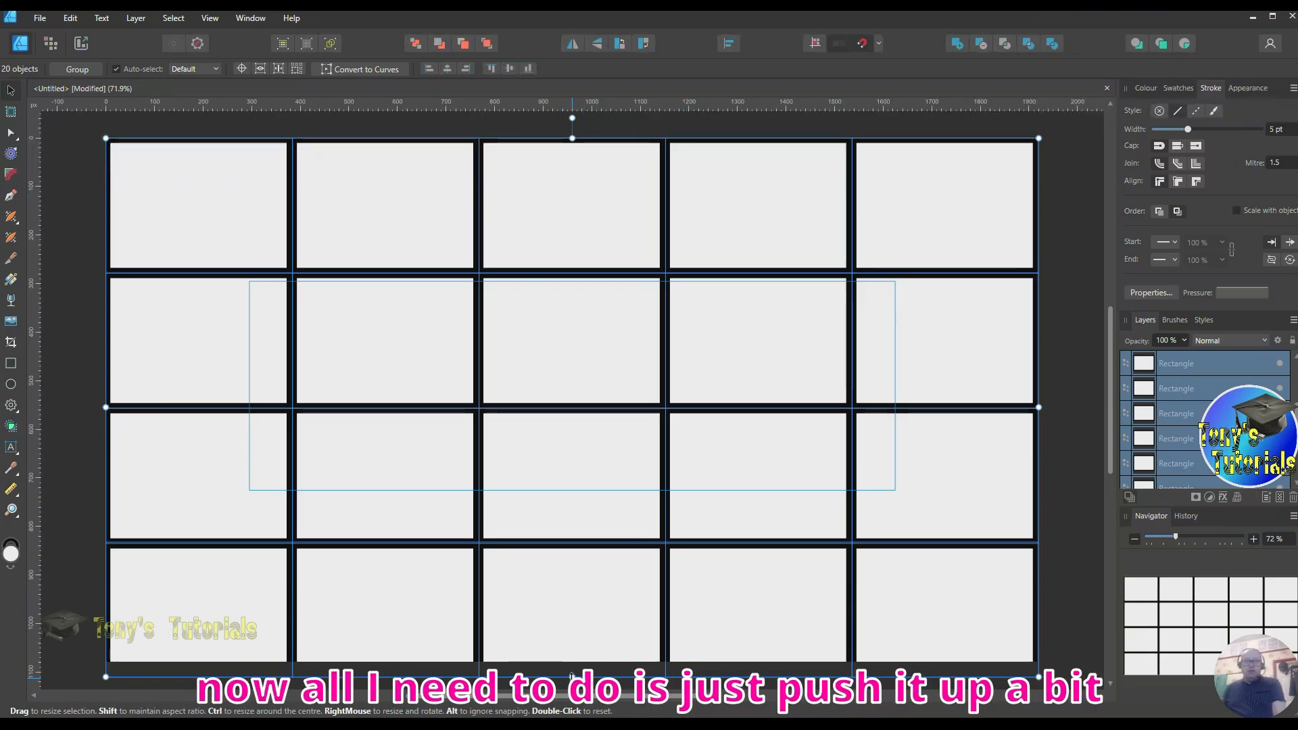
{"action": "mouse_move", "coordinate": [572, 675]}
{"action": "left_mouse_down"}
{"action": "mouse_move", "coordinate": [572, 634]}
{"action": "mouse_move", "coordinate": [572, 653]}
{"action": "left_mouse_up"}
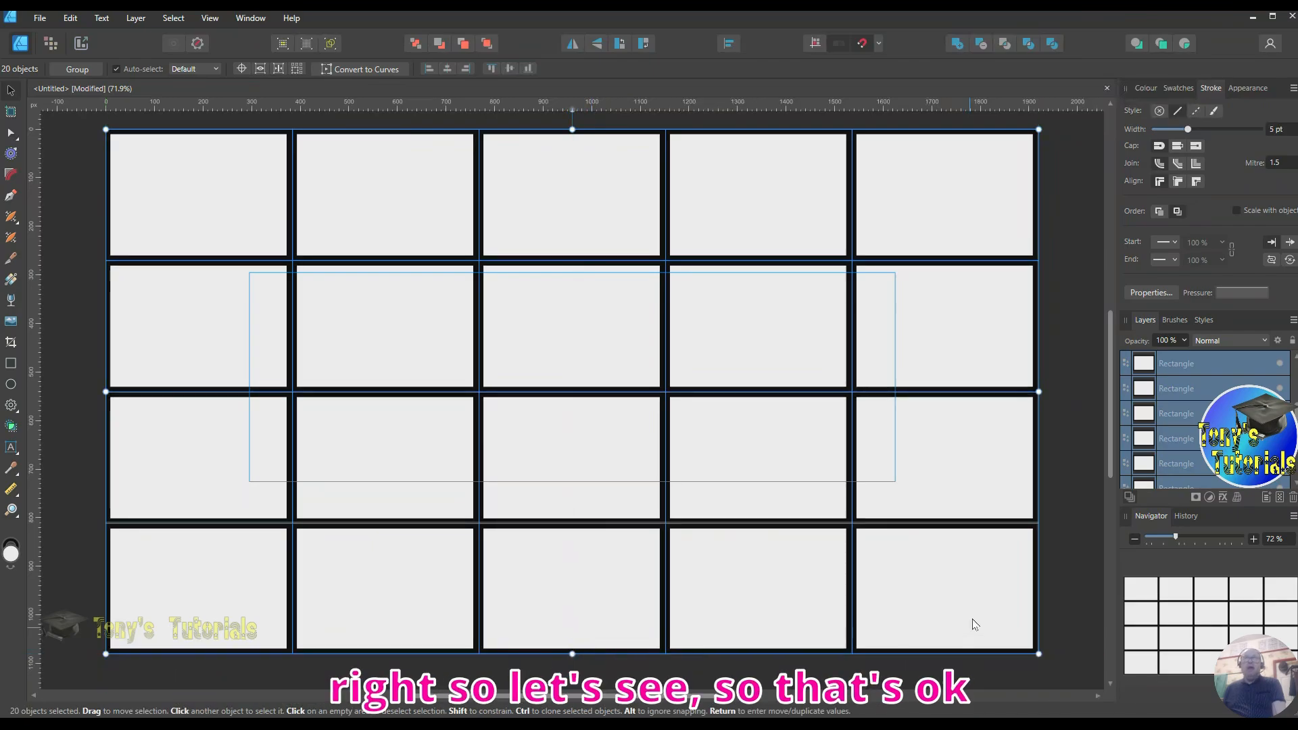
{"action": "left_click", "coordinate": [1081, 561]}
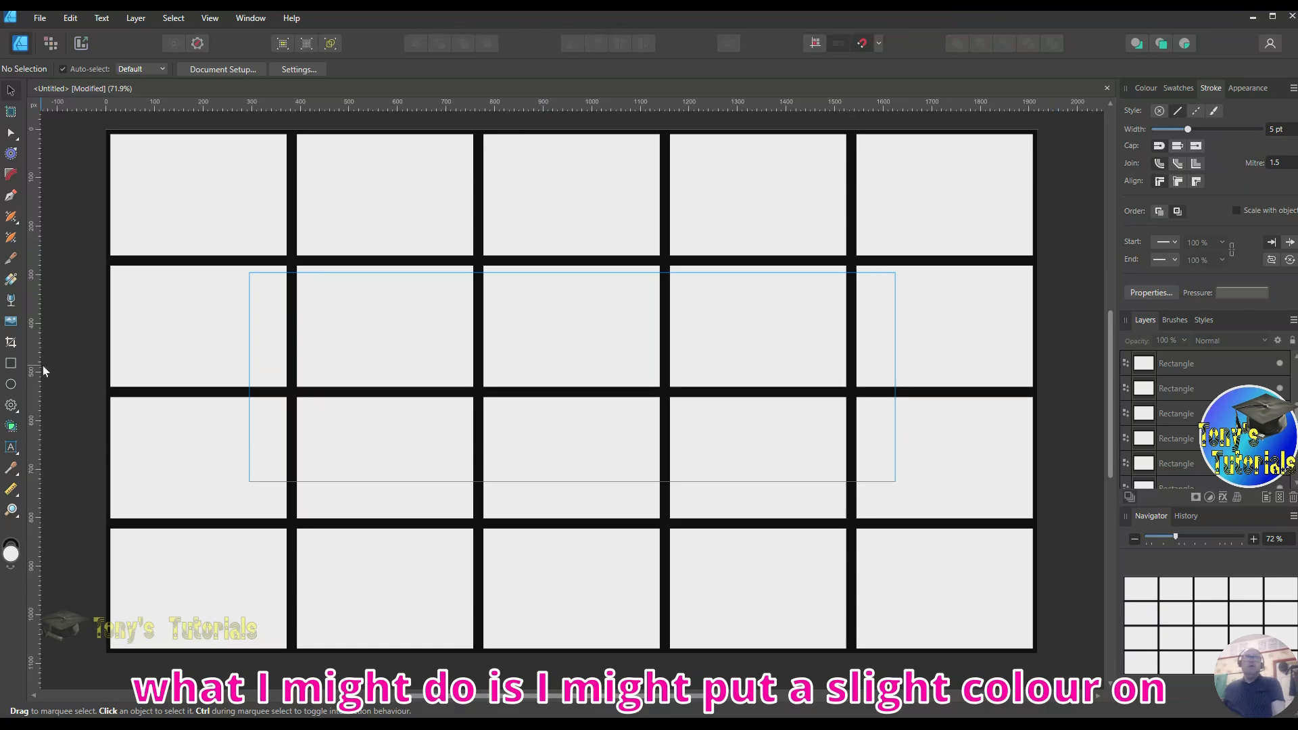
Select all the rectangles, fill them with a soft light green and deselect them.
{"action": "left_click", "coordinate": [172, 19]}
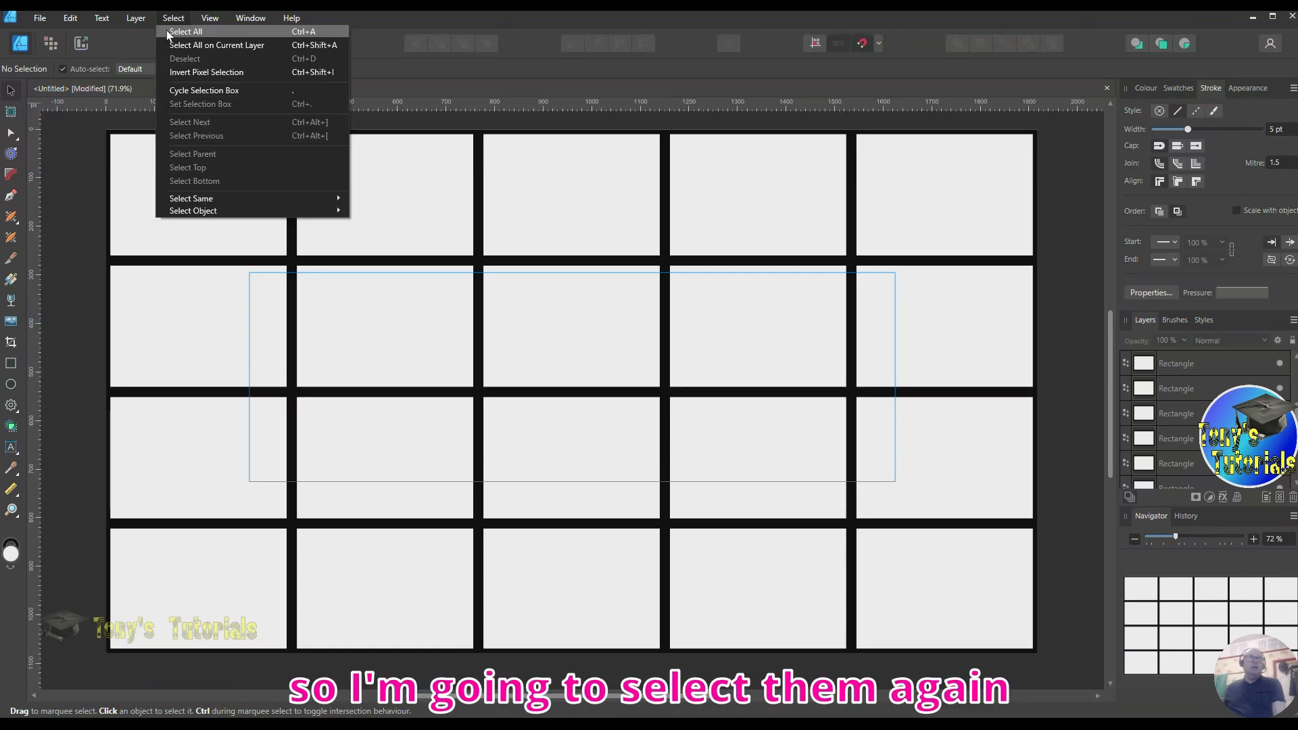
{"action": "left_click", "coordinate": [186, 32]}
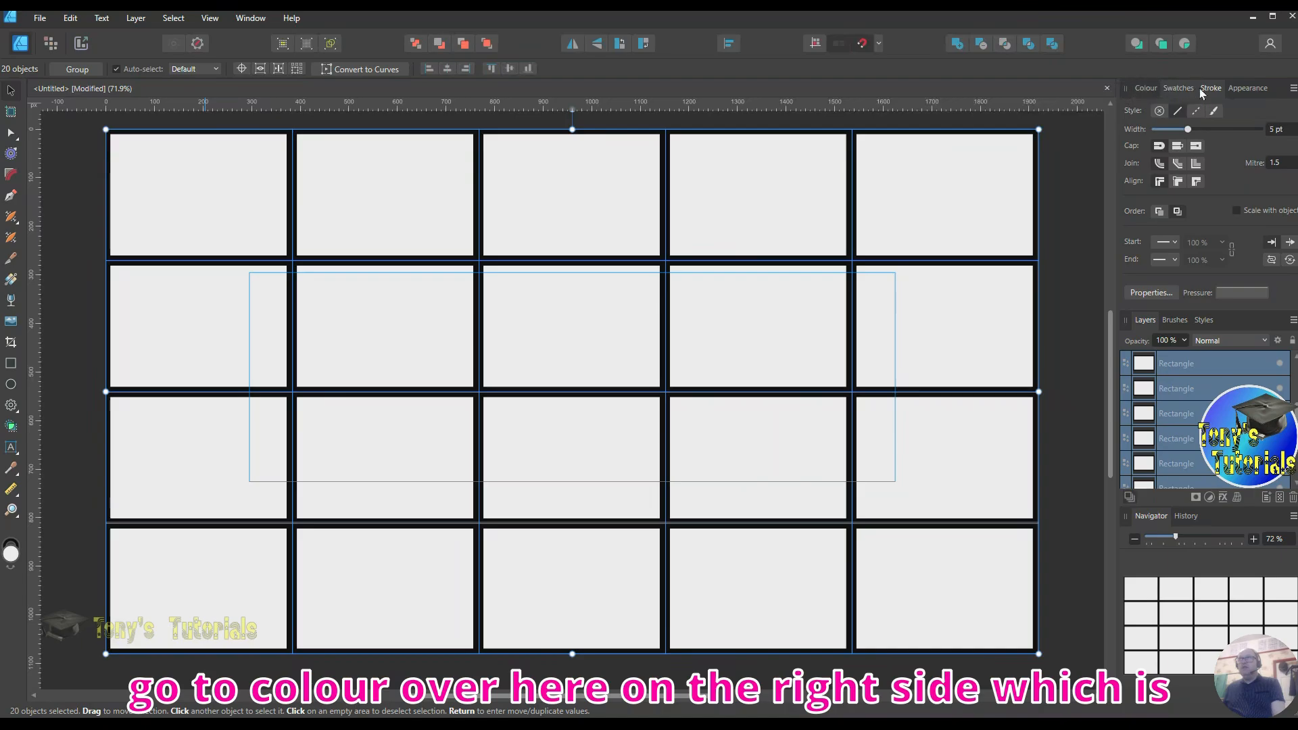
{"action": "left_click", "coordinate": [1142, 88]}
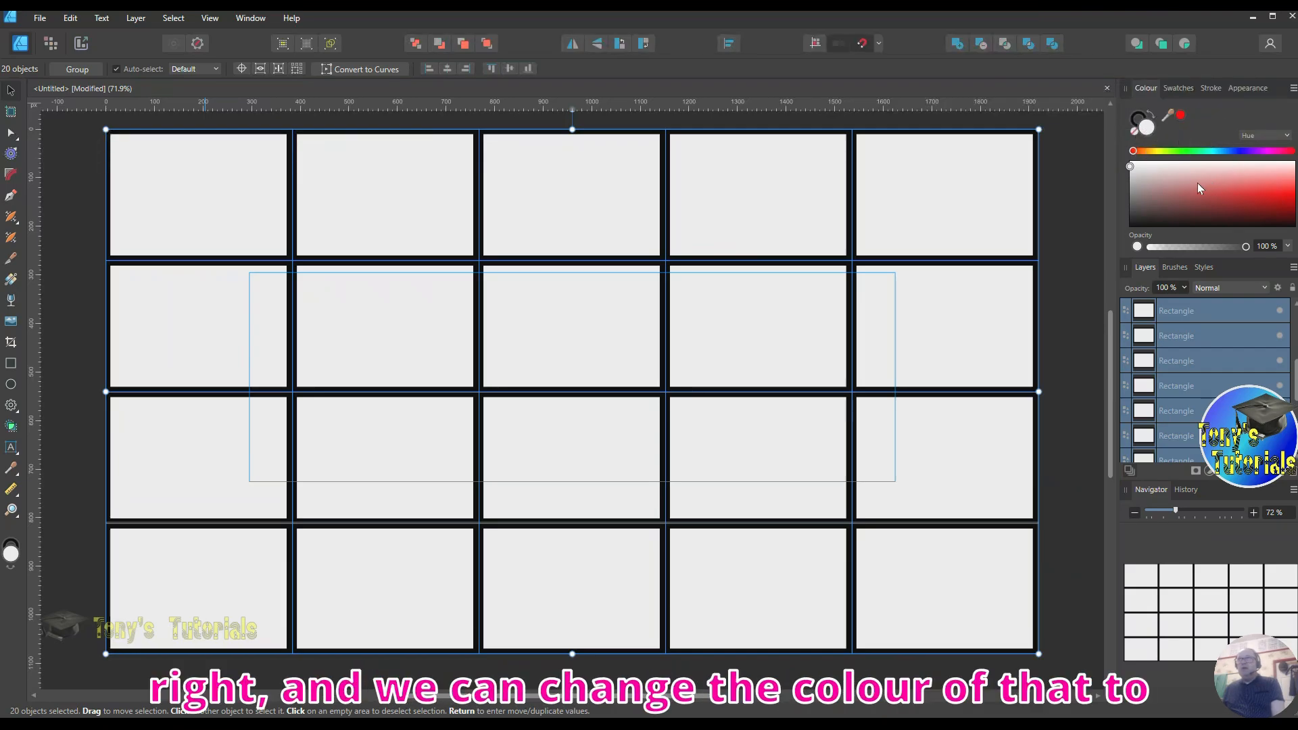
{"action": "left_click", "coordinate": [1178, 150]}
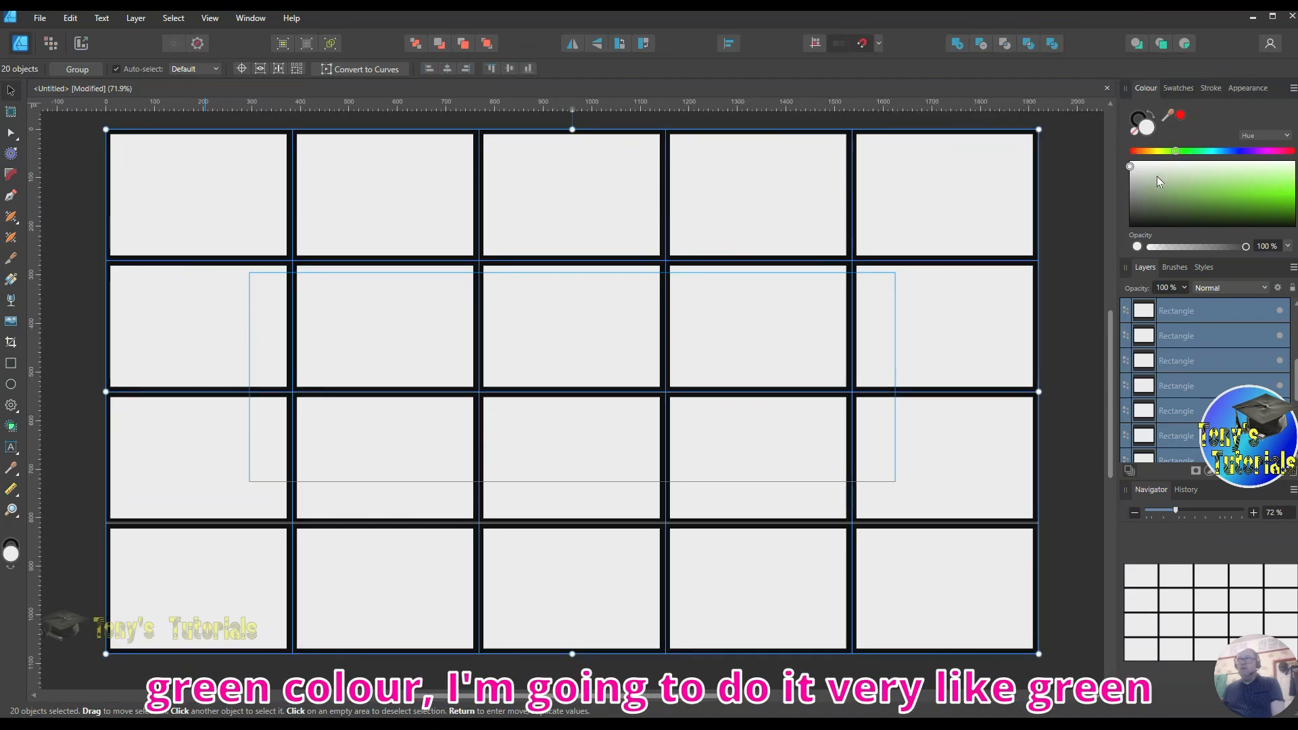
{"action": "left_click", "coordinate": [1158, 176]}
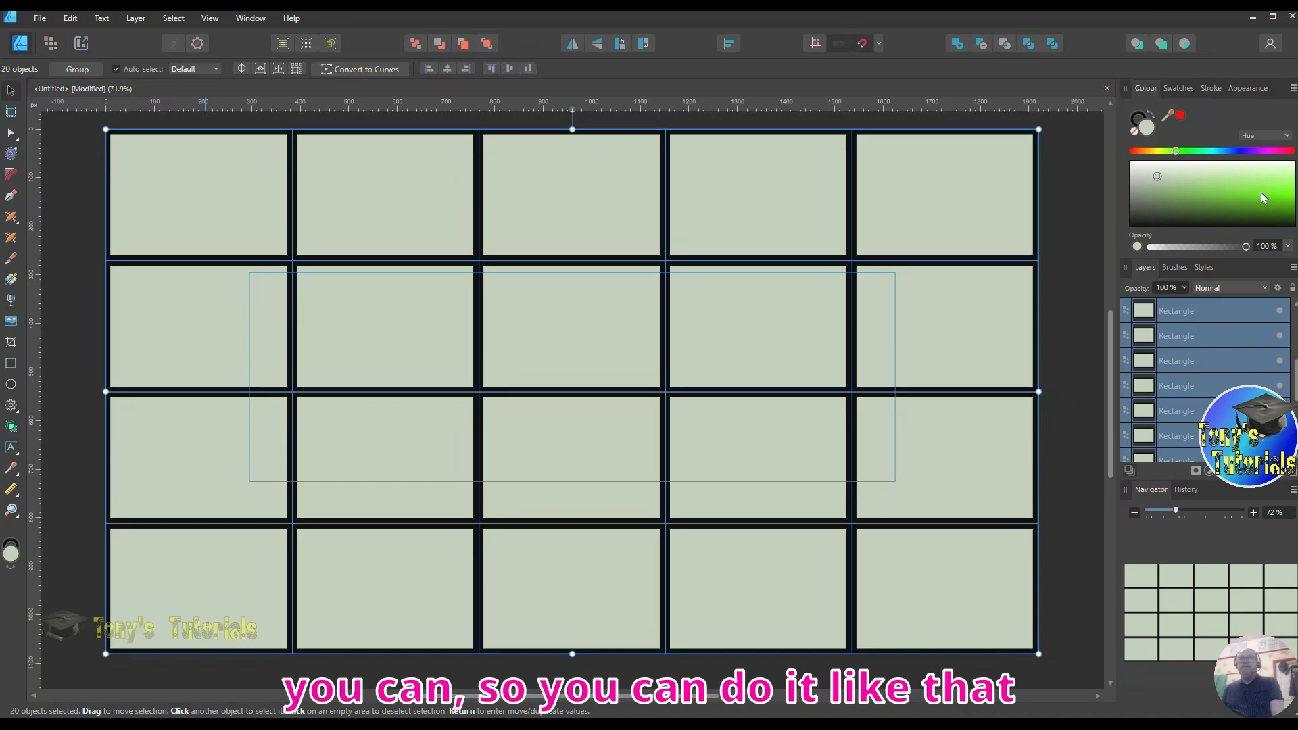
{"action": "left_click", "coordinate": [1261, 193]}
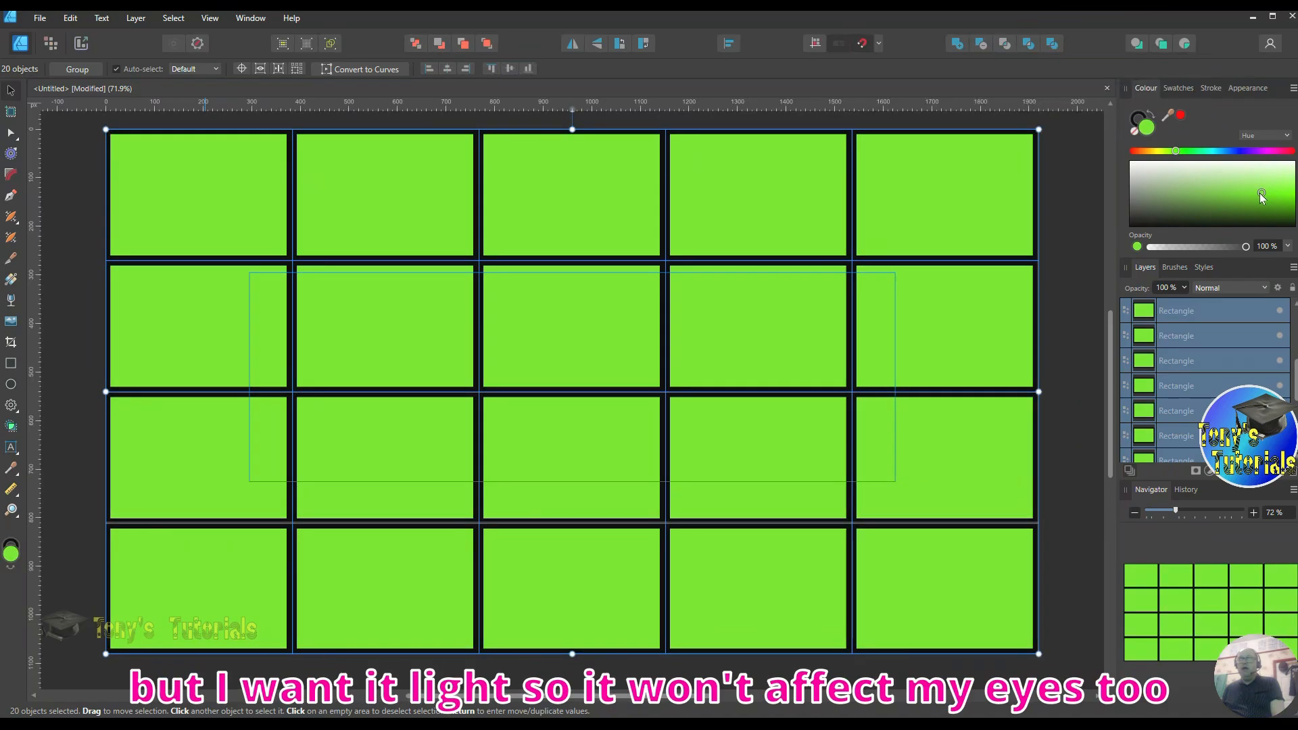
{"action": "left_click", "coordinate": [1186, 183]}
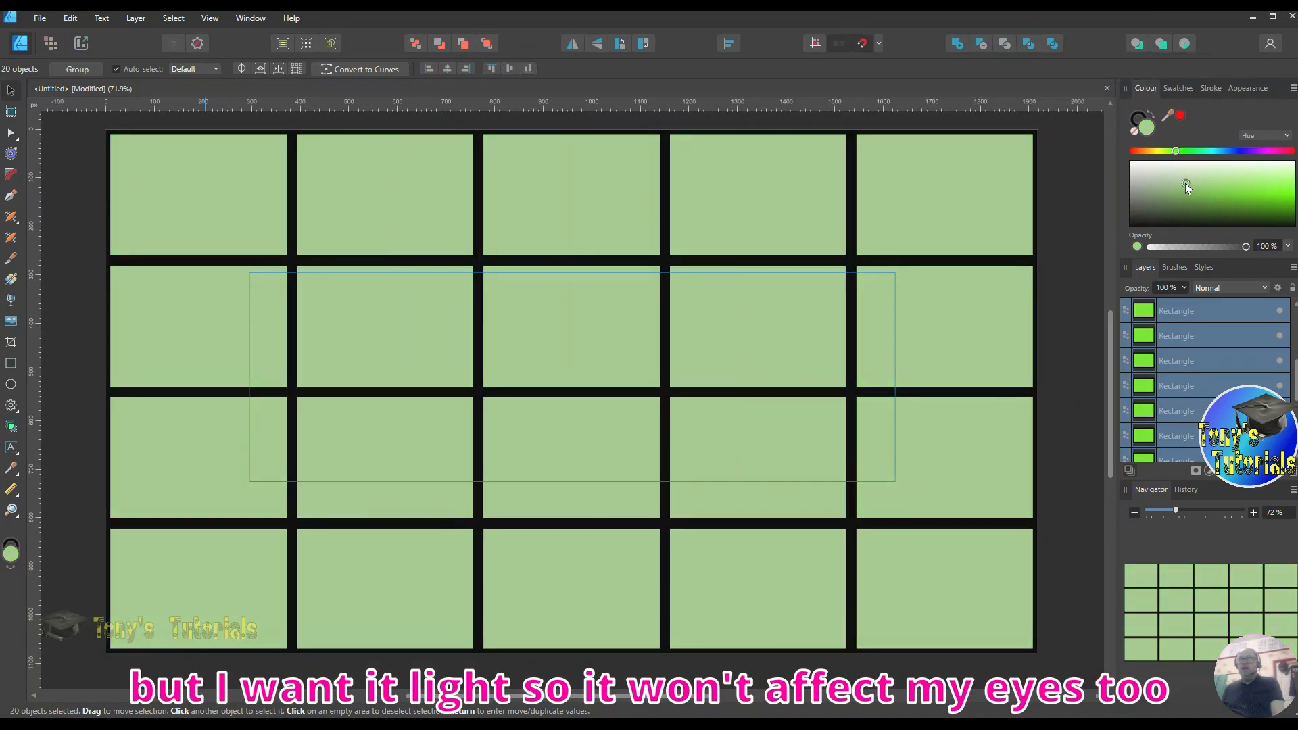
{"action": "left_click", "coordinate": [1068, 434]}
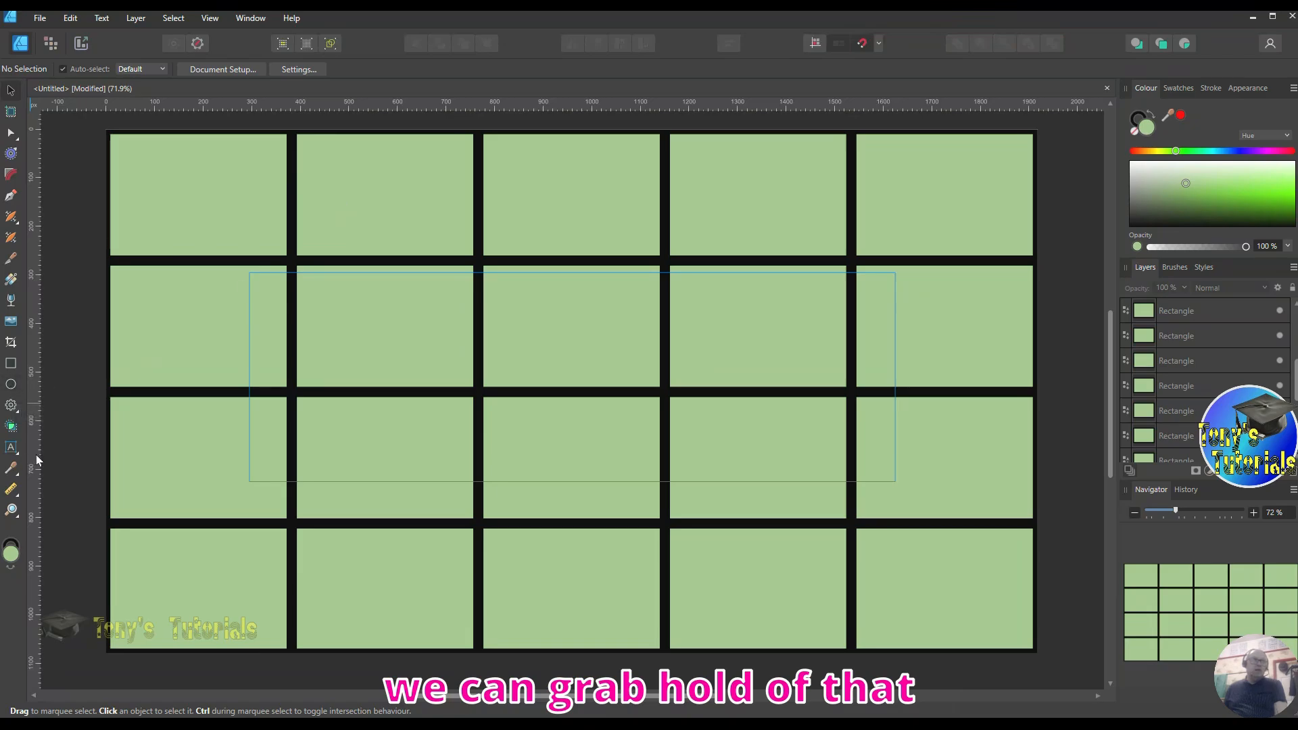
Draw a small circle and an overlapping narrow bar in the top row's second cell, and merge them with Boolean Add.
{"action": "left_click", "coordinate": [11, 392]}
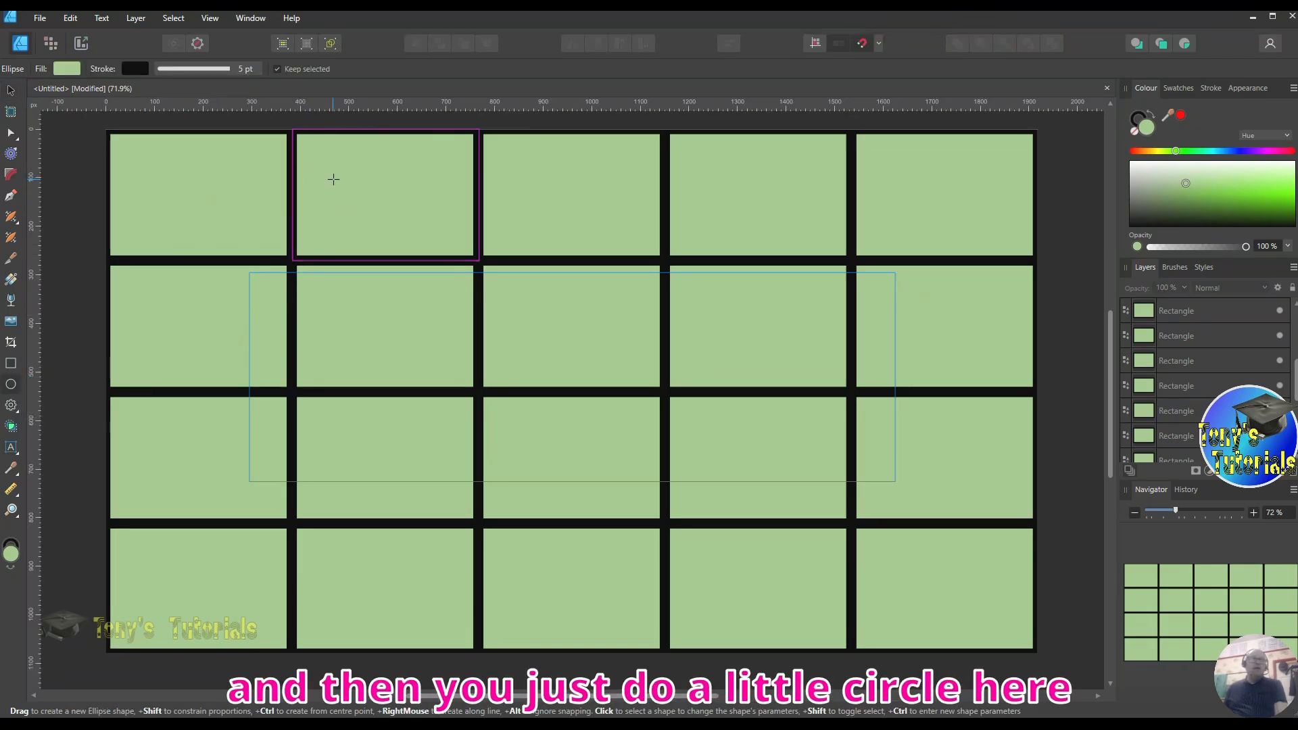
{"action": "left_click_drag", "start_coordinate": [329, 176], "coordinate": [365, 213]}
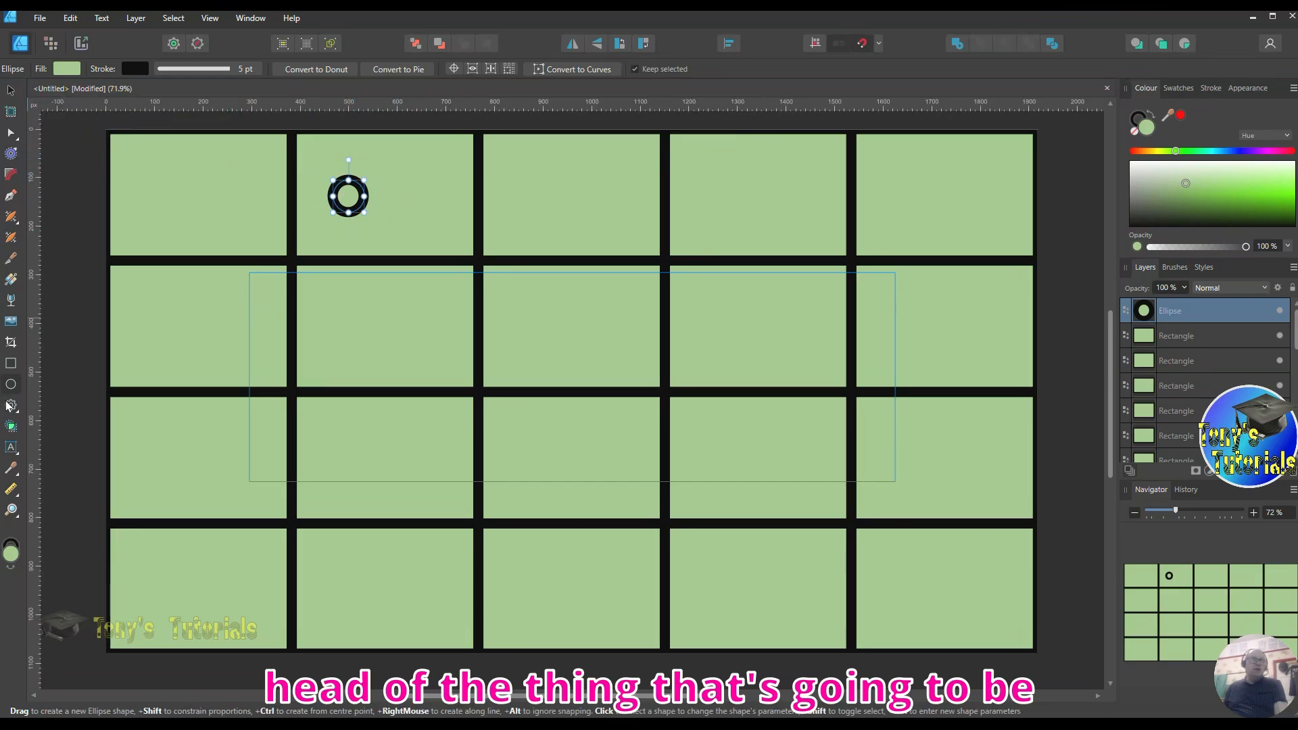
{"action": "left_click", "coordinate": [11, 364]}
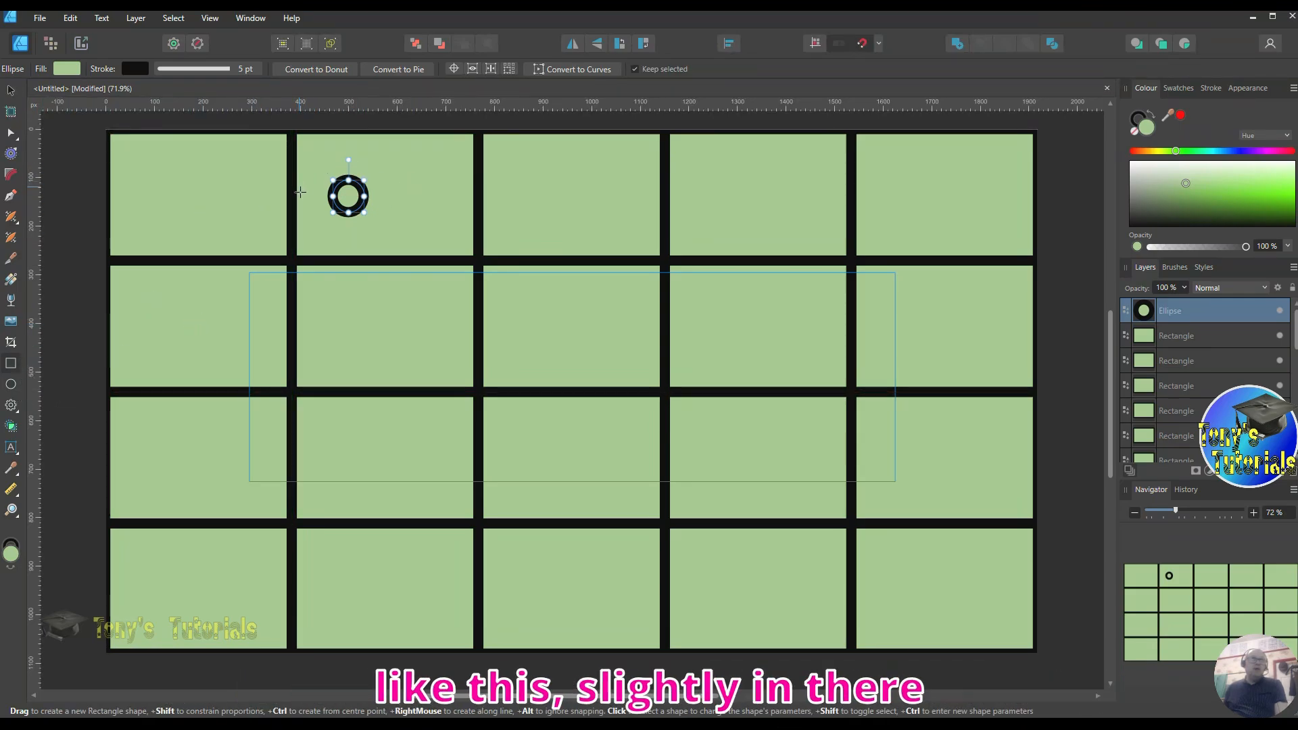
{"action": "mouse_move", "coordinate": [298, 187]}
{"action": "left_mouse_down"}
{"action": "mouse_move", "coordinate": [351, 206]}
{"action": "mouse_move", "coordinate": [299, 196]}
{"action": "left_mouse_up"}
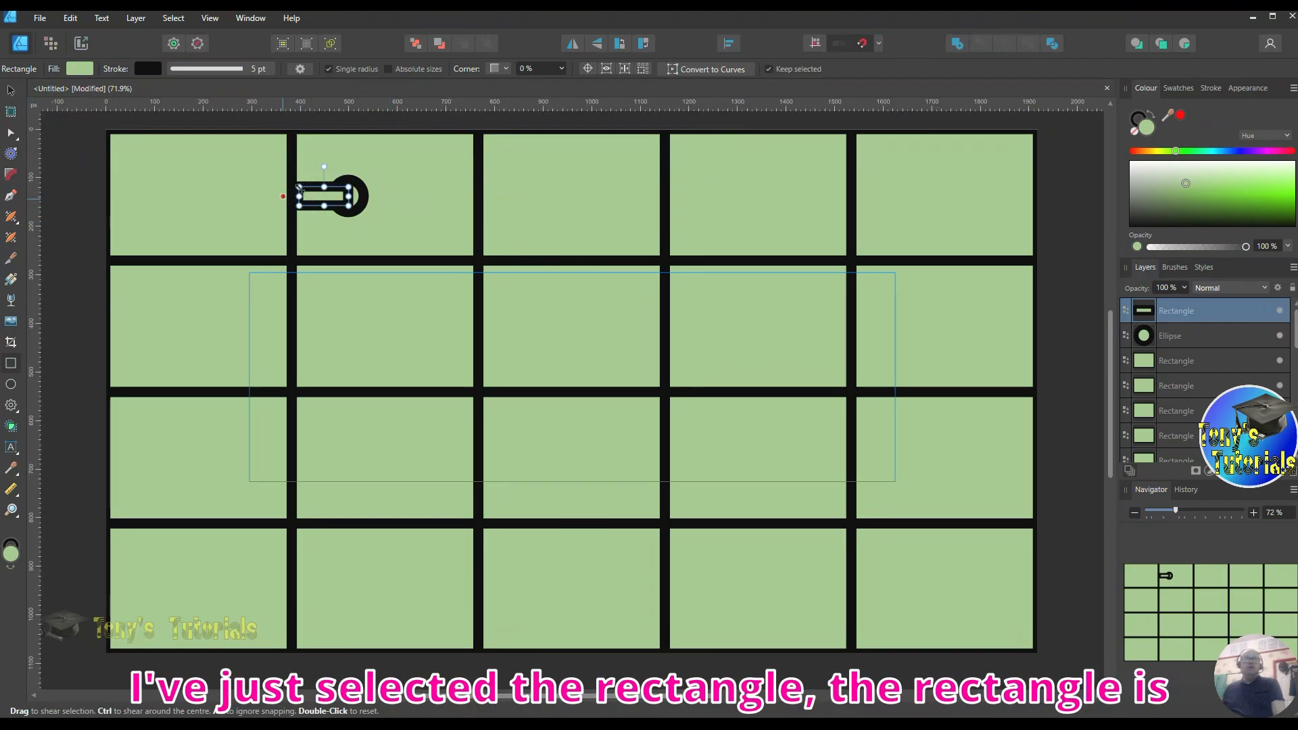
{"action": "left_click", "coordinate": [1152, 337], "text": "shift"}
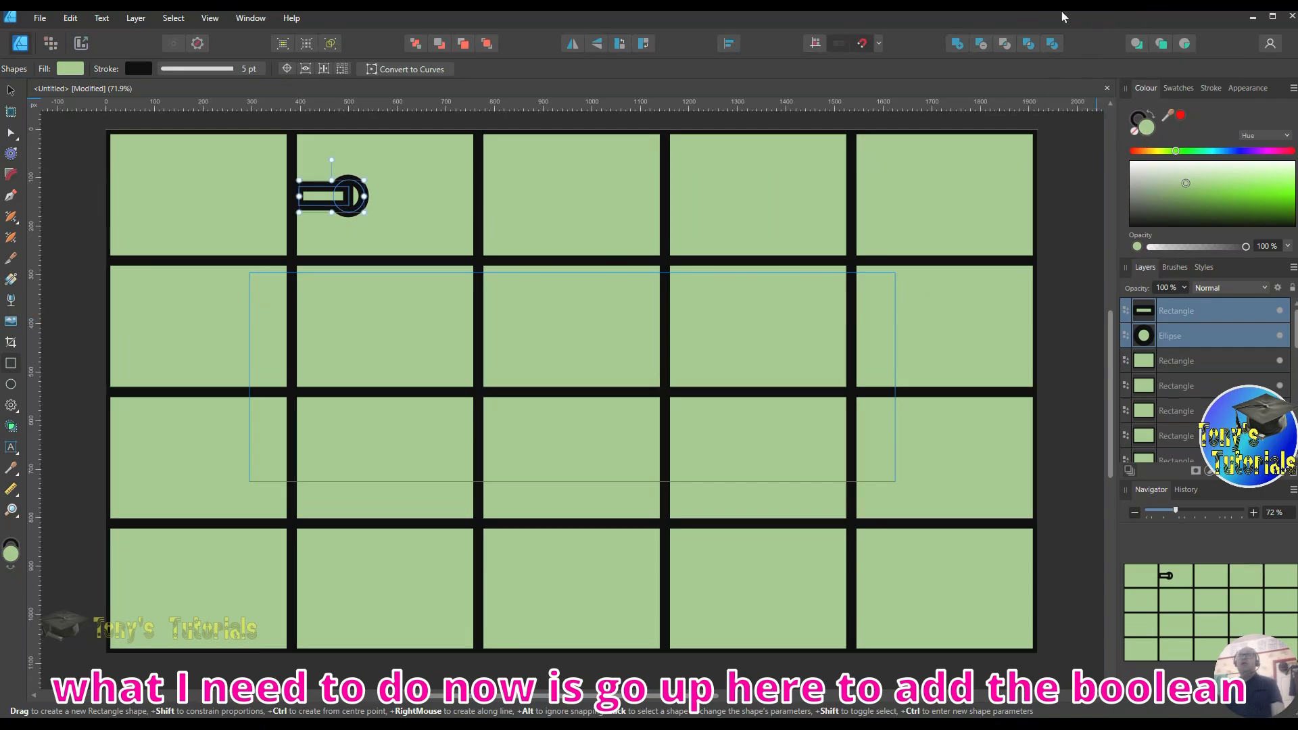
{"action": "left_click", "coordinate": [958, 45]}
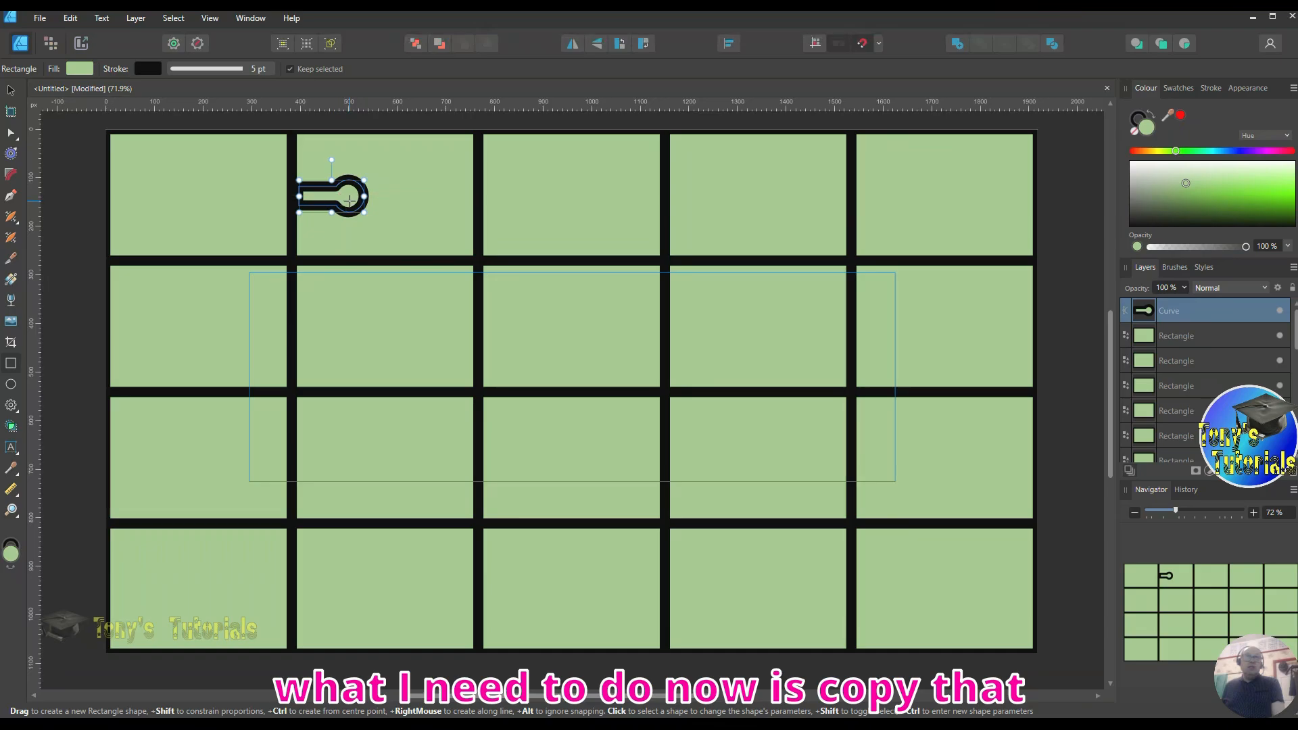
Copy the merged tab shape, paste a duplicate on top of it and fill the duplicate with a light reddish orange.
{"action": "right_click", "coordinate": [351, 206]}
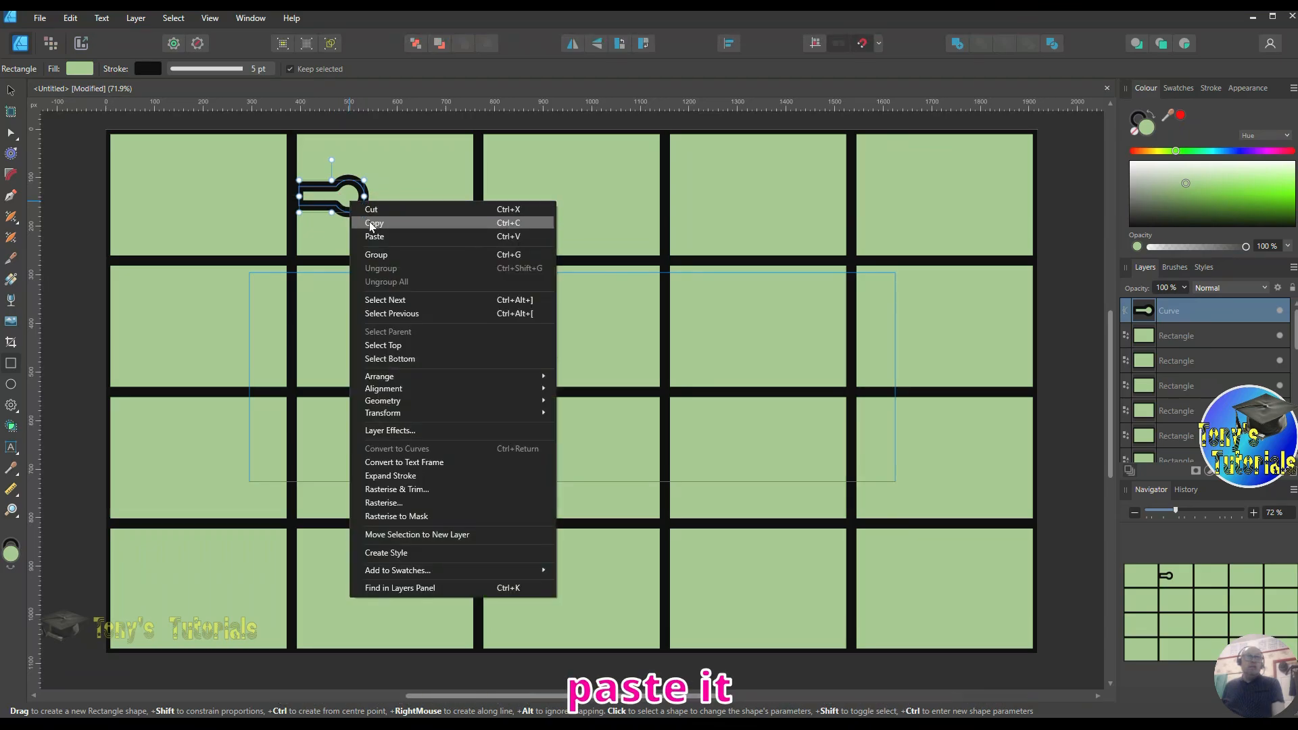
{"action": "left_click", "coordinate": [369, 221]}
{"action": "right_click", "coordinate": [358, 200]}
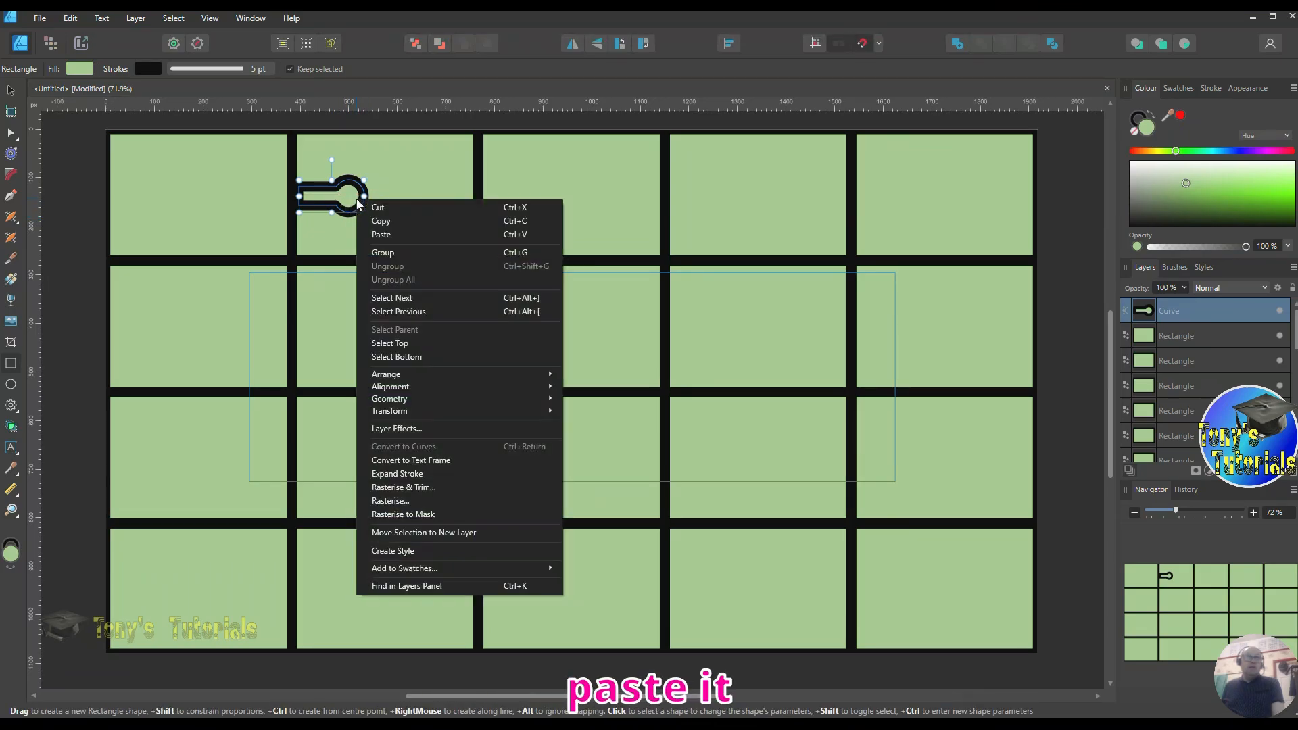
{"action": "left_click", "coordinate": [389, 235]}
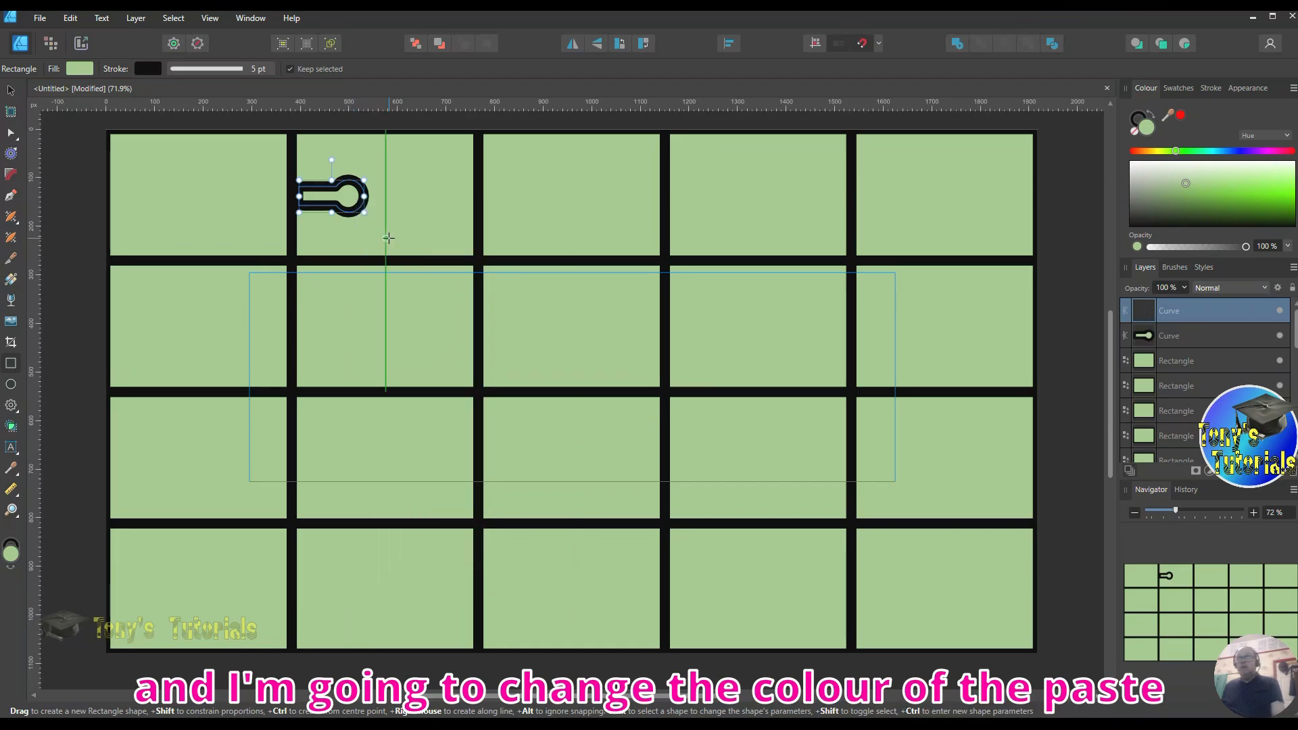
{"action": "left_click", "coordinate": [1141, 151]}
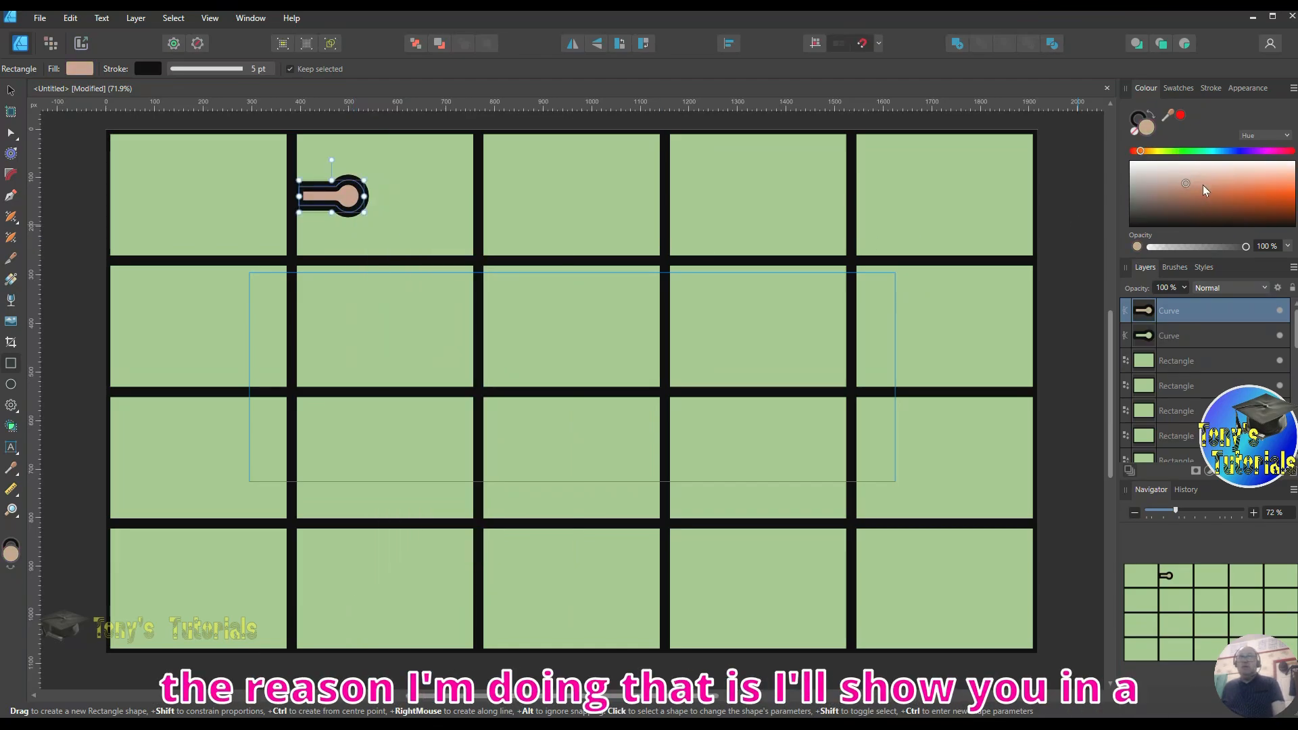
{"action": "left_click", "coordinate": [1204, 185]}
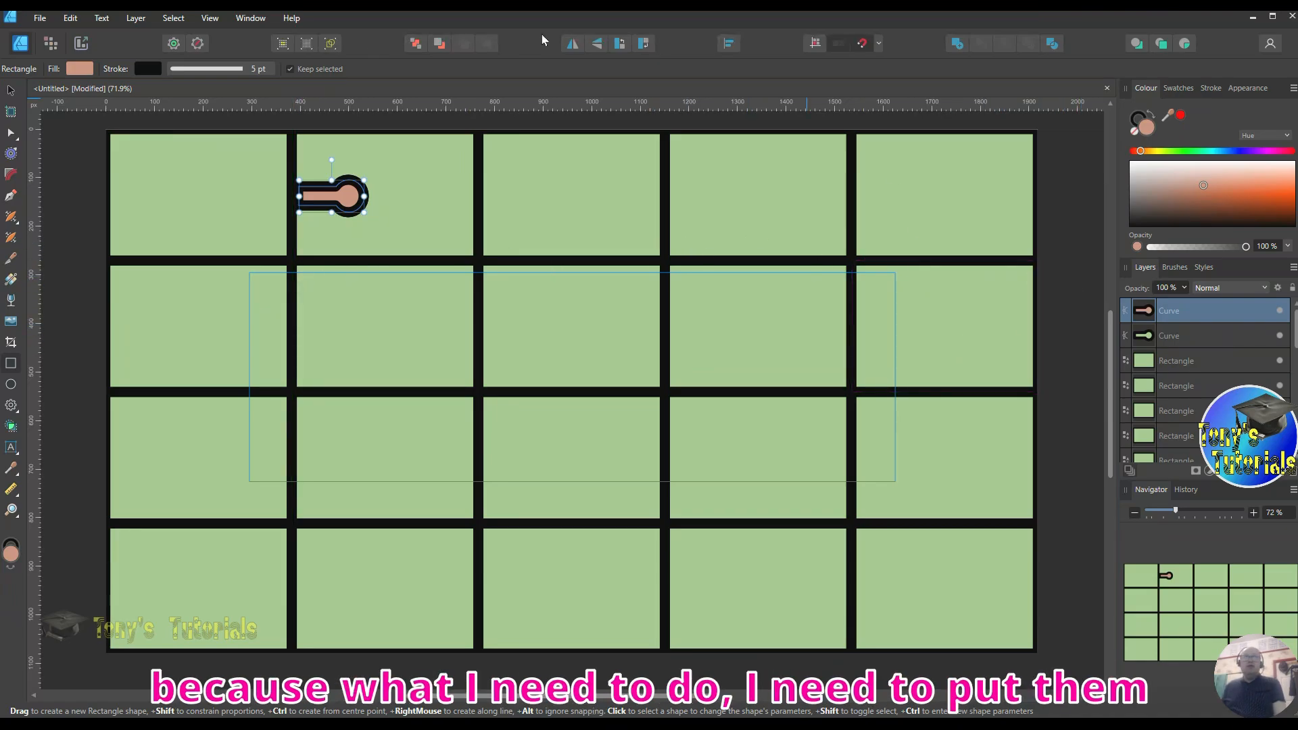
Move both tab shapes so they overlap exactly and straddle the border between the top row's first and second cells.
{"action": "left_click", "coordinate": [10, 93]}
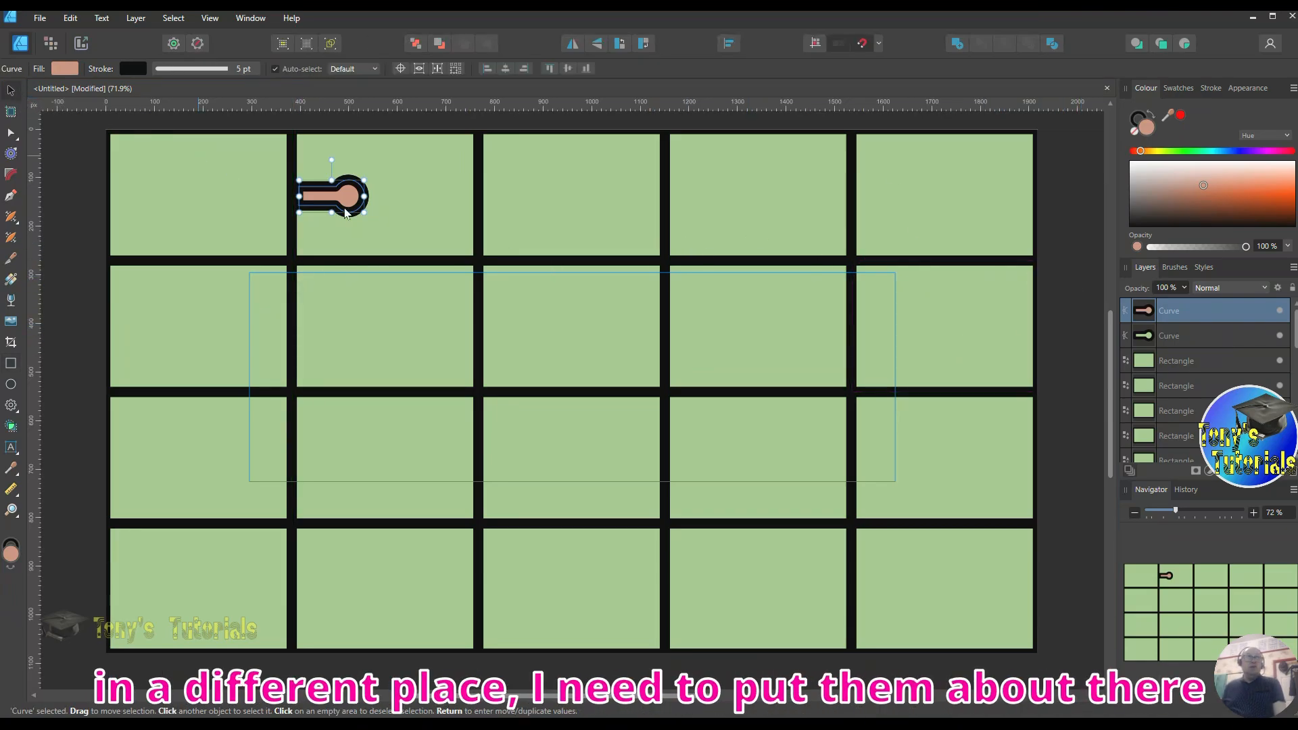
{"action": "mouse_move", "coordinate": [353, 207]}
{"action": "left_mouse_down"}
{"action": "mouse_move", "coordinate": [374, 223]}
{"action": "mouse_move", "coordinate": [335, 224]}
{"action": "mouse_move", "coordinate": [320, 202]}
{"action": "mouse_move", "coordinate": [359, 202]}
{"action": "mouse_move", "coordinate": [306, 230]}
{"action": "mouse_move", "coordinate": [311, 257]}
{"action": "mouse_move", "coordinate": [331, 256]}
{"action": "mouse_move", "coordinate": [331, 198]}
{"action": "left_mouse_up"}
{"action": "left_click_drag", "start_coordinate": [319, 249], "coordinate": [326, 201]}
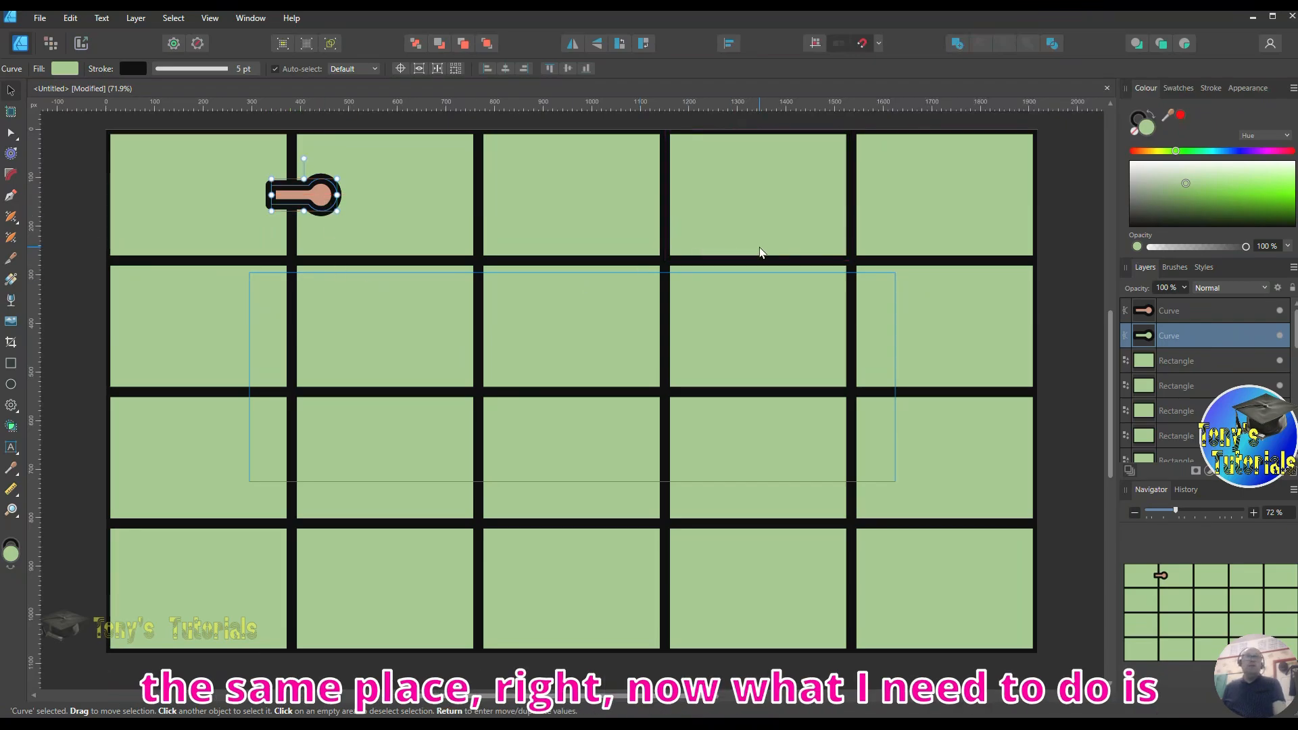
Subtract the reddish tab shape from the top row's second rectangle with the Boolean Subtract operation.
{"action": "left_click", "coordinate": [423, 189]}
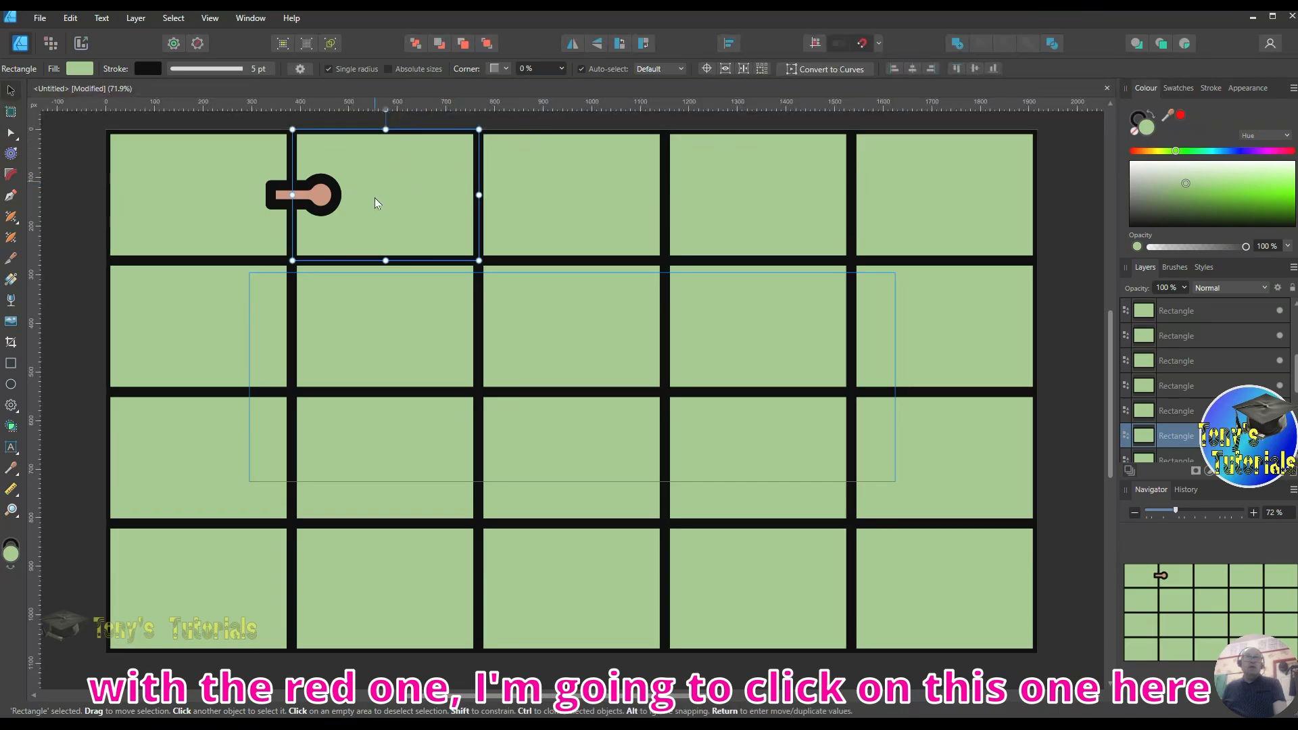
{"action": "left_click_drag", "start_coordinate": [1295, 372], "coordinate": [1281, 315]}
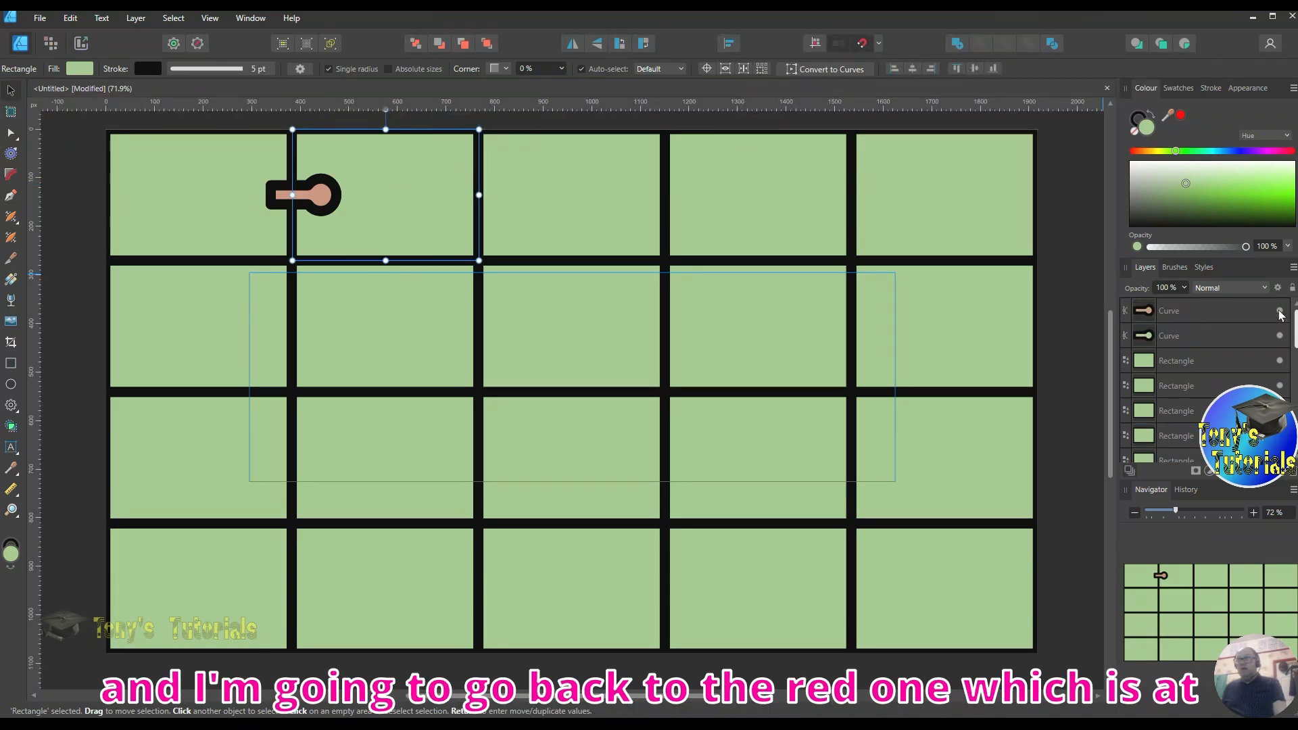
{"action": "left_click", "coordinate": [1150, 313], "text": "ctrl"}
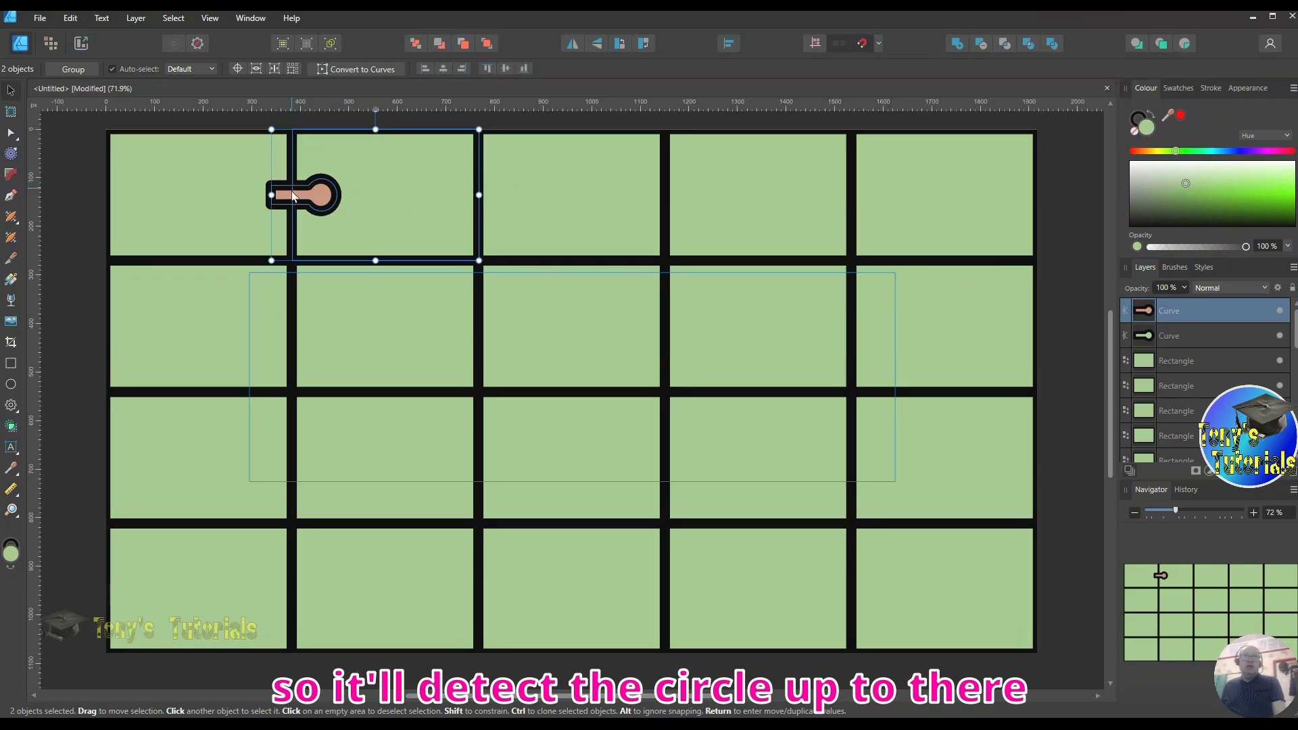
{"action": "left_click", "coordinate": [983, 43]}
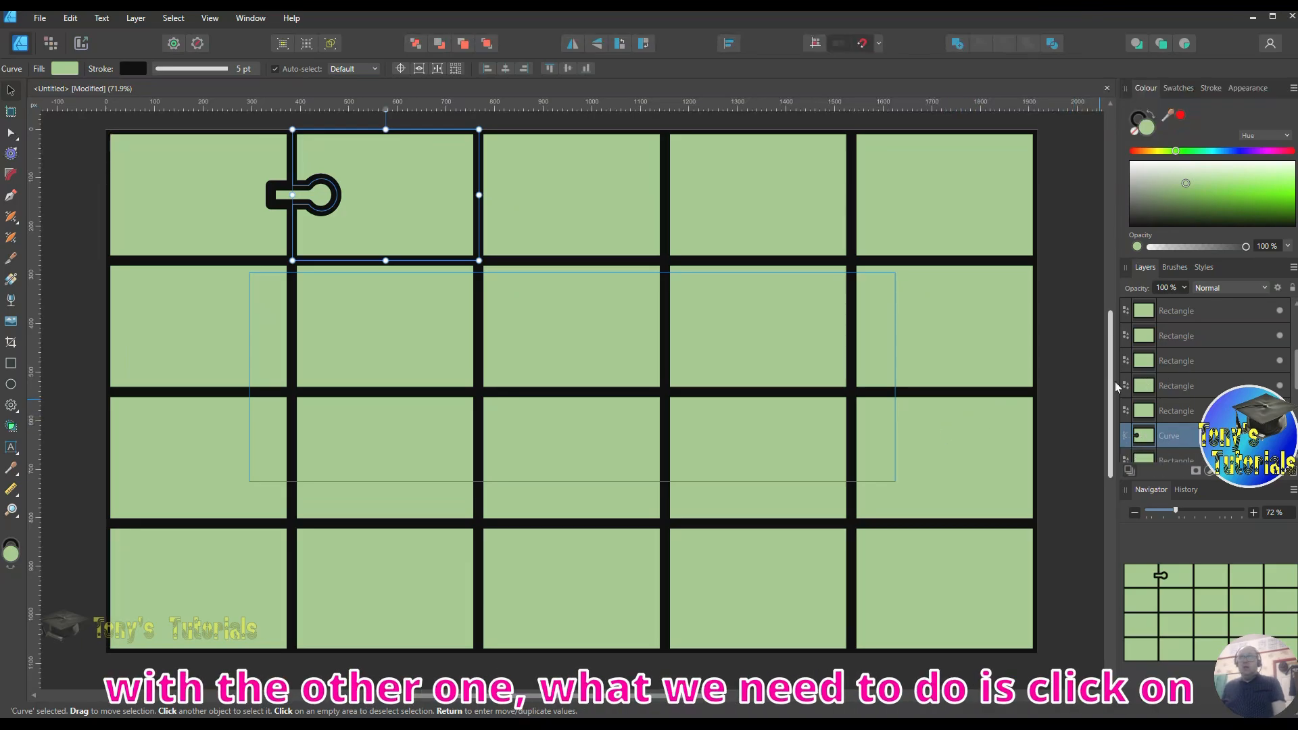
Merge the remaining green tab shape with the top row's first rectangle using Boolean Add.
{"action": "left_click", "coordinate": [187, 173]}
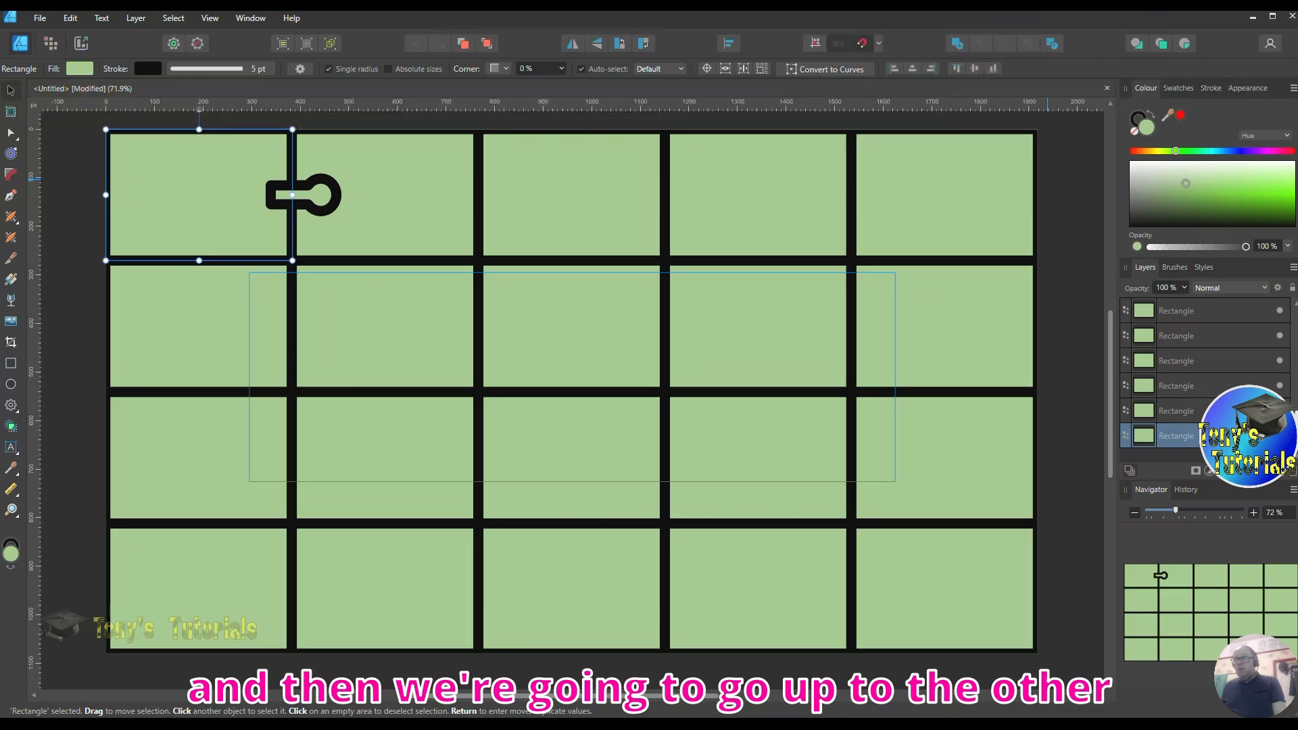
{"action": "scroll", "coordinate": [1175, 310], "scroll_direction": "up", "scroll_amount": 2}
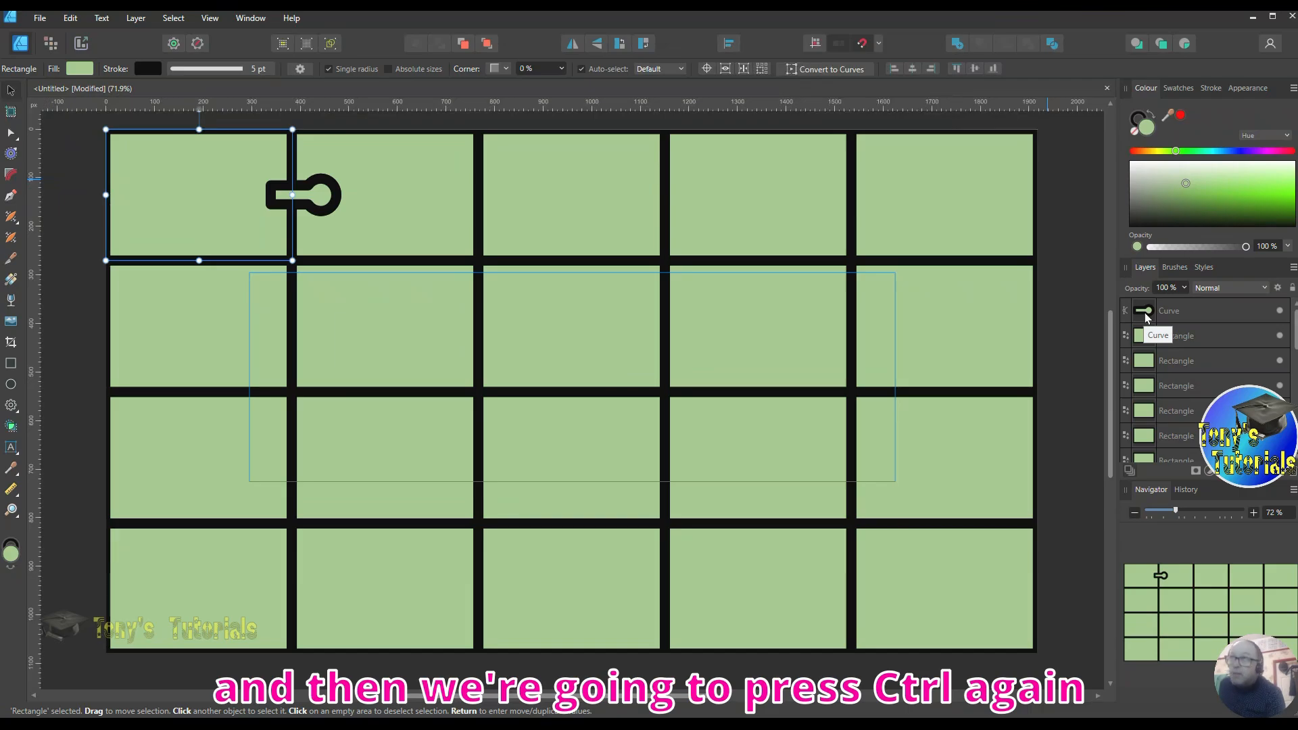
{"action": "left_click", "coordinate": [1149, 312], "text": "shift"}
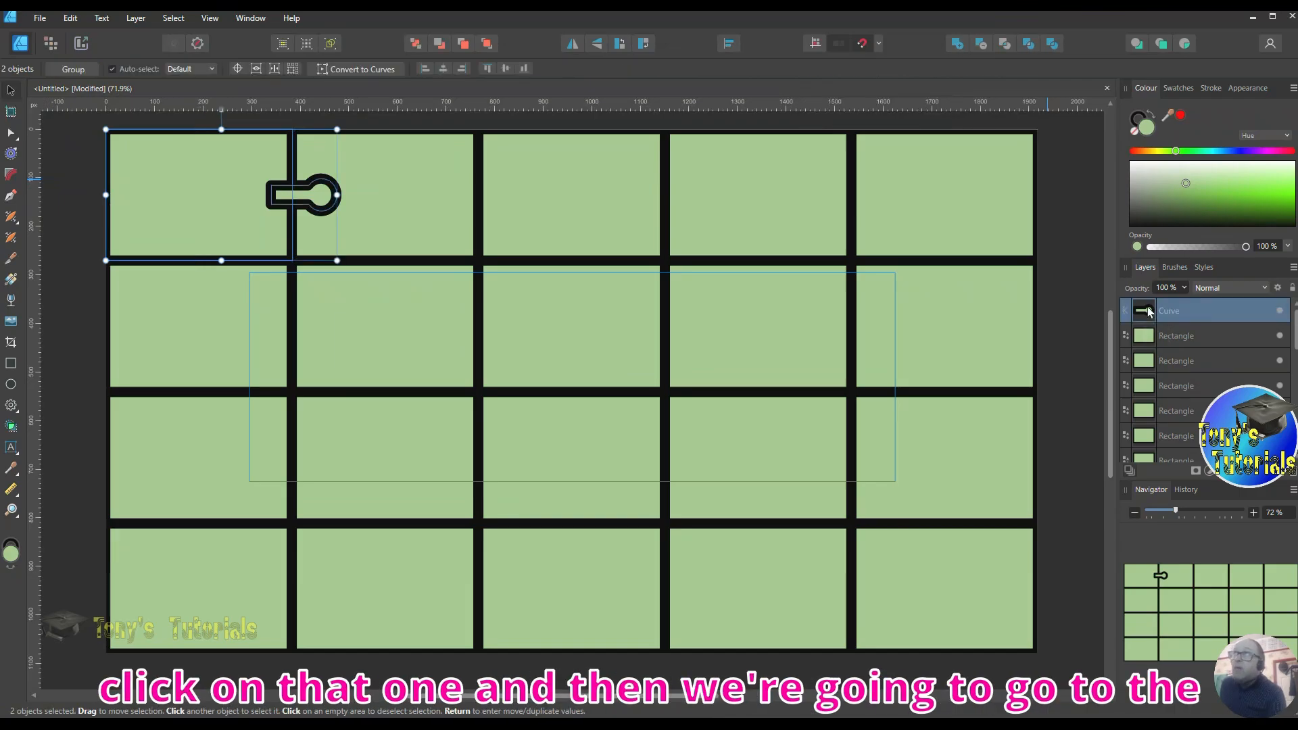
{"action": "left_click", "coordinate": [957, 45]}
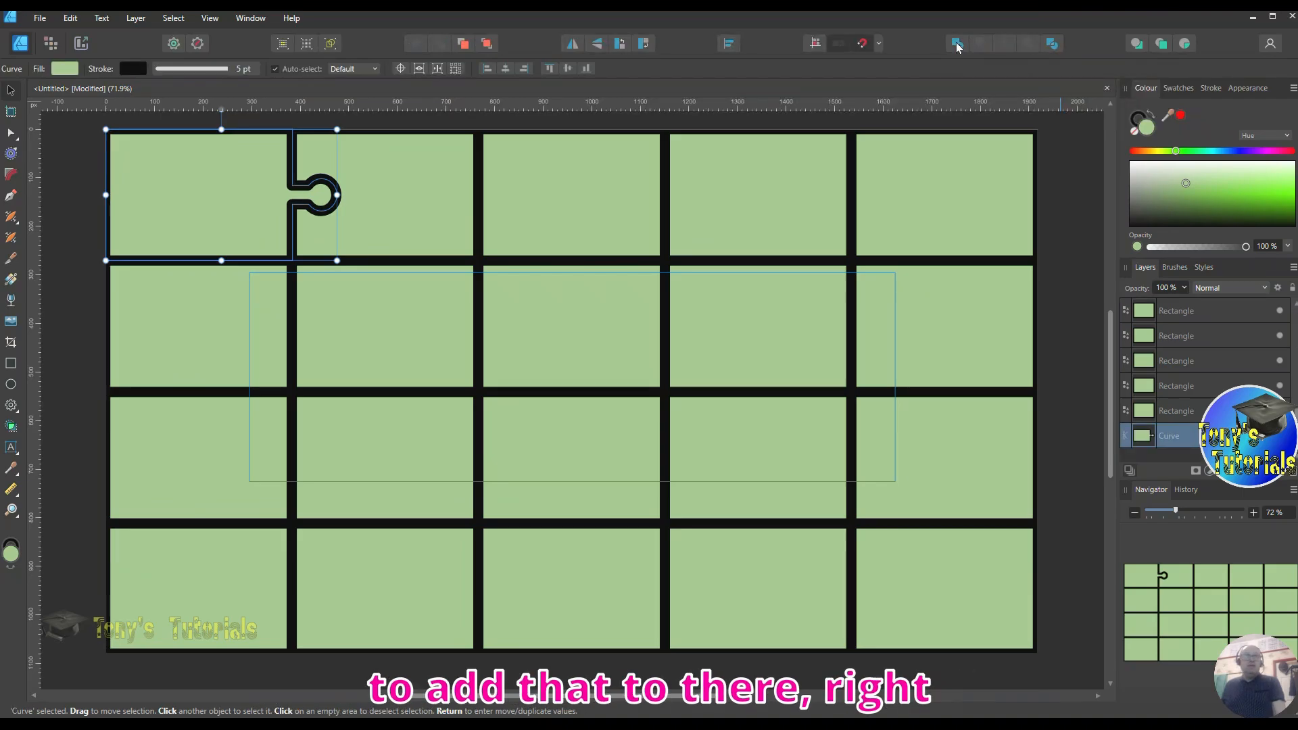
Paste another tab shape across the border between the top row's second and third cells and bring it to the top of the layer stack.
{"action": "right_click", "coordinate": [935, 184]}
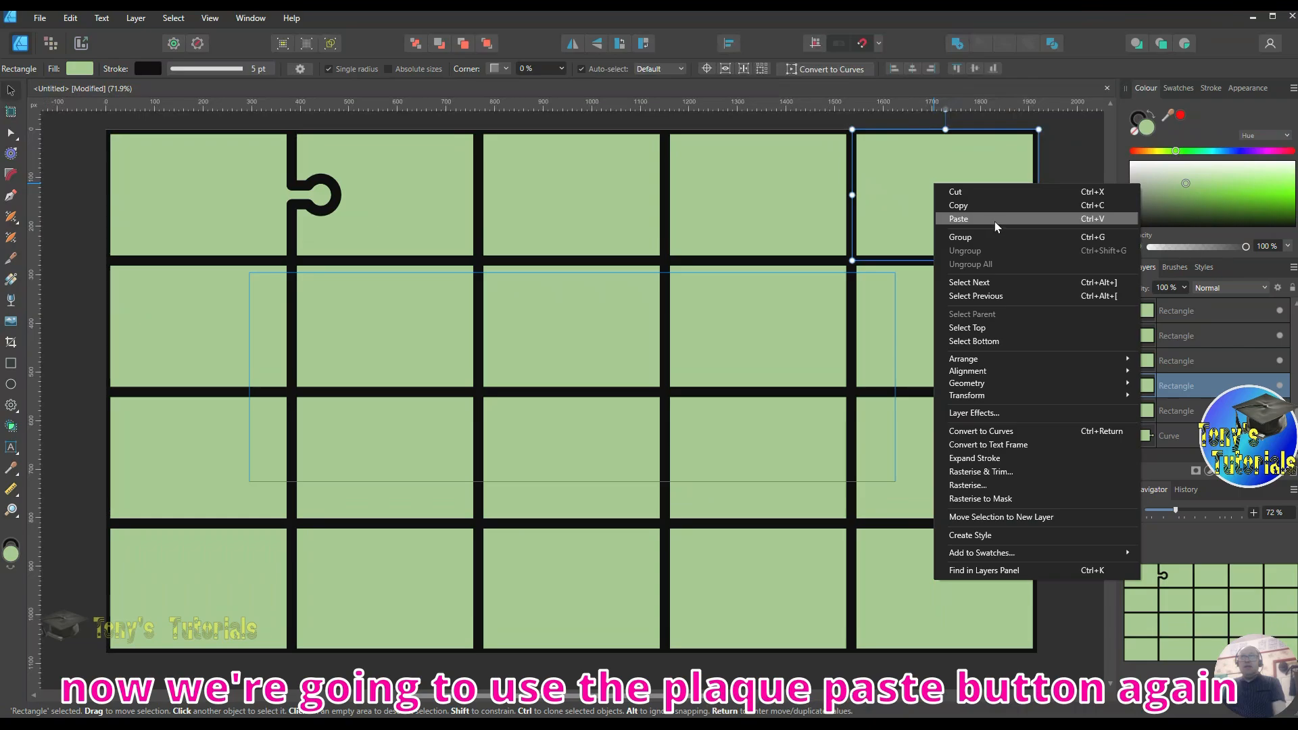
{"action": "left_click", "coordinate": [994, 219]}
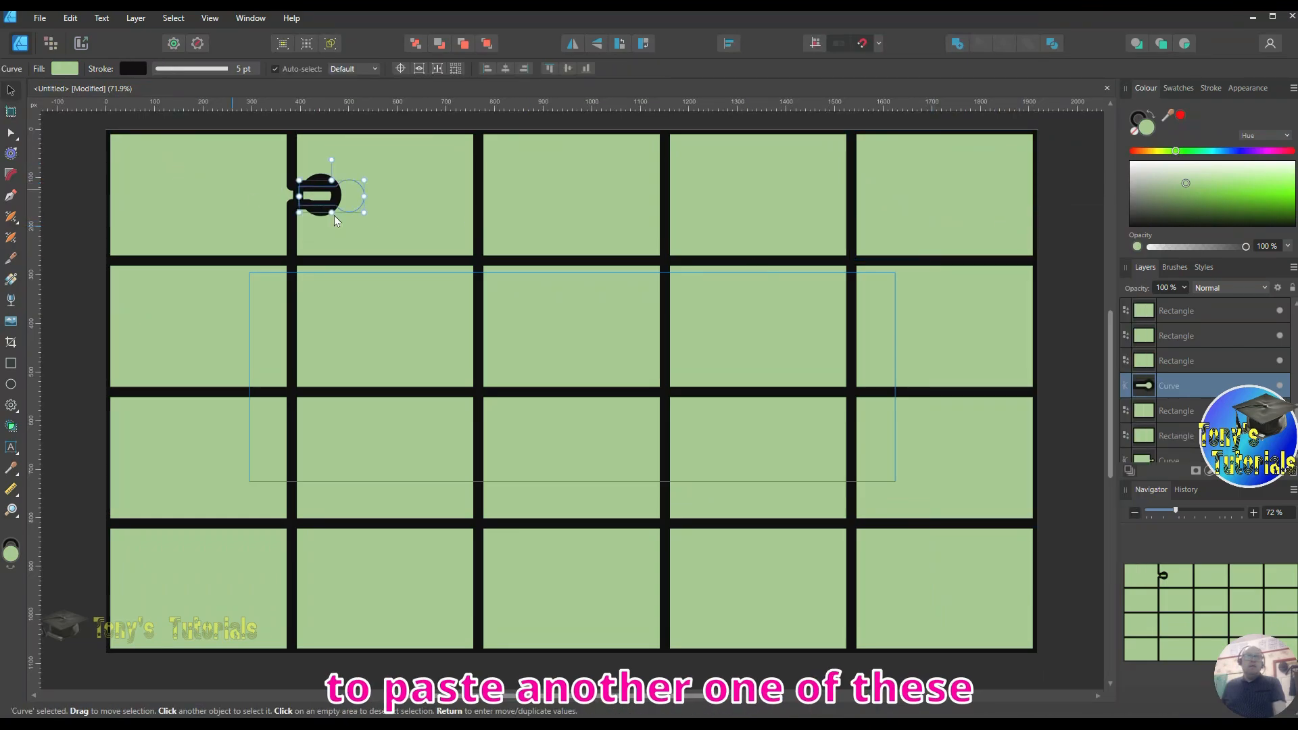
{"action": "left_click_drag", "start_coordinate": [349, 203], "coordinate": [505, 204]}
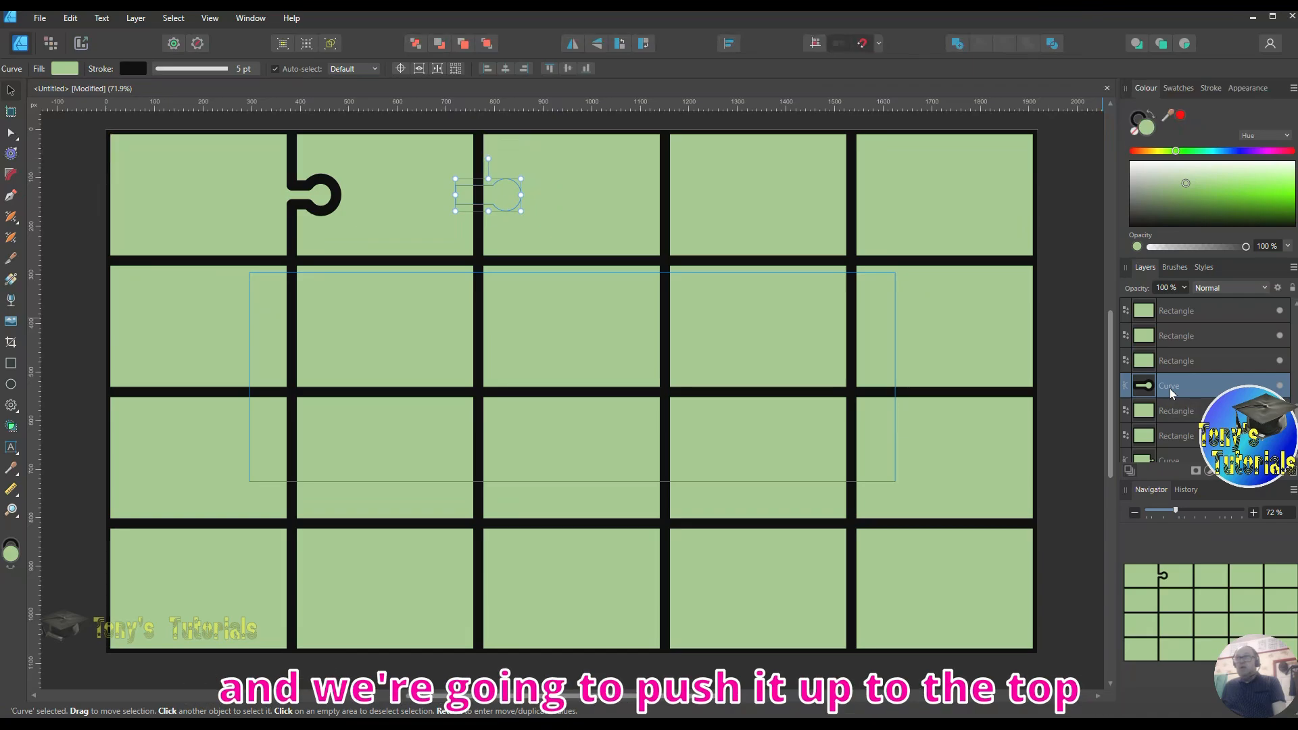
{"action": "left_click_drag", "start_coordinate": [1170, 388], "coordinate": [1184, 297]}
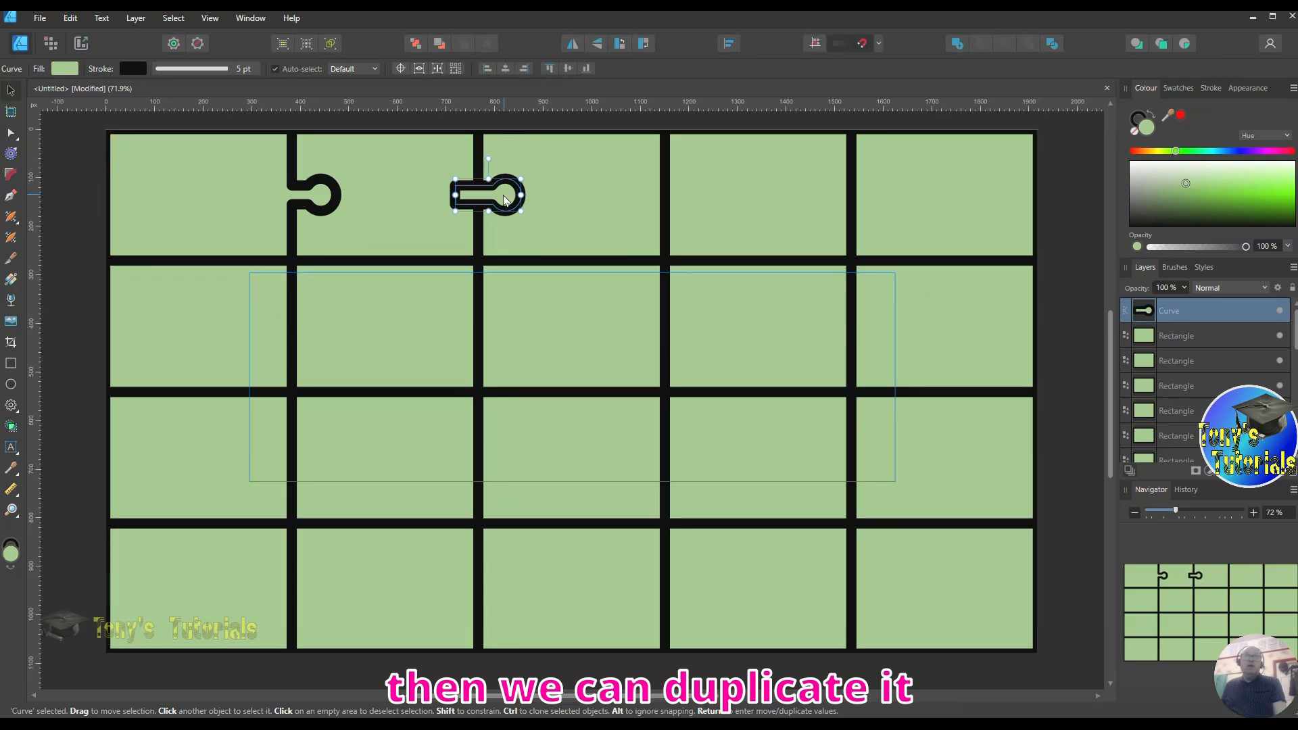
Duplicate this tab shape in place by copy and paste, and fill the duplicate with a light reddish orange.
{"action": "right_click", "coordinate": [507, 197]}
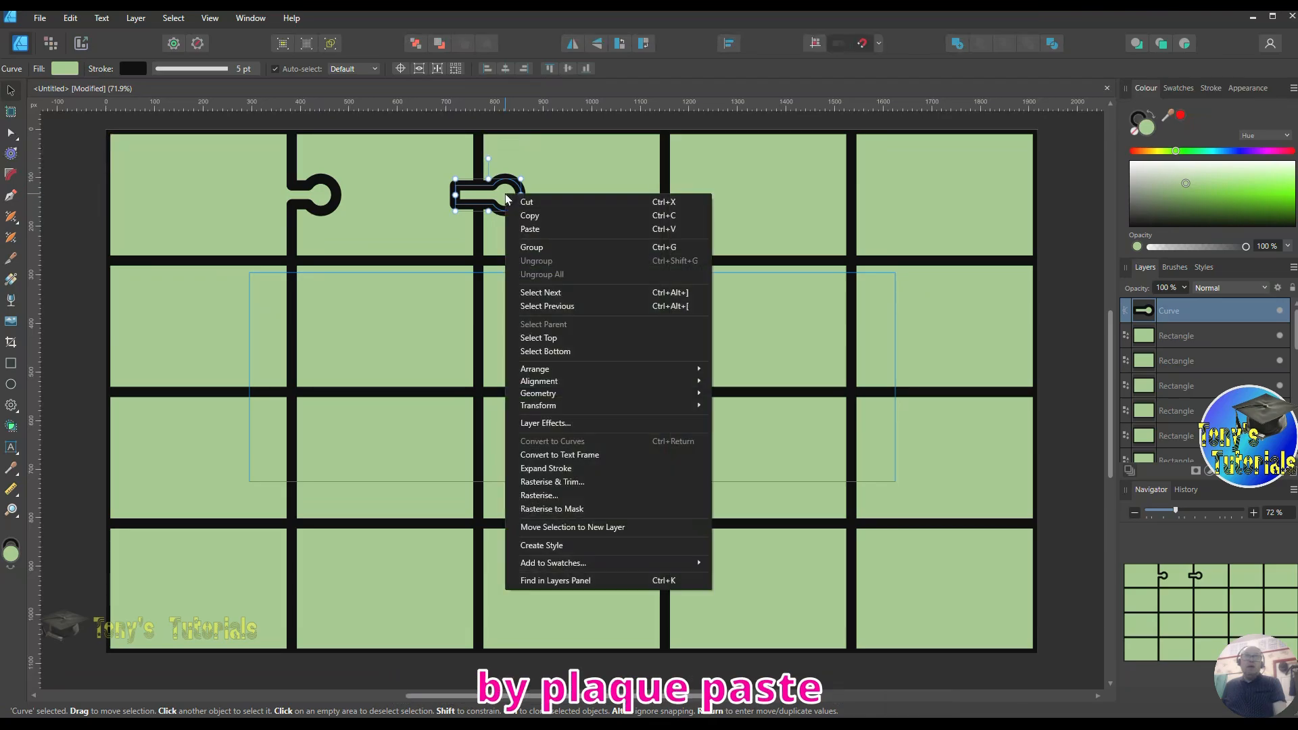
{"action": "left_click", "coordinate": [550, 217]}
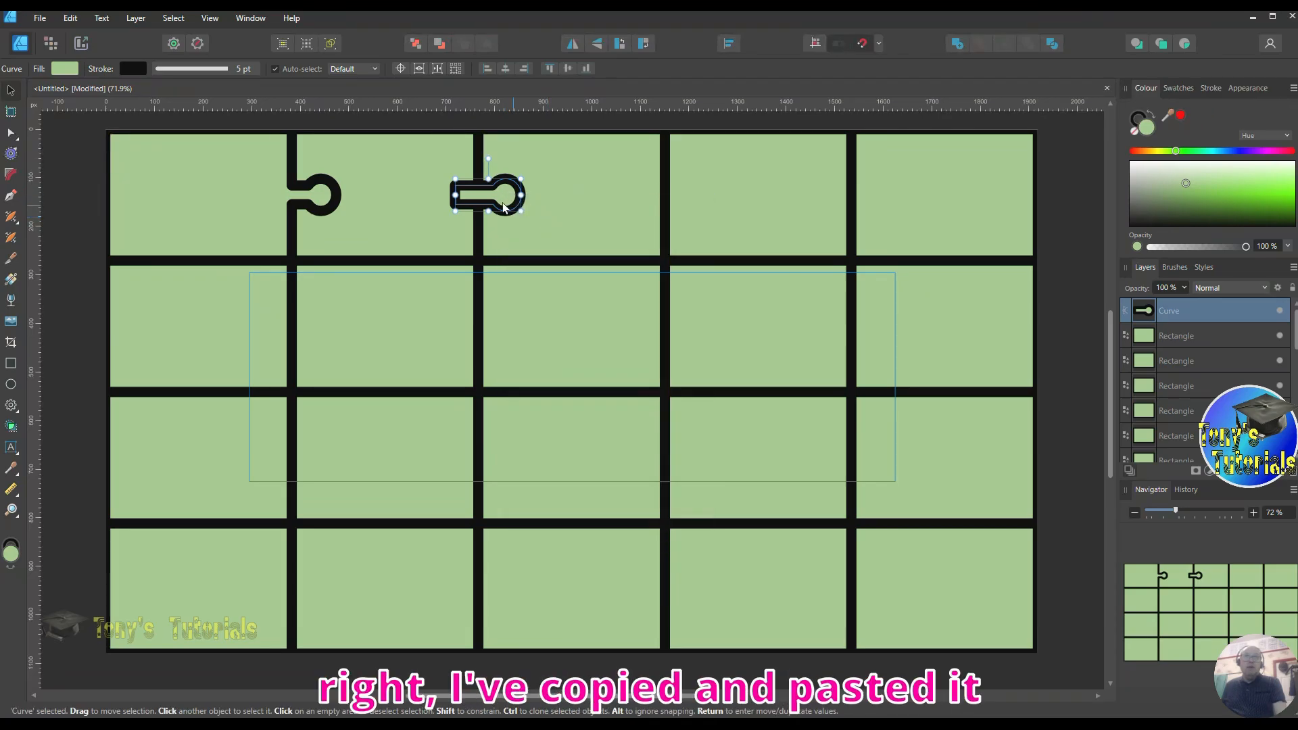
{"action": "right_click", "coordinate": [503, 204]}
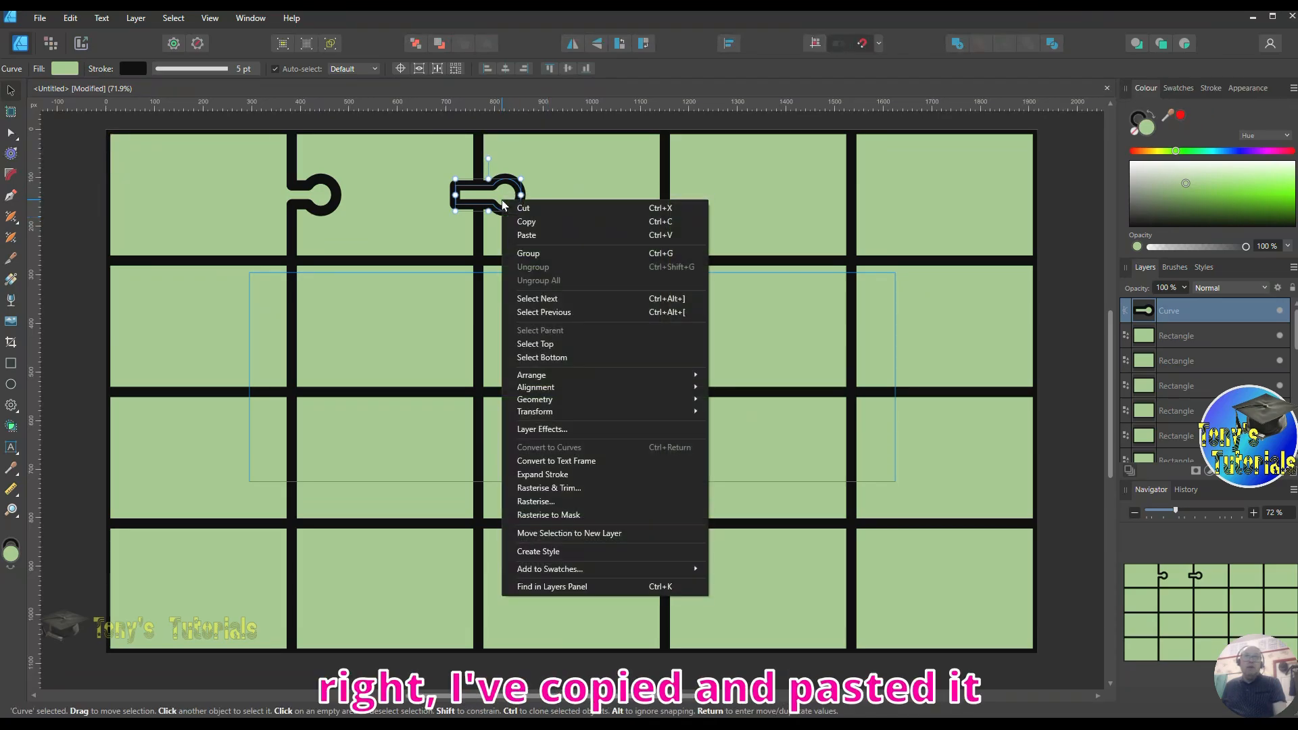
{"action": "left_click", "coordinate": [545, 237]}
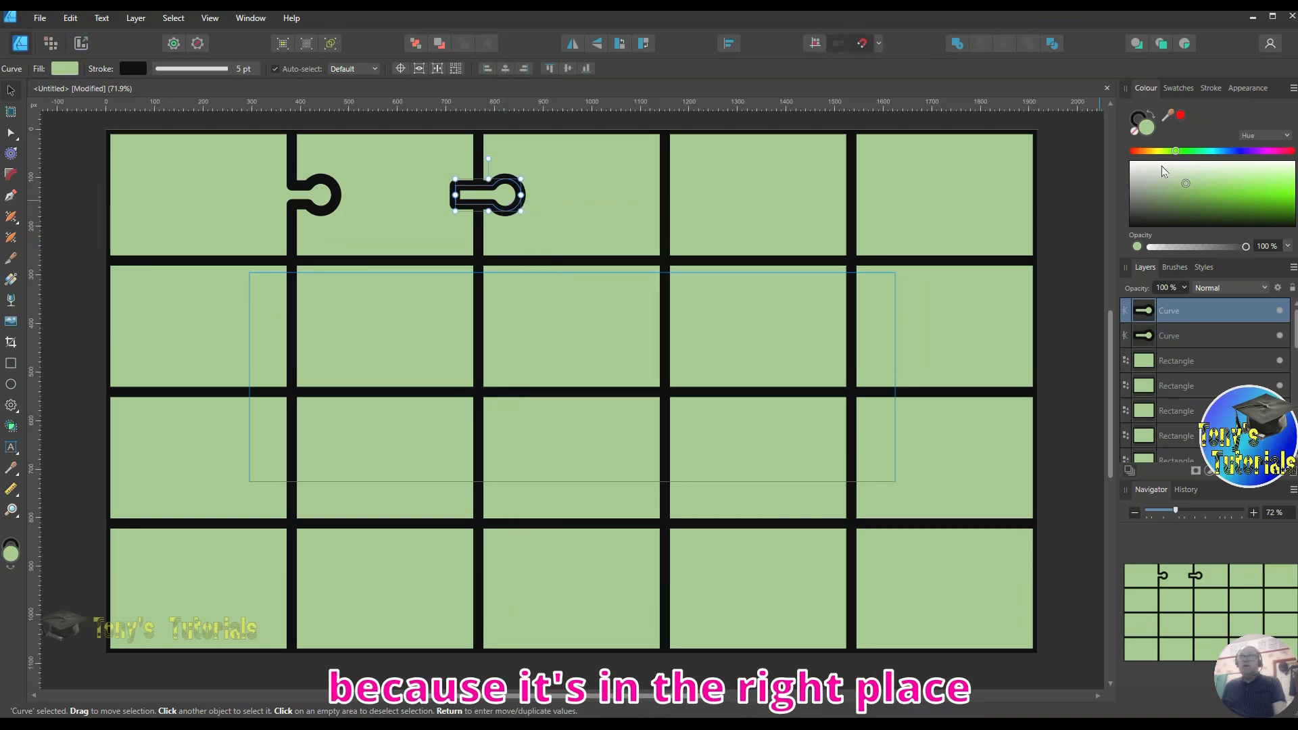
{"action": "left_click", "coordinate": [1139, 152]}
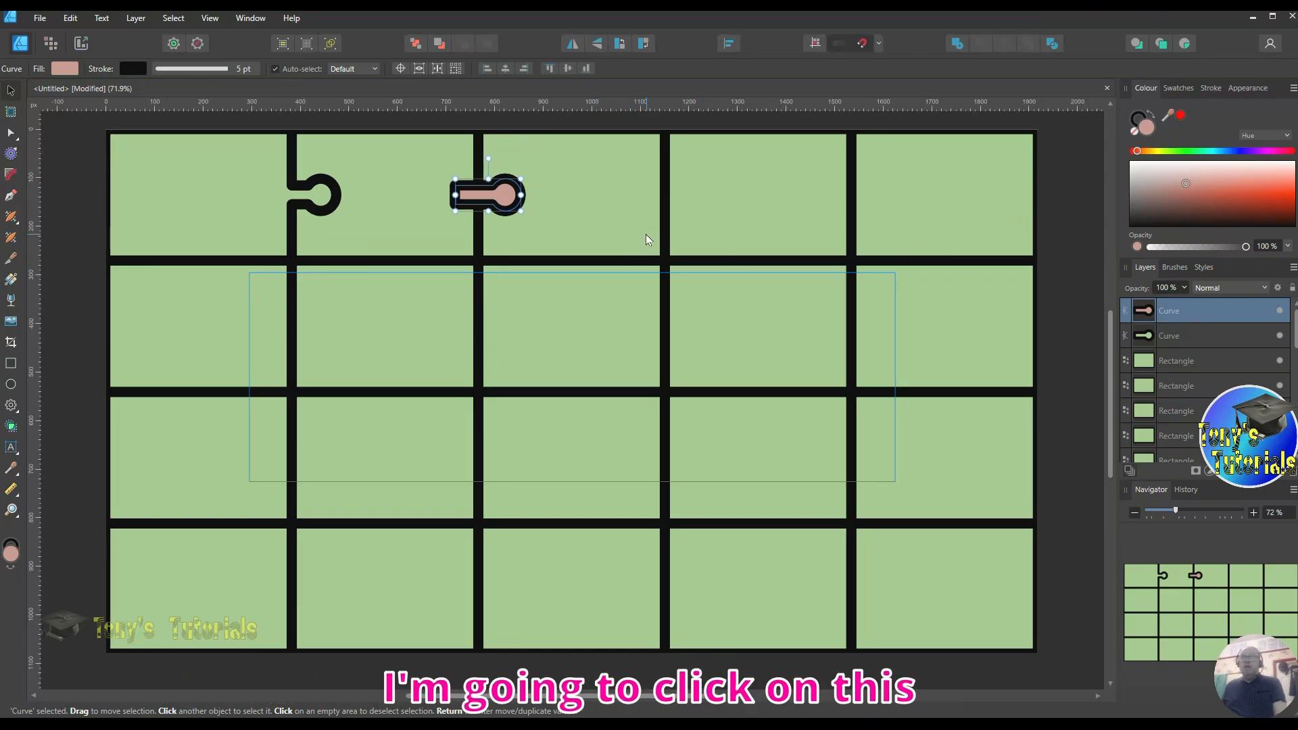
Subtract the reddish tab shape from the top row's third rectangle with the Boolean Subtract operation.
{"action": "left_click", "coordinate": [643, 177]}
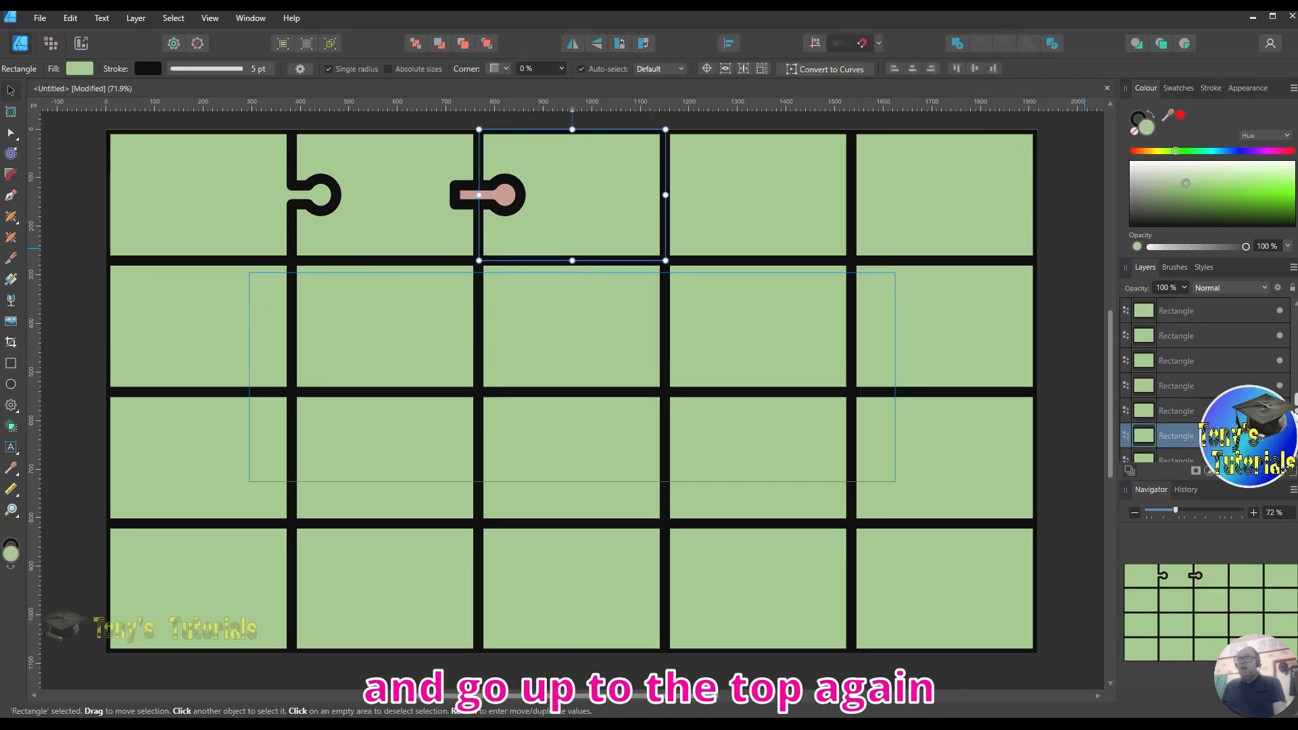
{"action": "left_click_drag", "start_coordinate": [1297, 412], "coordinate": [1293, 303]}
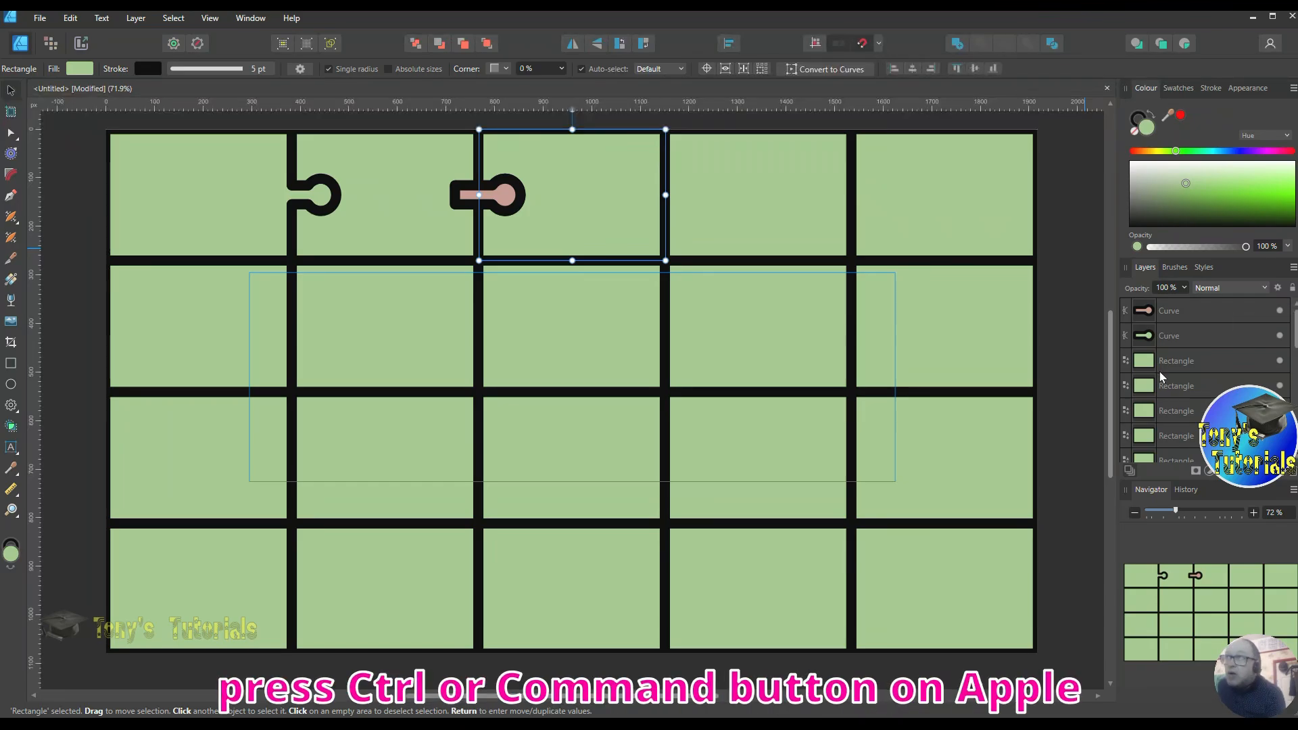
{"action": "left_click", "coordinate": [1148, 313], "text": "ctrl"}
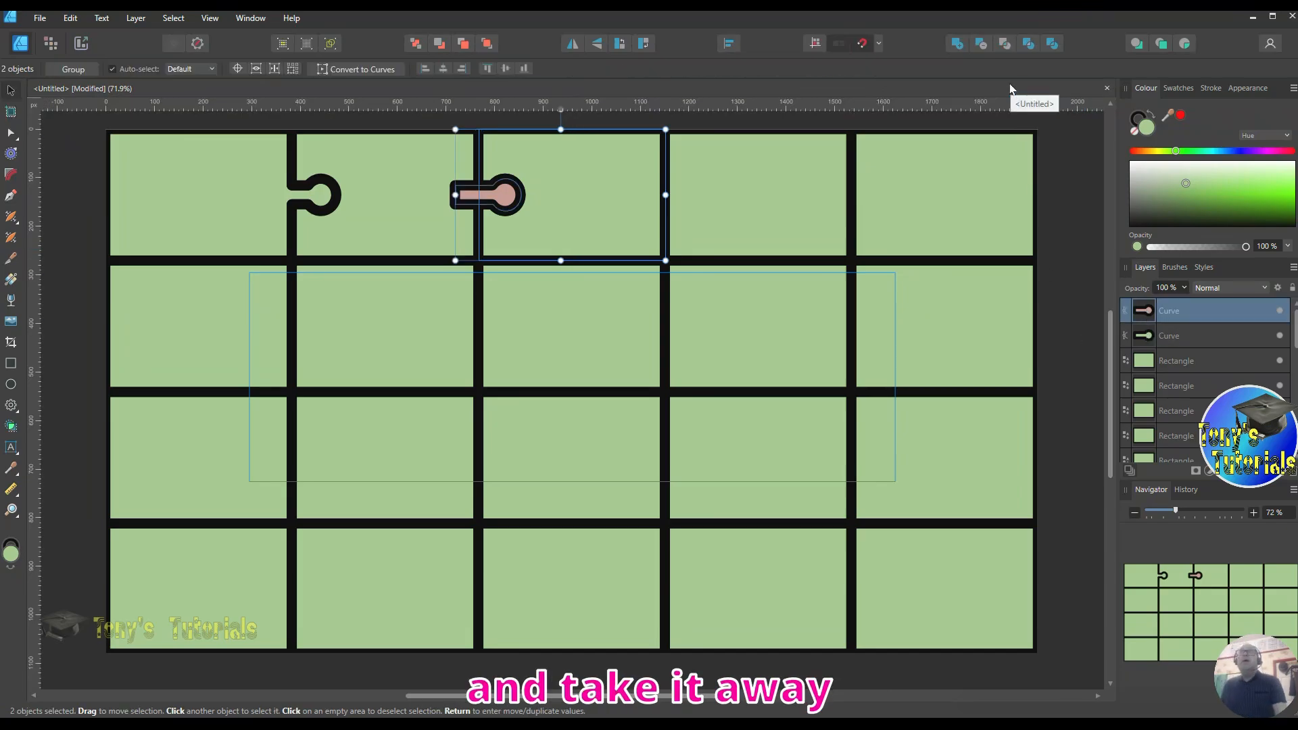
{"action": "left_click", "coordinate": [981, 44]}
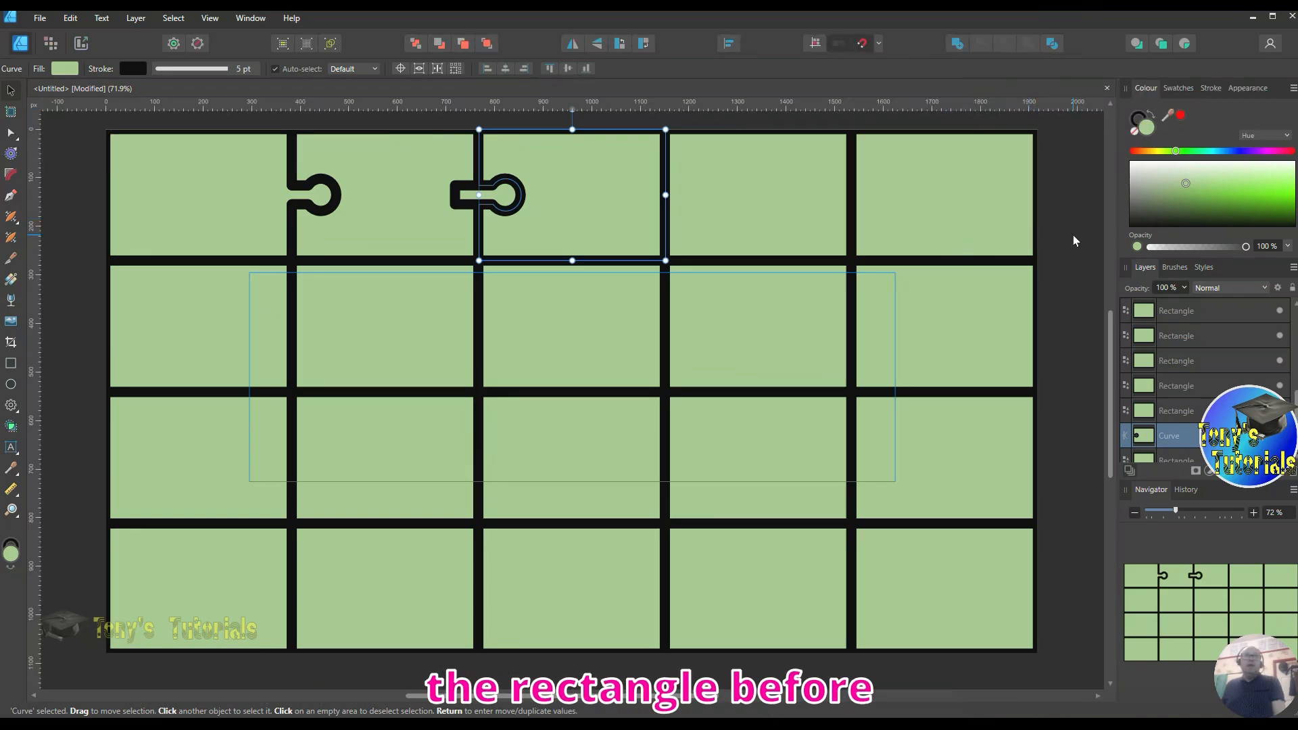
Merge the remaining green tab shape with the top row's second piece using Boolean Add.
{"action": "left_click", "coordinate": [404, 160]}
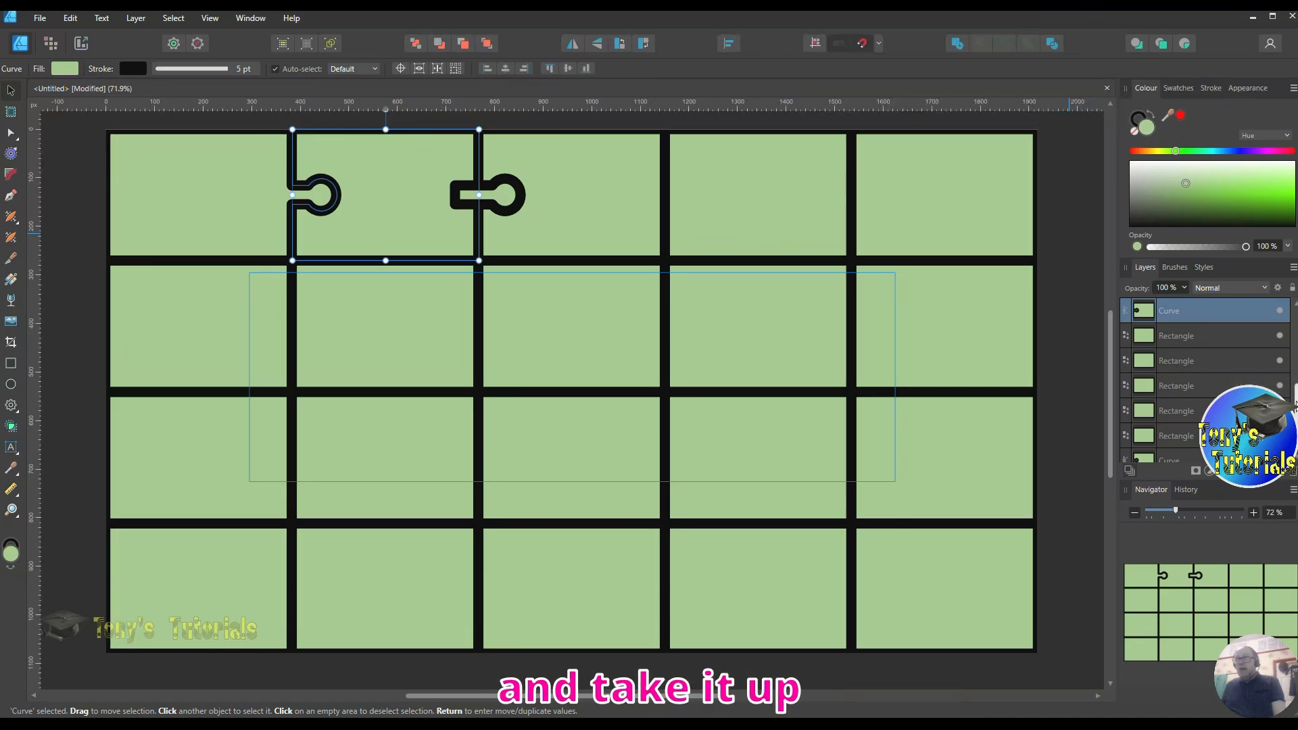
{"action": "left_click_drag", "start_coordinate": [1296, 406], "coordinate": [1296, 322]}
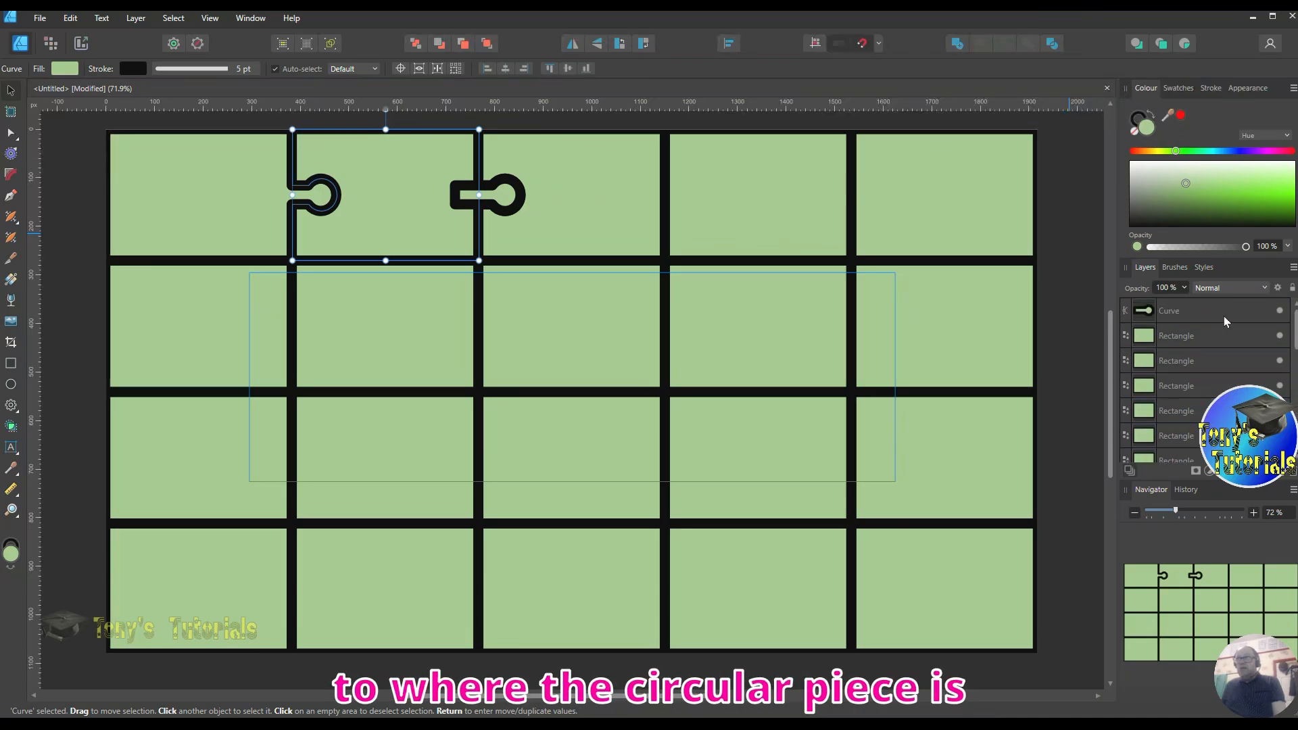
{"action": "left_click", "coordinate": [1147, 309], "text": "ctrl"}
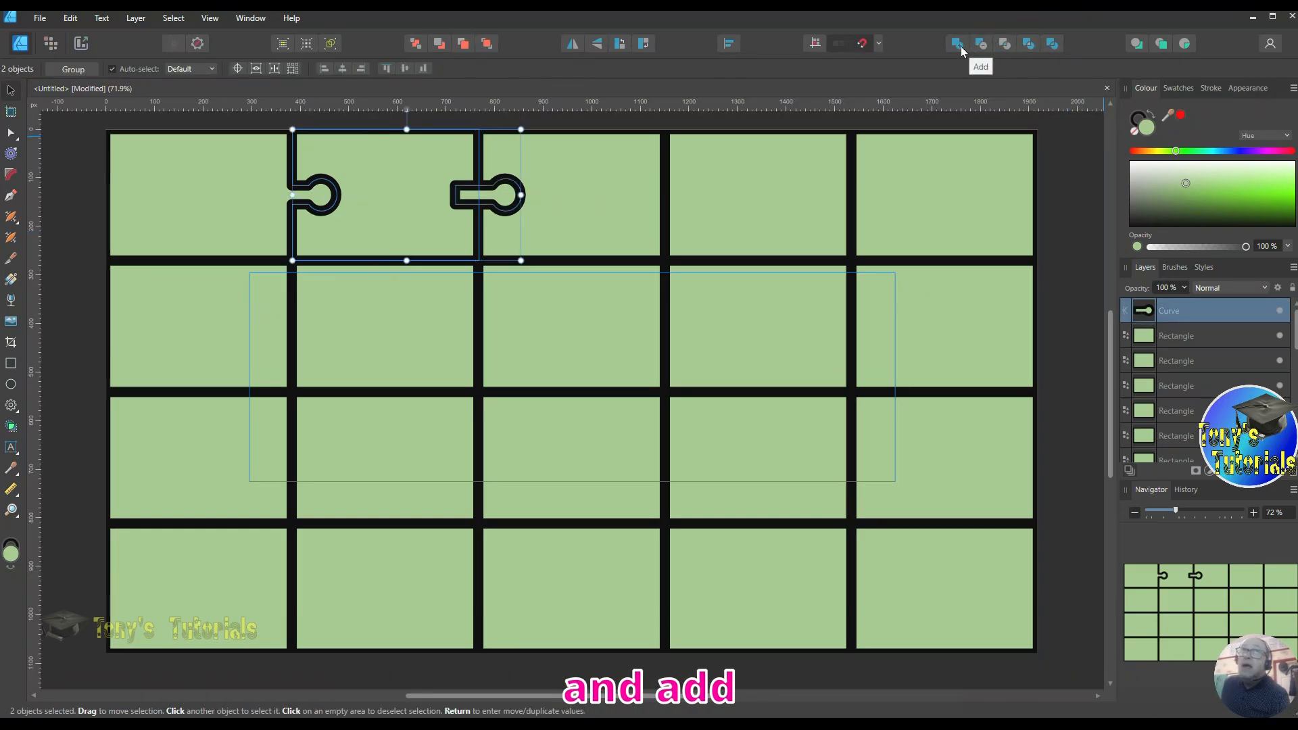
{"action": "left_click", "coordinate": [979, 45]}
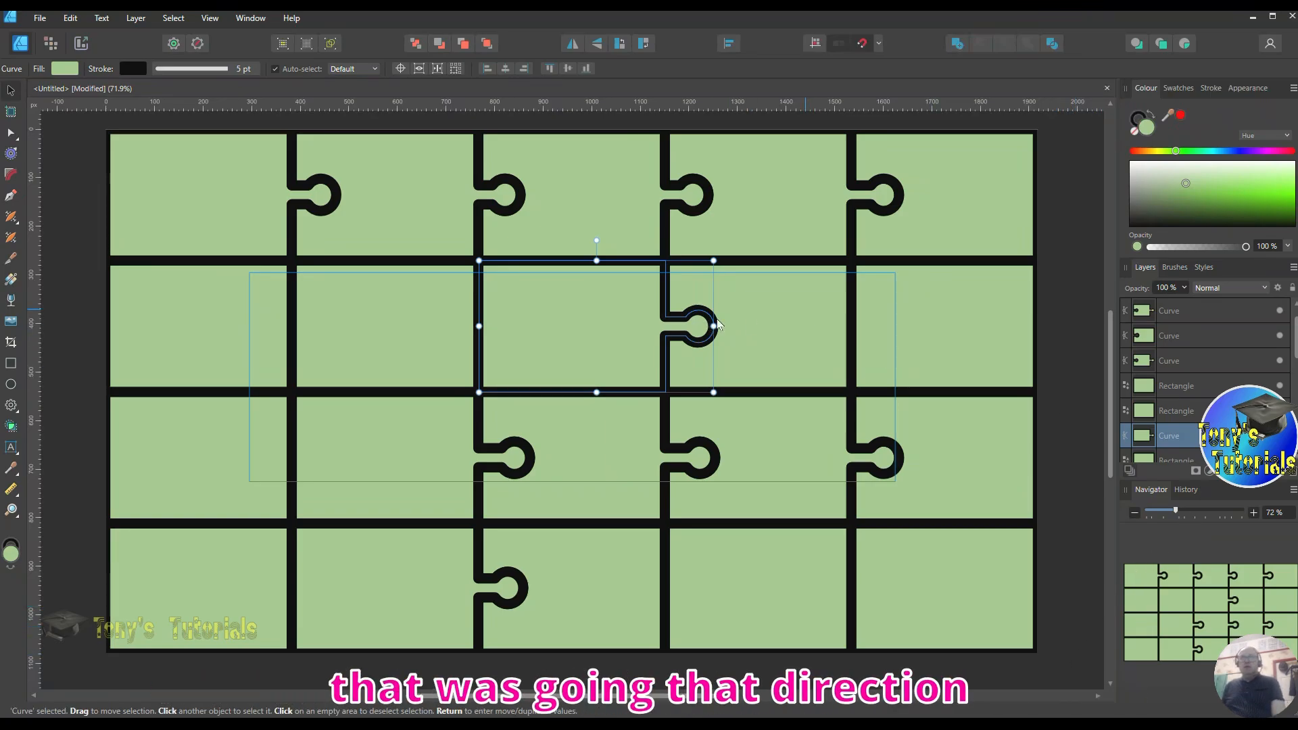
Paste a tab shape, flipped horizontally so its head points left, across the border between the second row's fourth and fifth cells.
{"action": "left_click", "coordinate": [955, 341]}
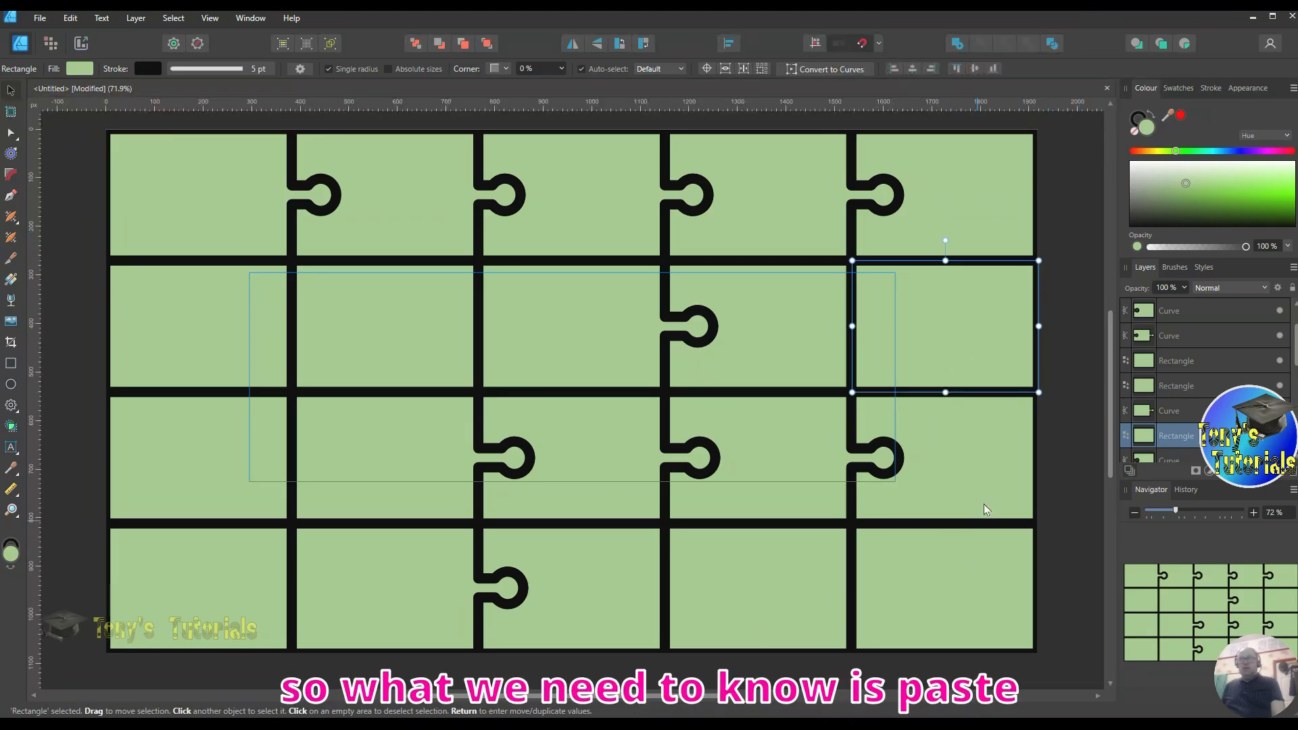
{"action": "right_click", "coordinate": [1000, 473]}
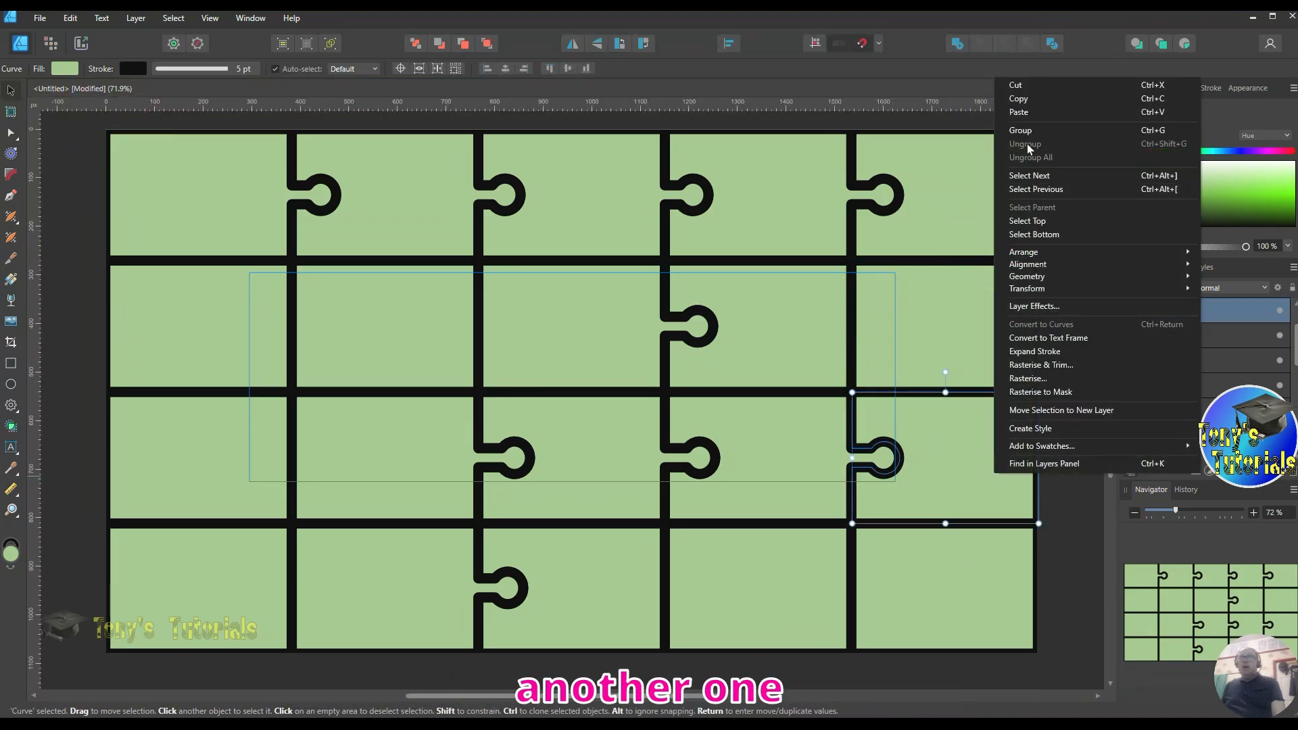
{"action": "left_click", "coordinate": [1021, 112]}
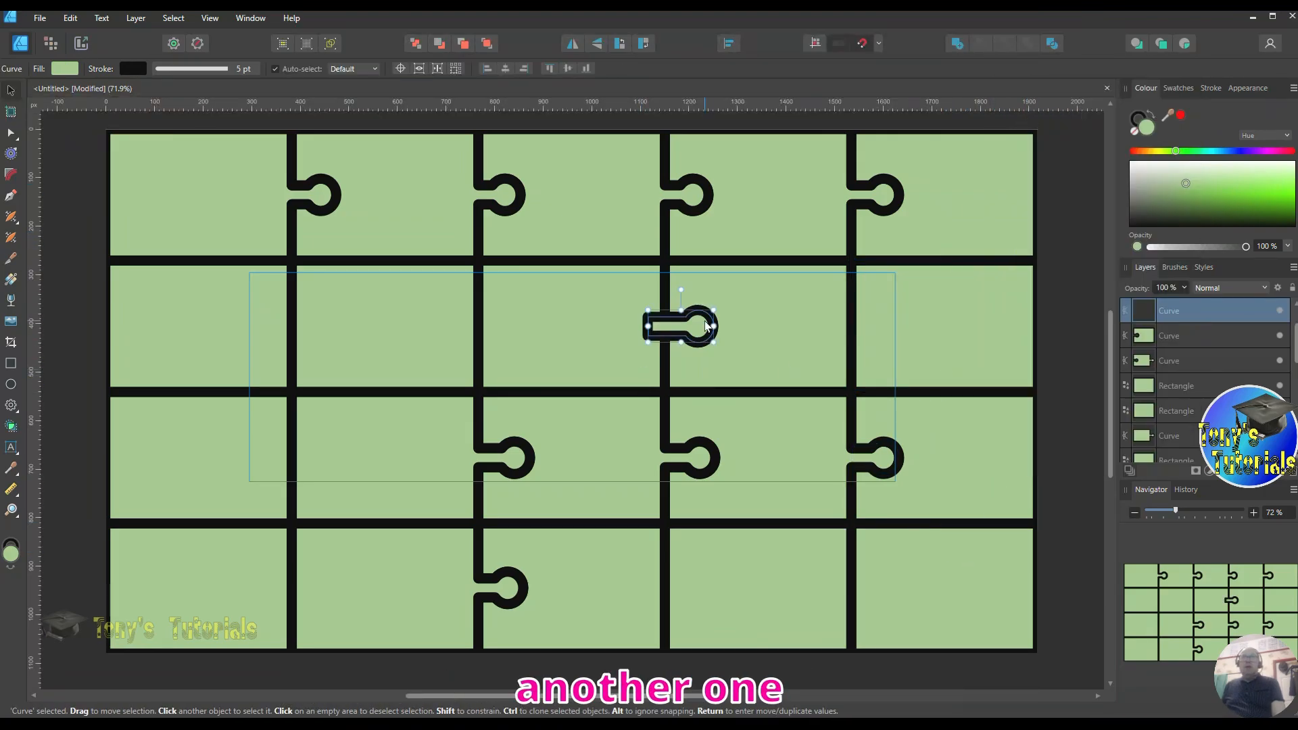
{"action": "left_click_drag", "start_coordinate": [694, 334], "coordinate": [626, 334]}
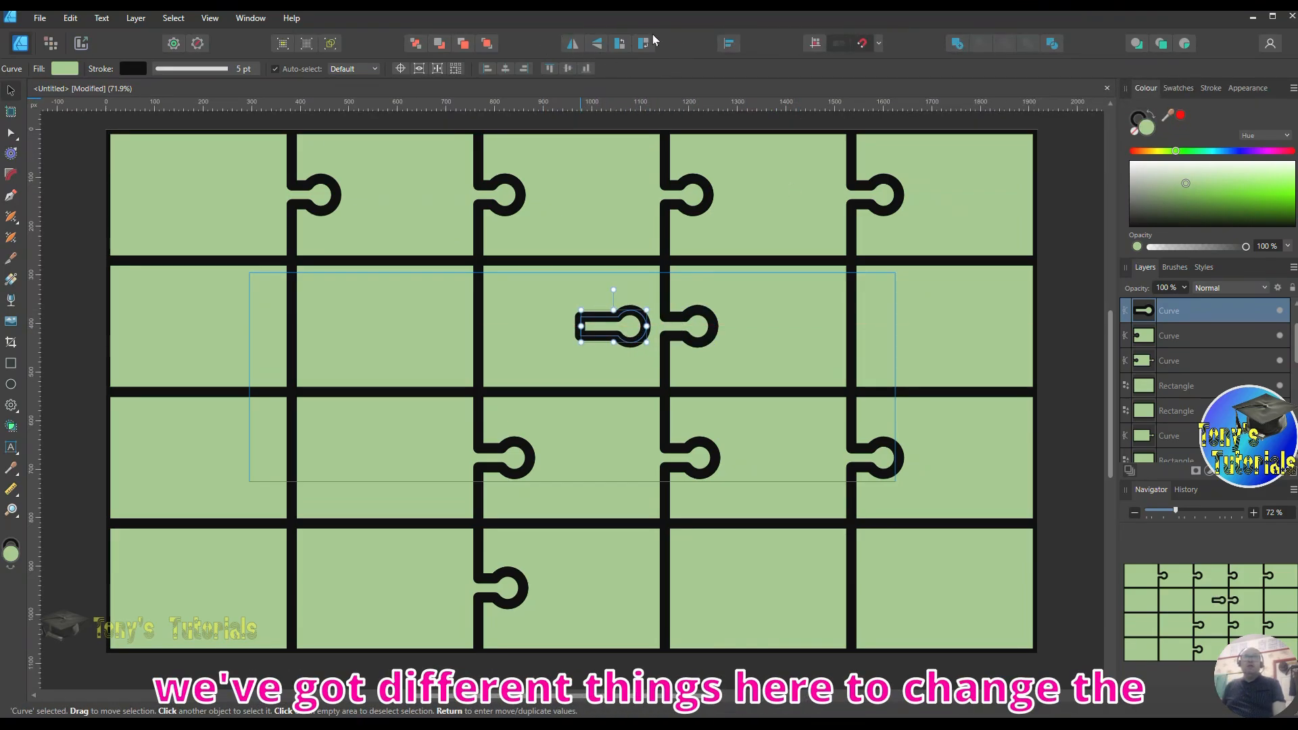
{"action": "left_click", "coordinate": [572, 48]}
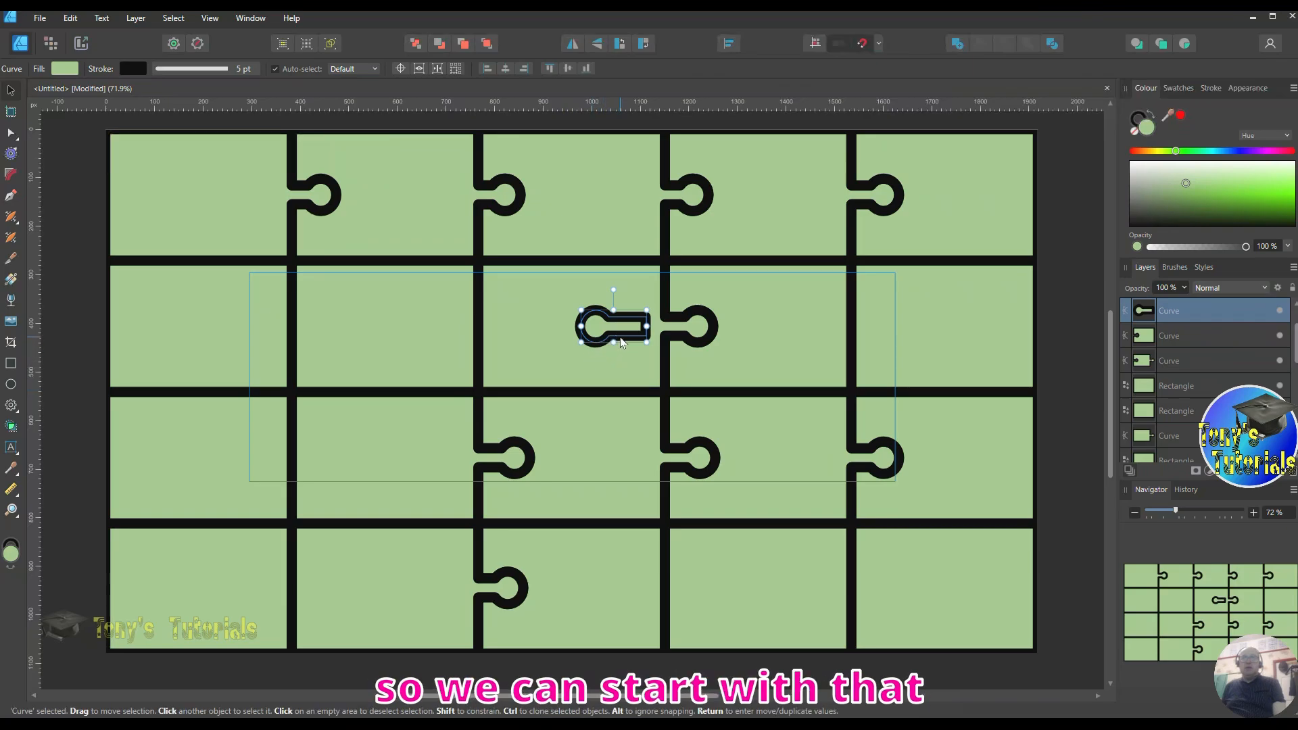
{"action": "left_click_drag", "start_coordinate": [611, 329], "coordinate": [837, 332]}
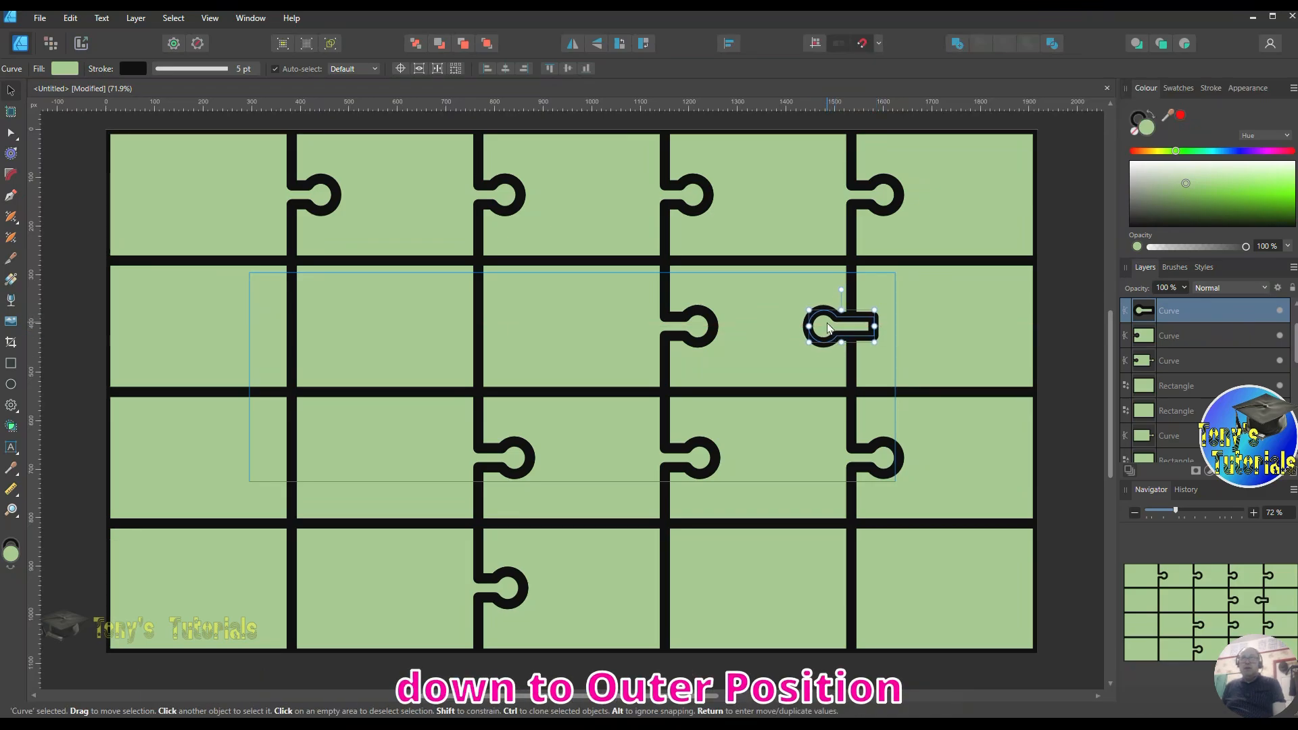
Copy the flipped tab shape and paste a duplicate directly on top of it.
{"action": "right_click", "coordinate": [831, 328]}
{"action": "left_click", "coordinate": [860, 340]}
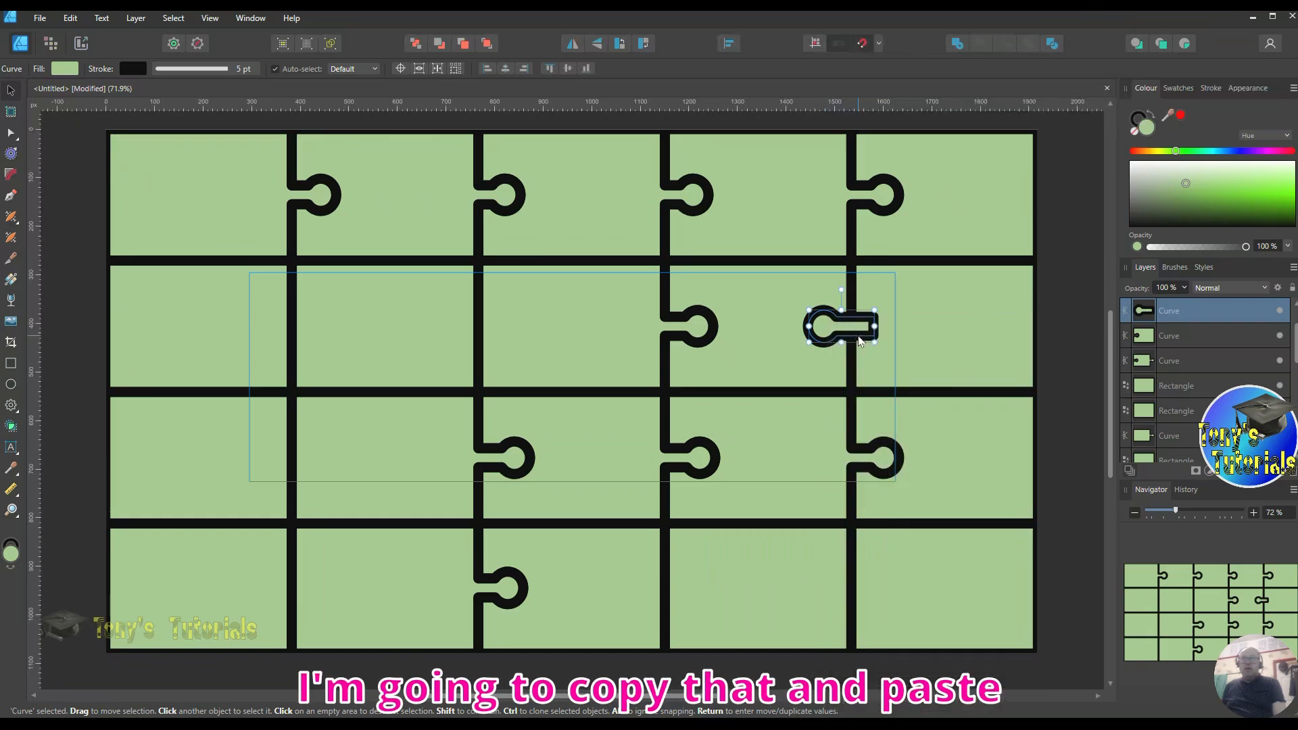
{"action": "right_click", "coordinate": [861, 342]}
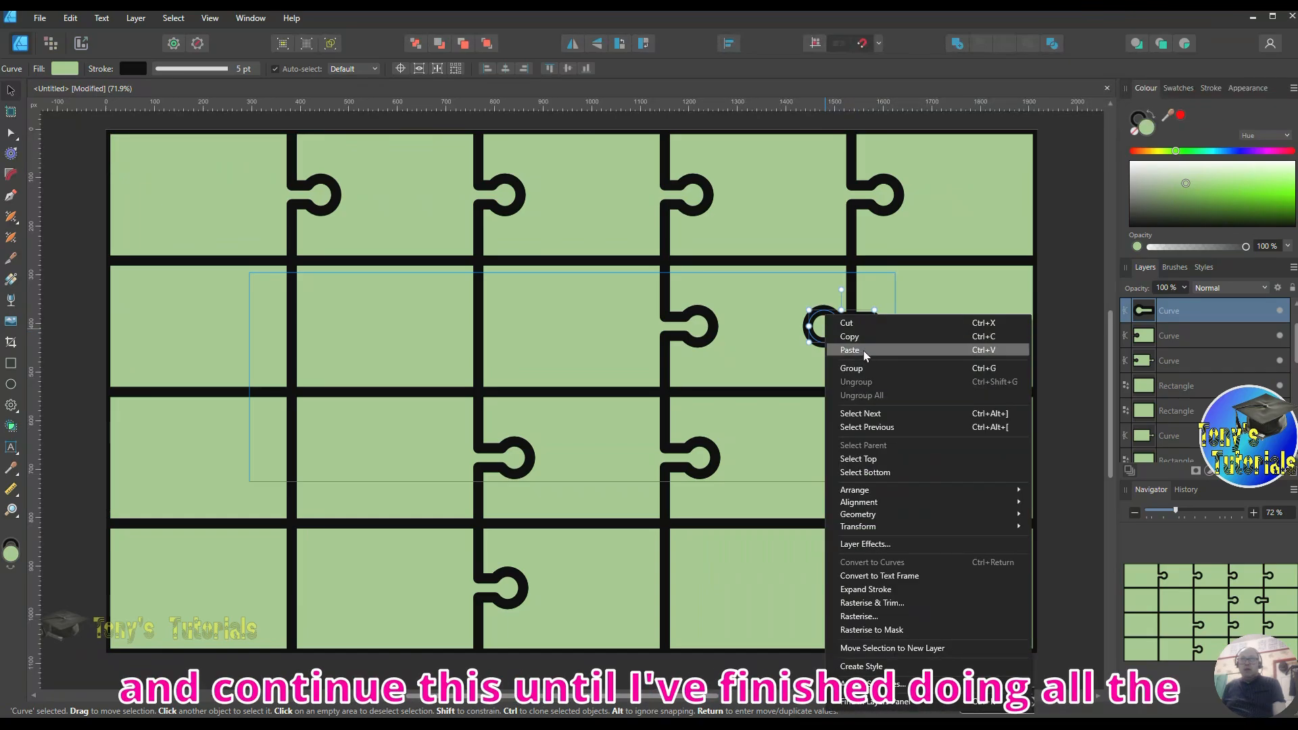
{"action": "left_click", "coordinate": [864, 351]}
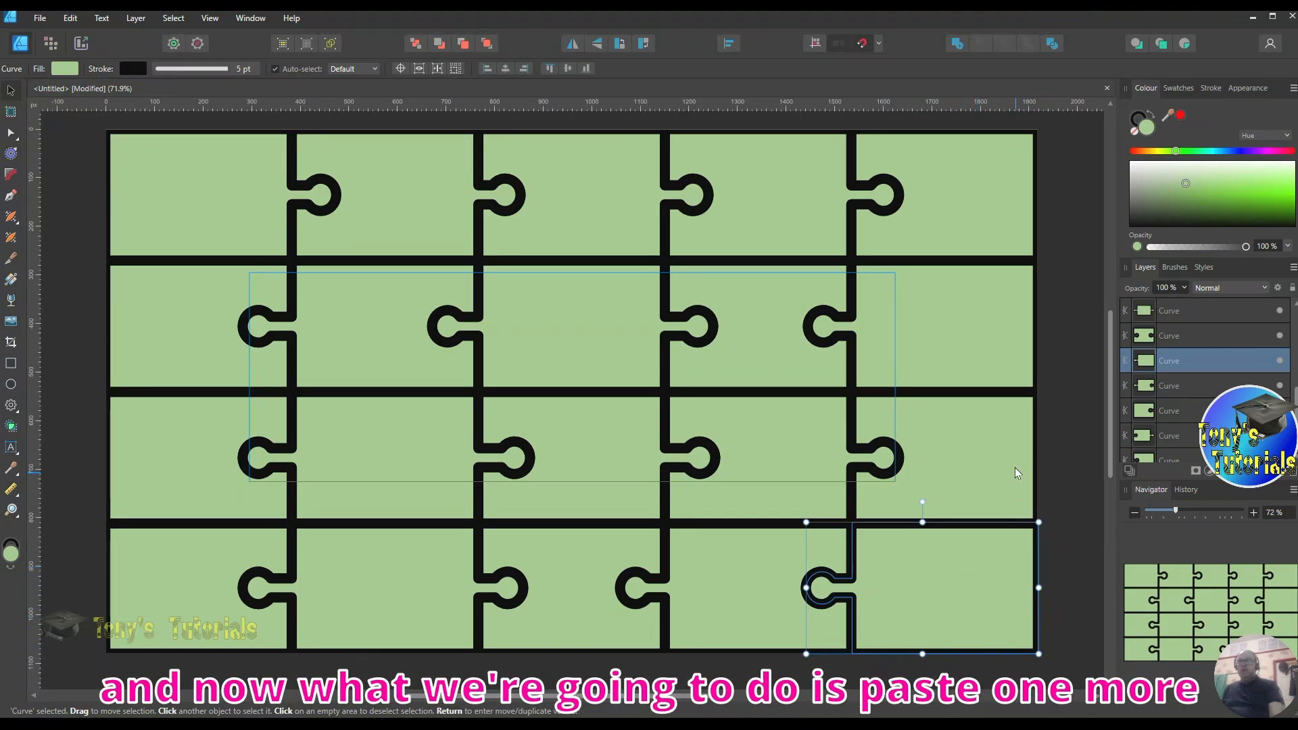
Paste a tab shape, rotated 90 degrees clockwise, across the border between the third and fourth rows in the last column.
{"action": "right_click", "coordinate": [989, 442]}
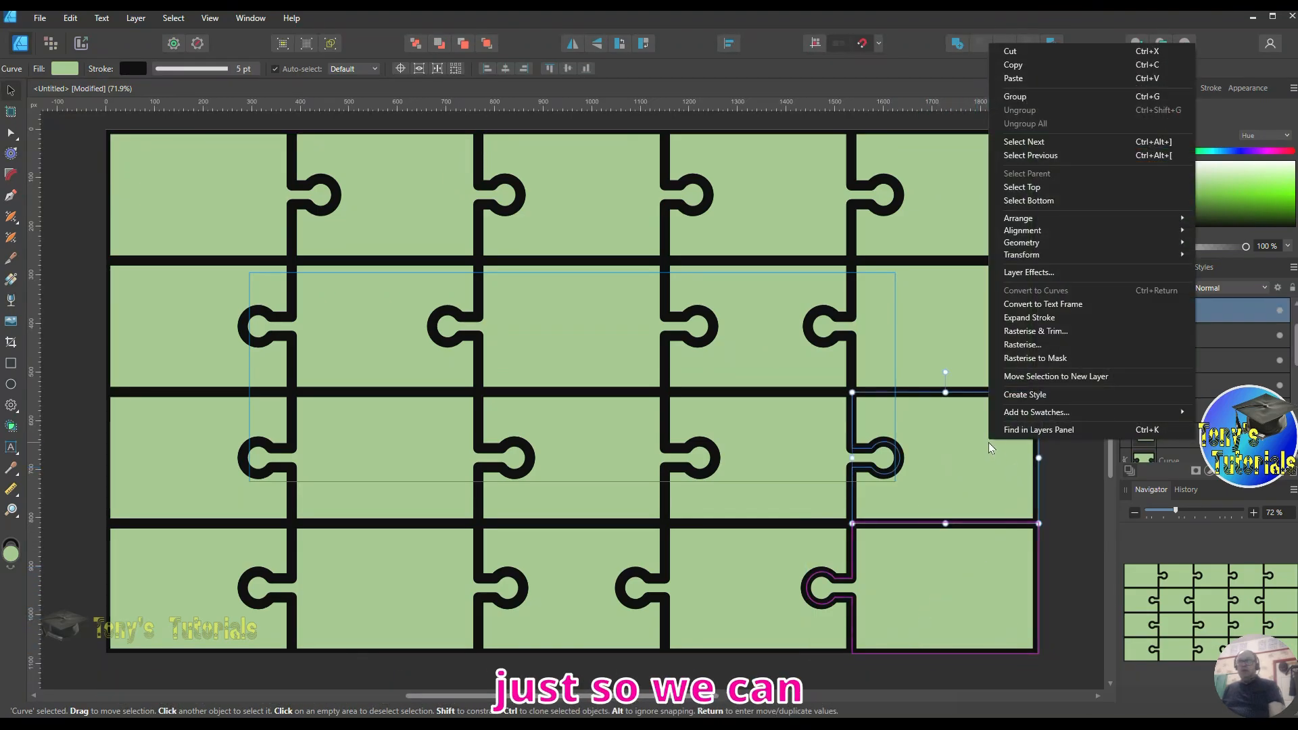
{"action": "left_click", "coordinate": [1034, 78]}
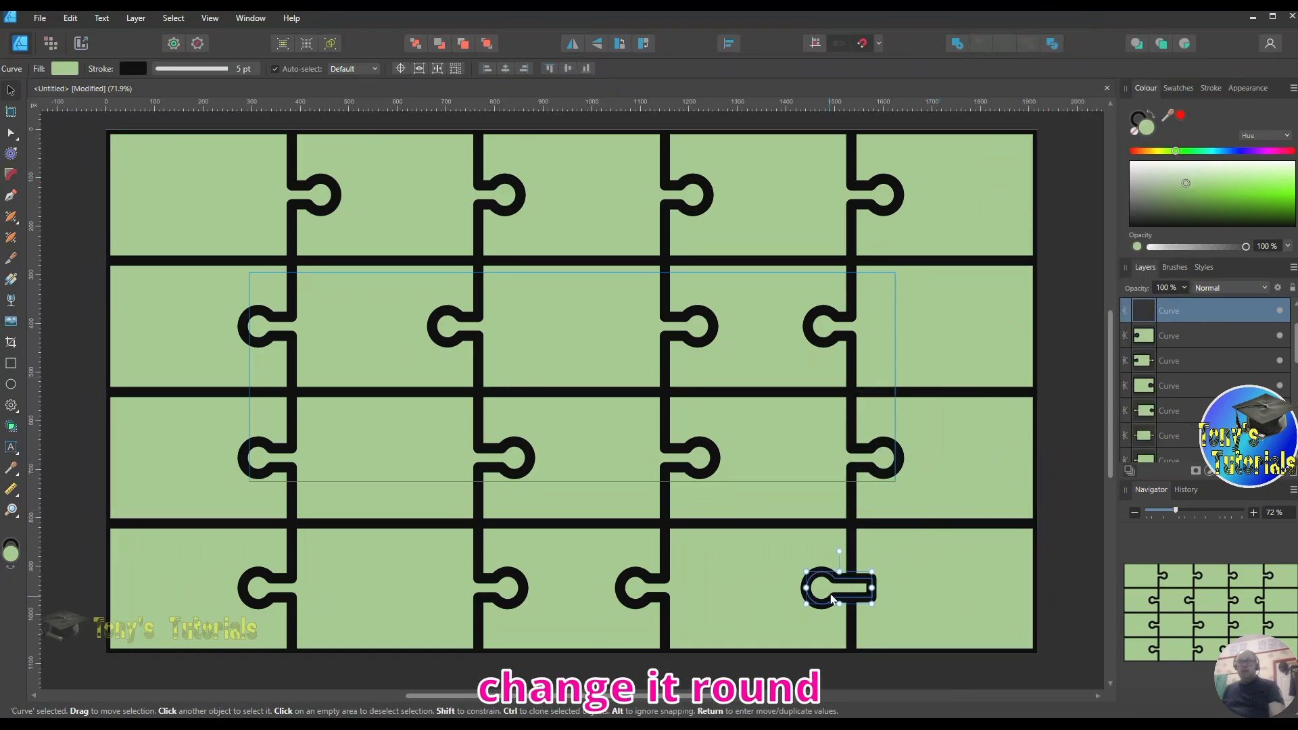
{"action": "left_click_drag", "start_coordinate": [843, 593], "coordinate": [946, 594]}
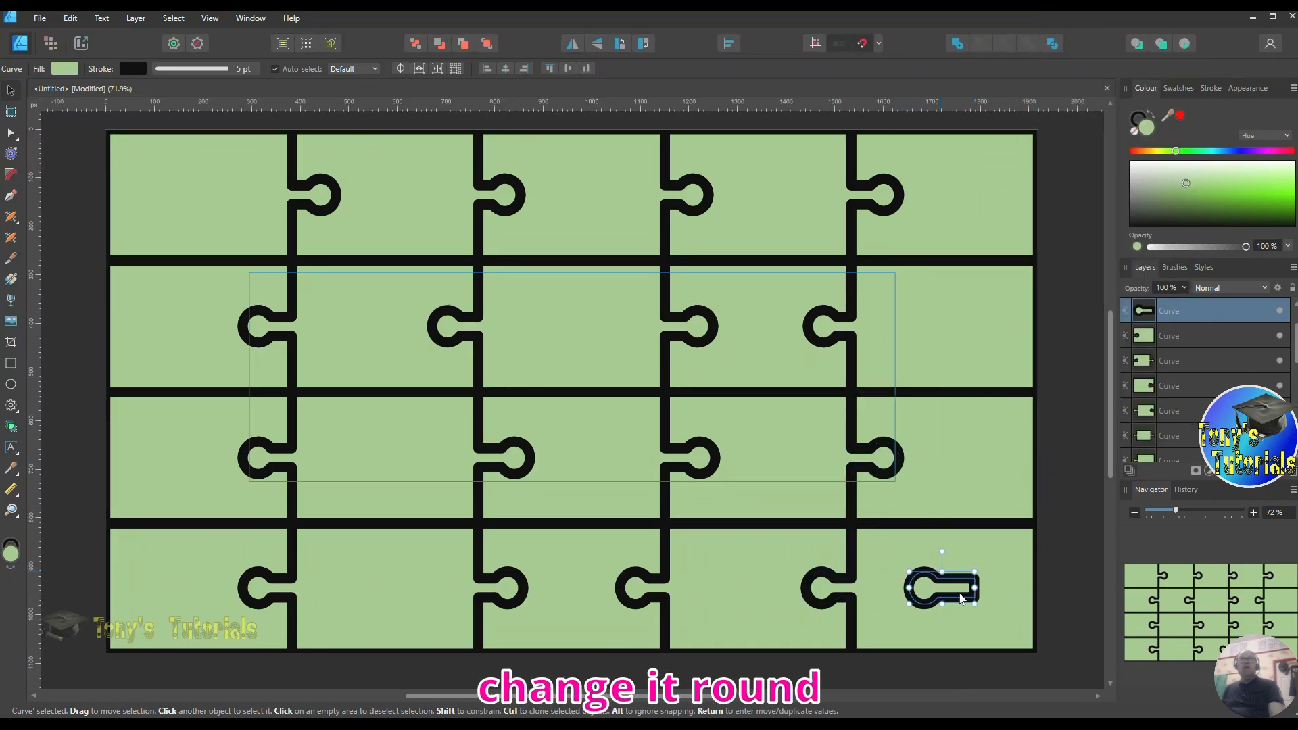
{"action": "left_click", "coordinate": [643, 45]}
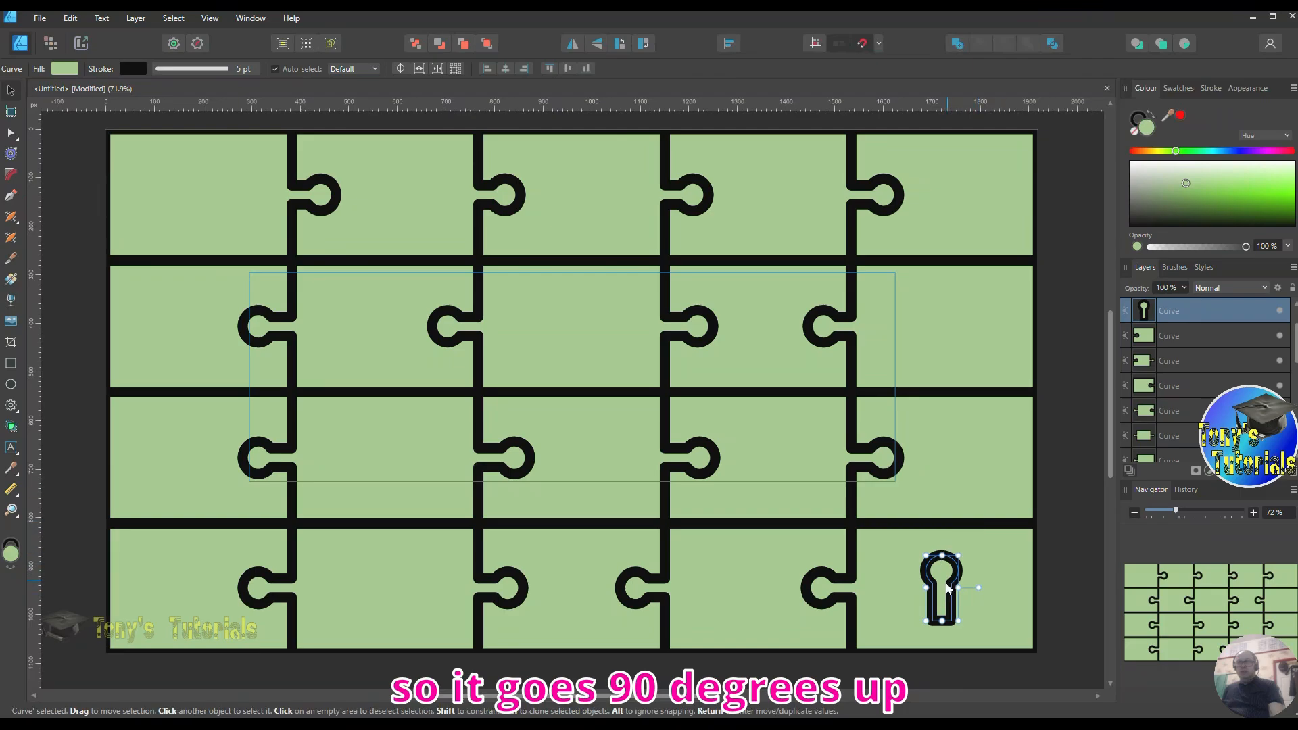
{"action": "left_click_drag", "start_coordinate": [938, 594], "coordinate": [948, 507]}
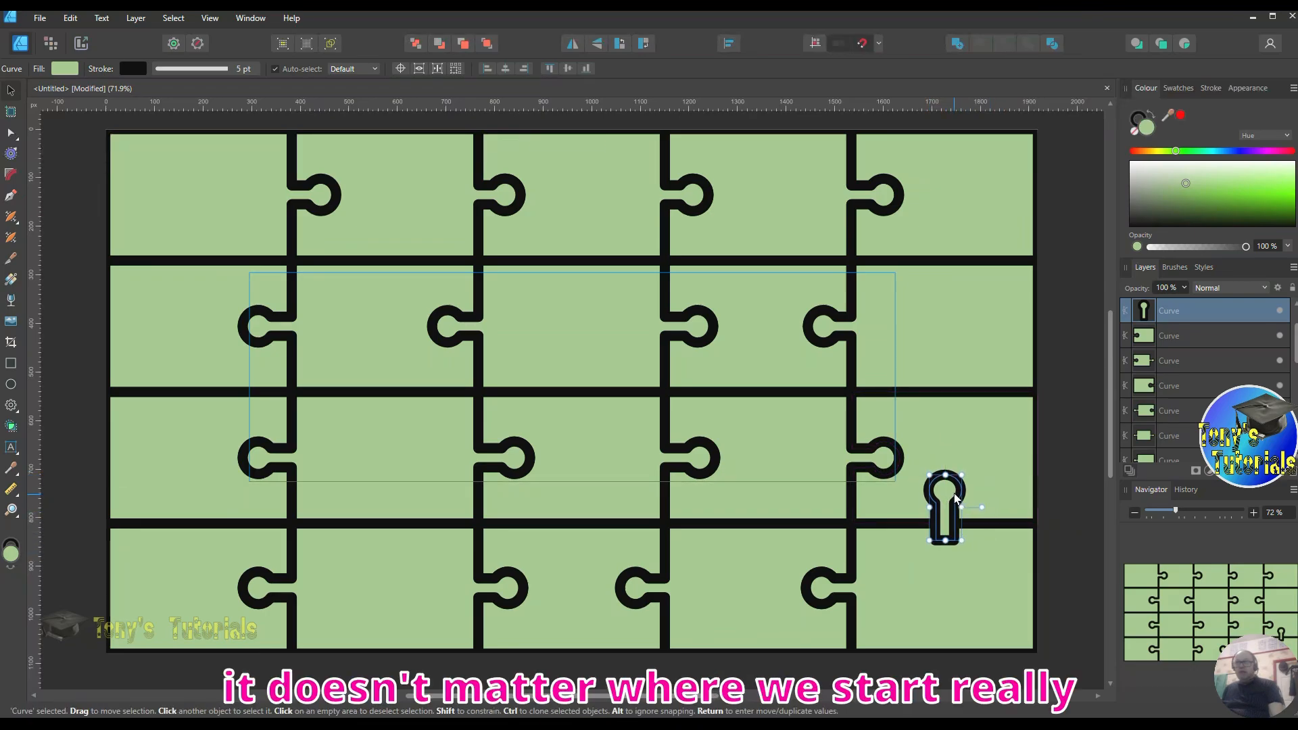
{"action": "left_click_drag", "start_coordinate": [955, 498], "coordinate": [955, 504]}
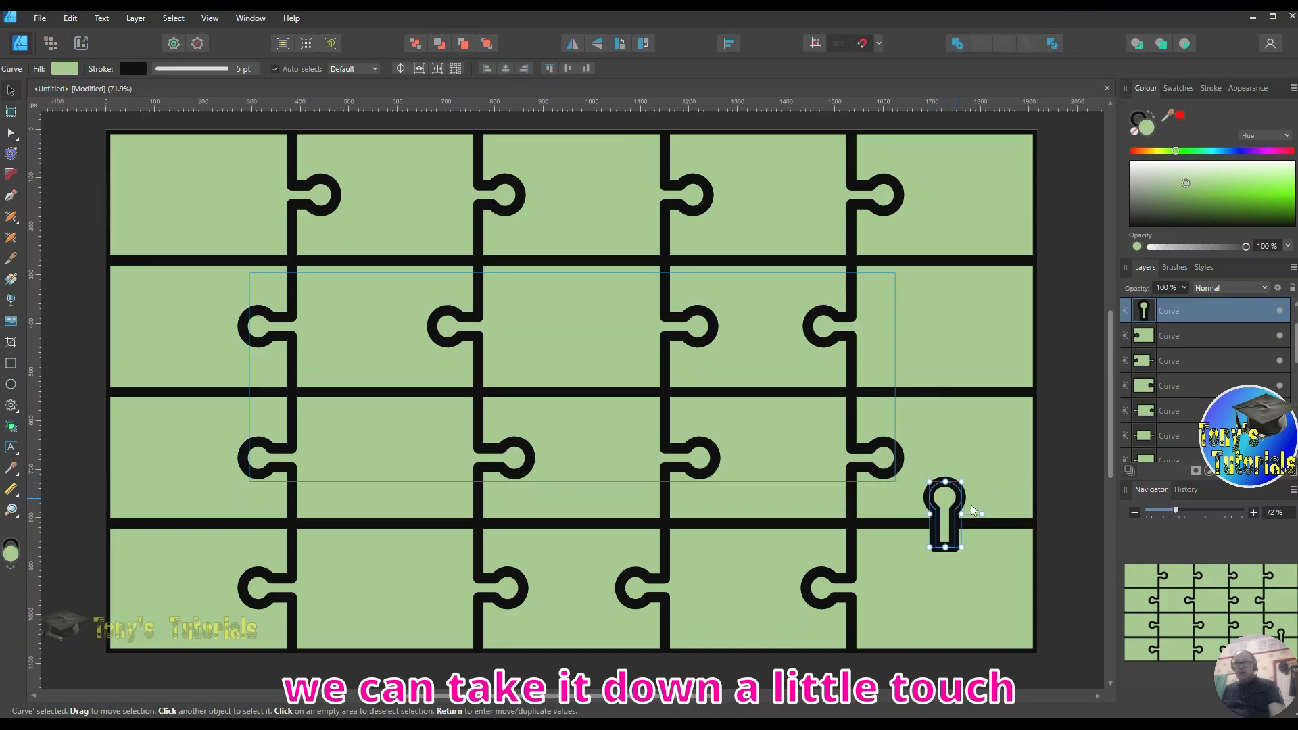
Copy the vertical tab shape in the last column, paste a duplicate directly on top, and shift its fill hue to red.
{"action": "right_click", "coordinate": [951, 506]}
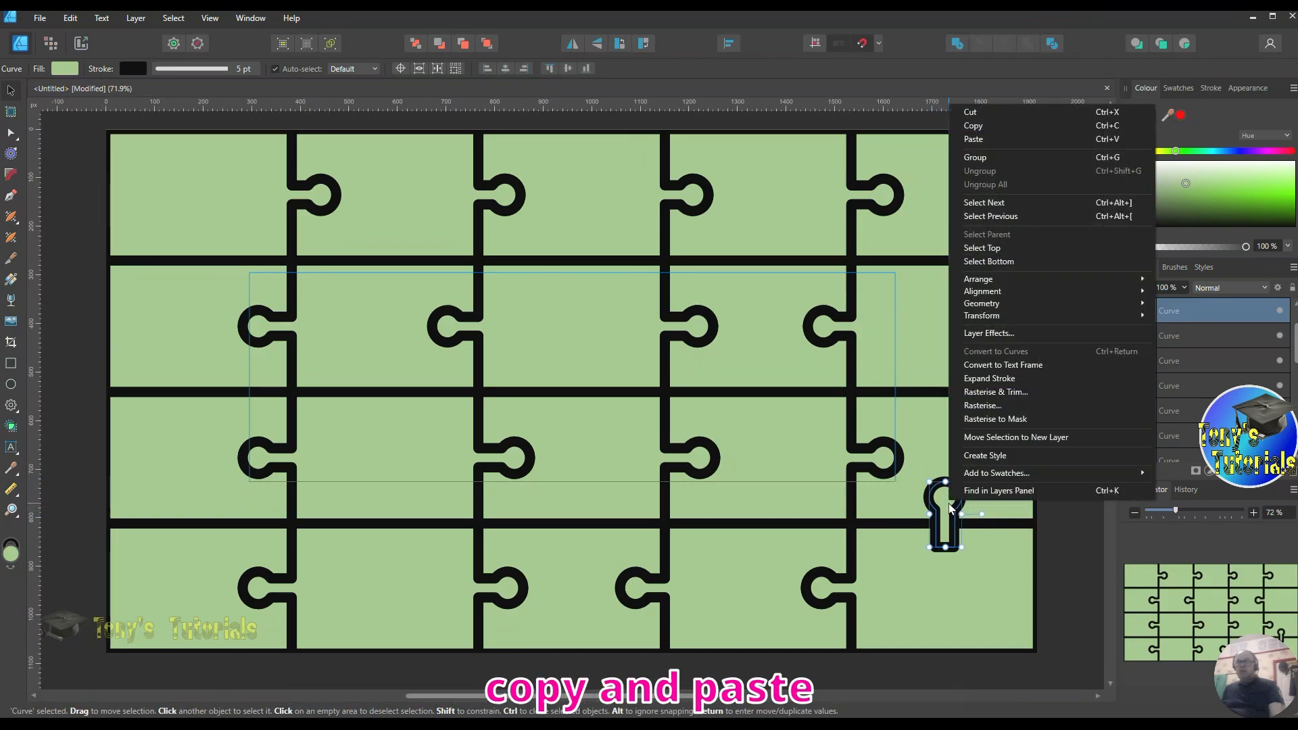
{"action": "left_click", "coordinate": [1001, 122]}
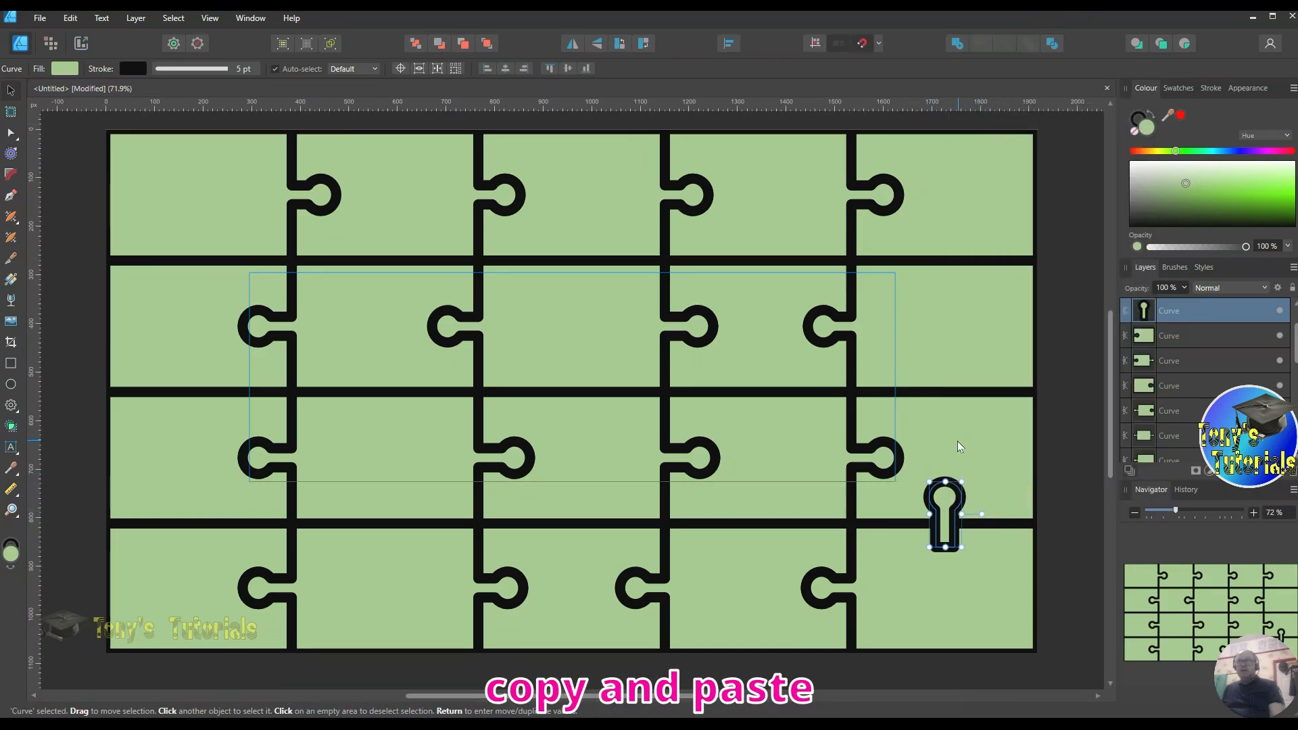
{"action": "right_click", "coordinate": [951, 502]}
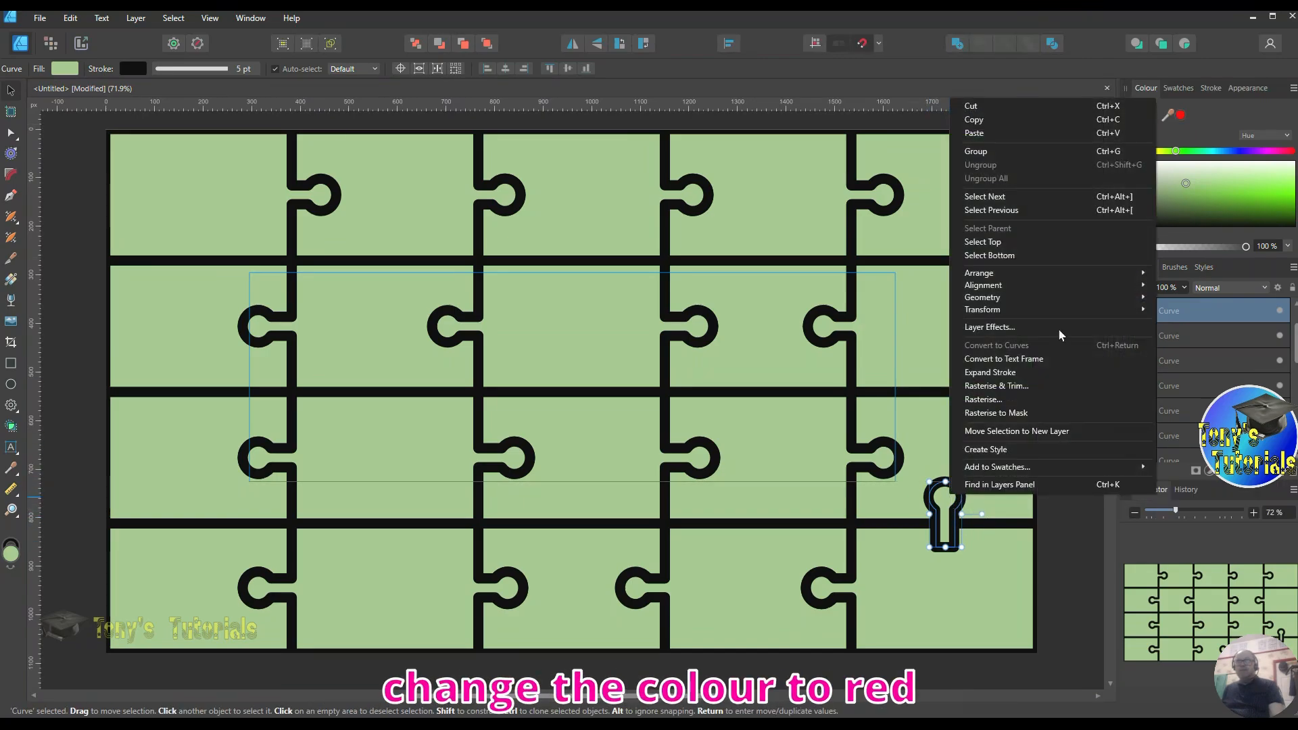
{"action": "left_click", "coordinate": [976, 132]}
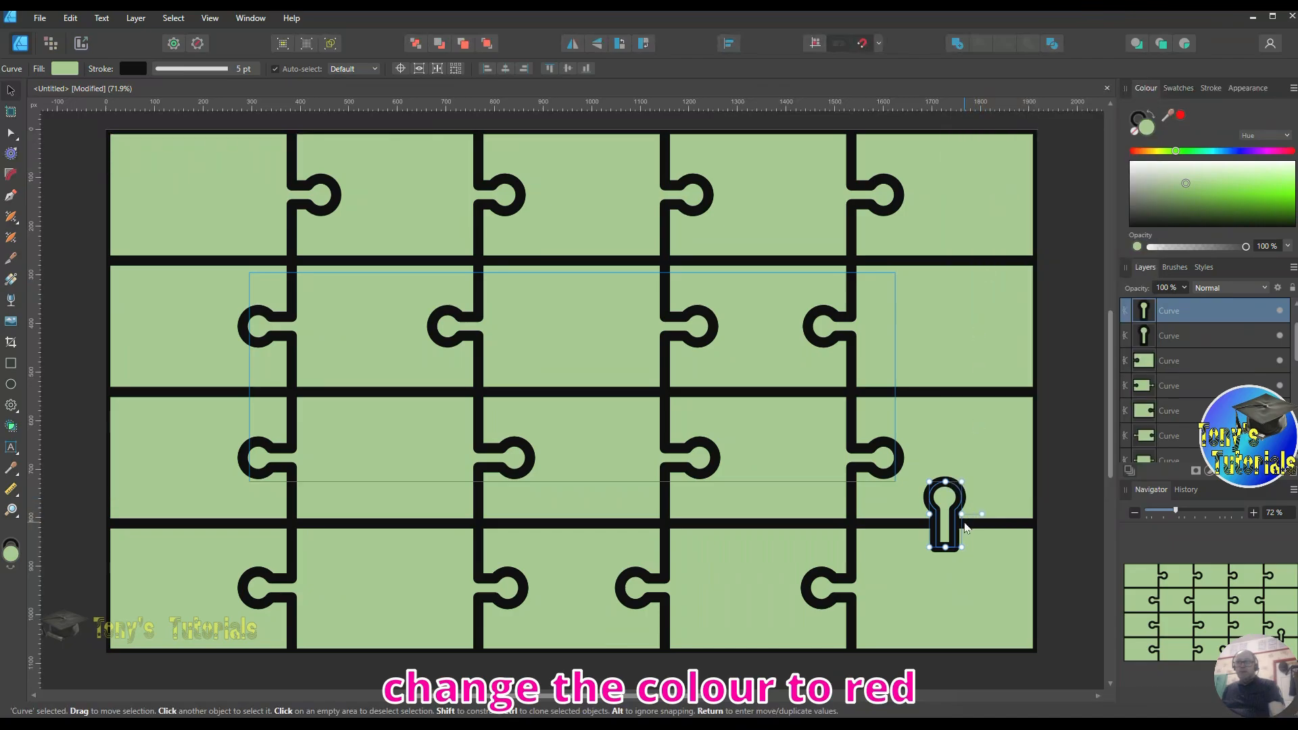
{"action": "left_click", "coordinate": [1136, 151]}
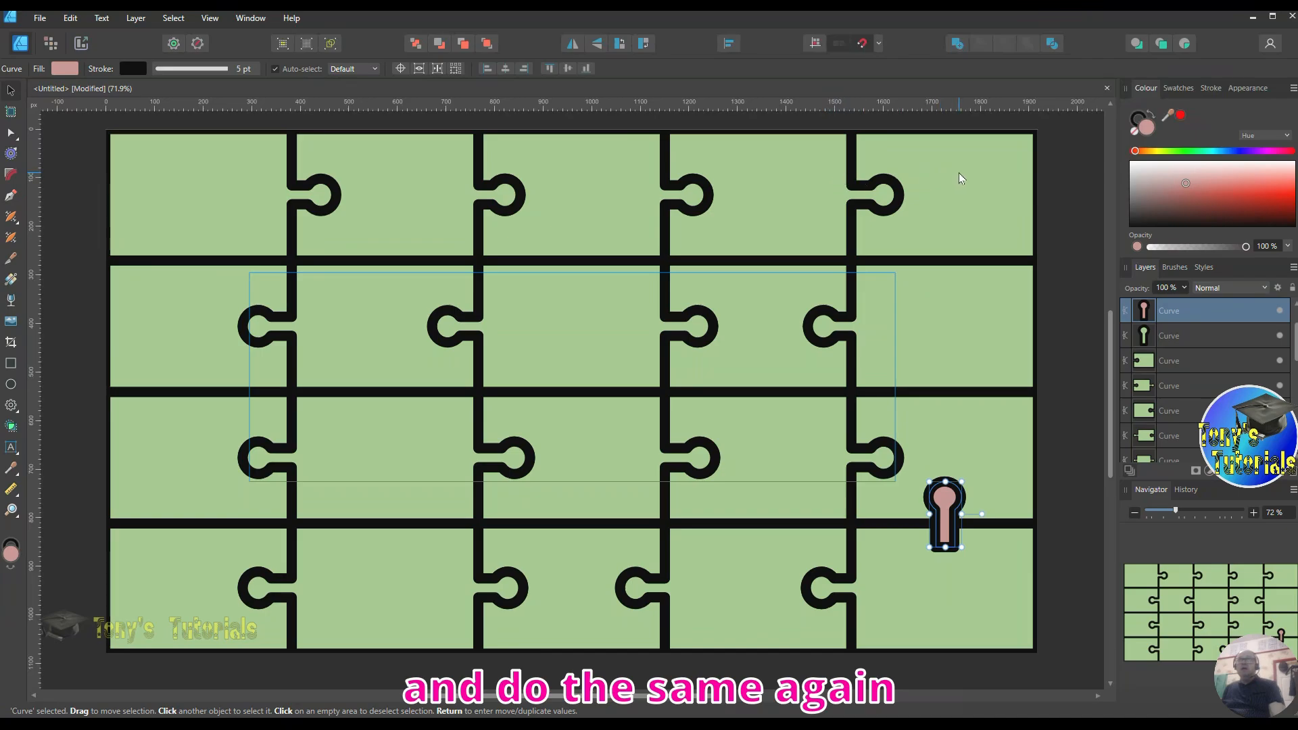
Subtract the red tab shape from the third row's last piece using Boolean Subtract.
{"action": "left_click", "coordinate": [977, 425]}
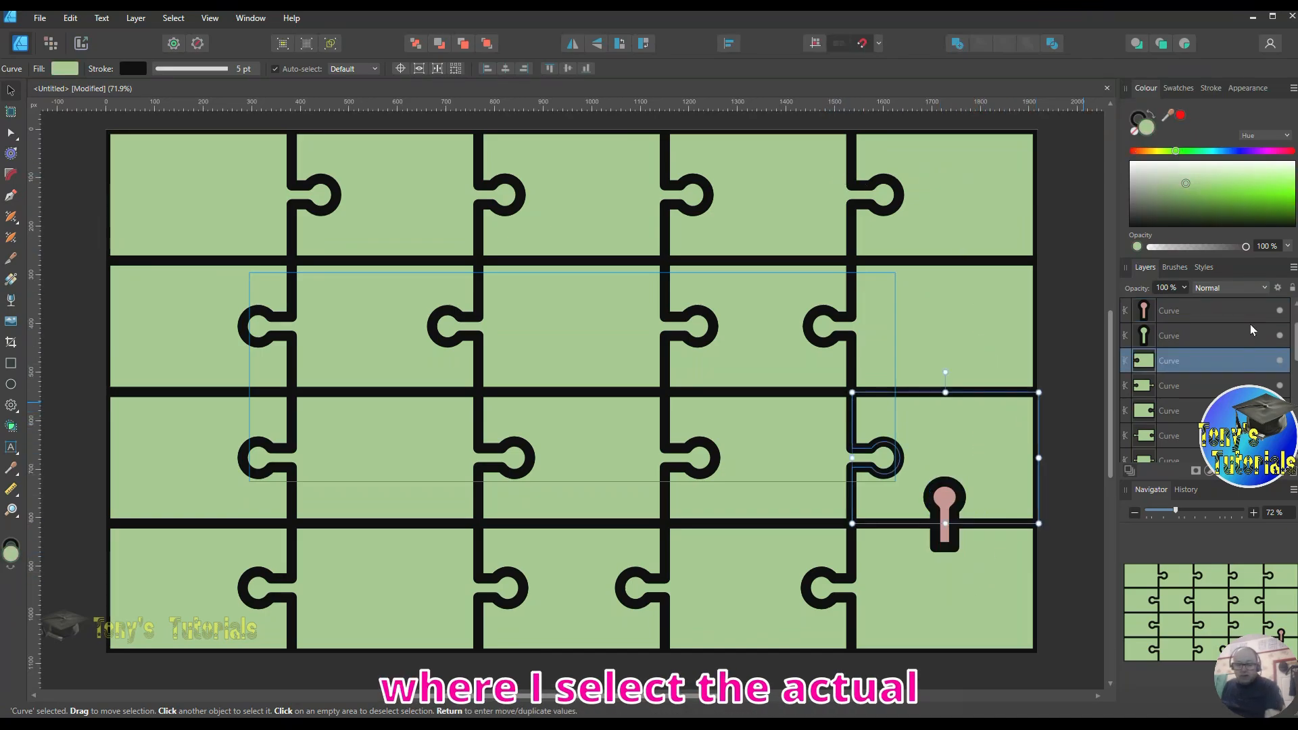
{"action": "left_click", "coordinate": [1146, 310], "text": "ctrl"}
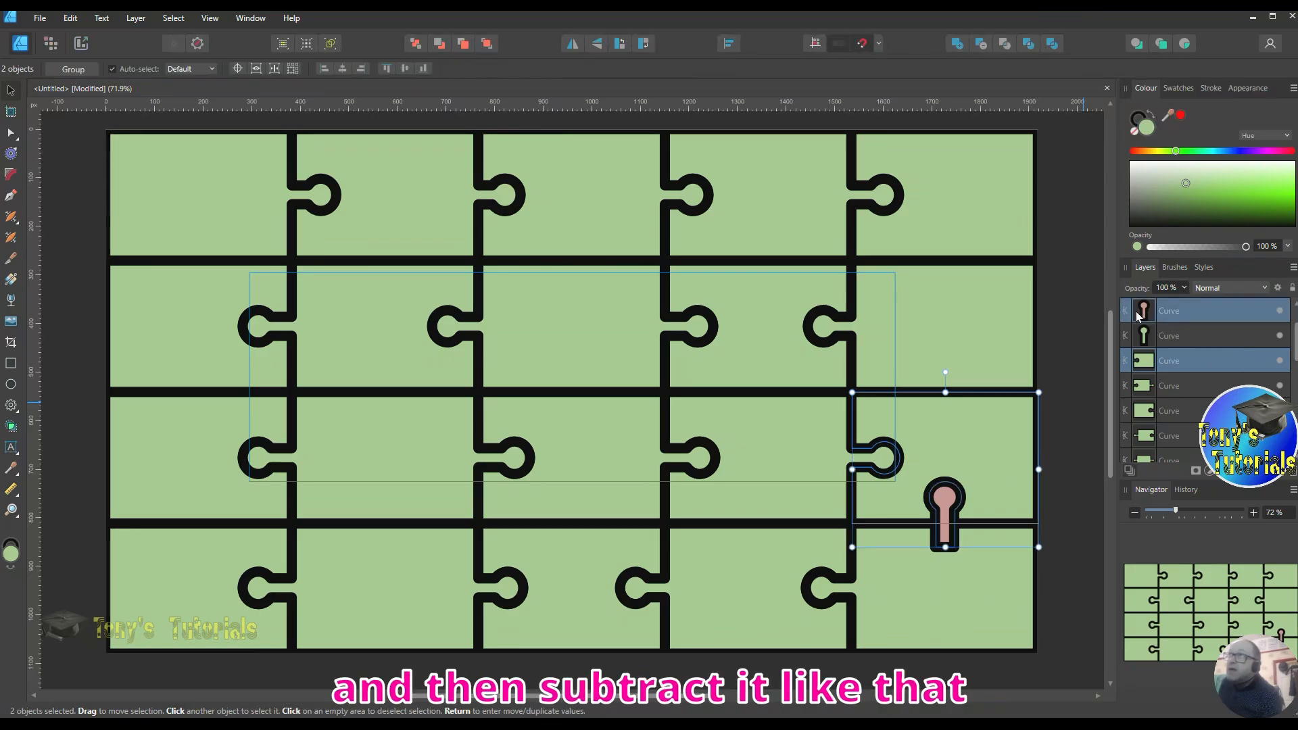
{"action": "left_click", "coordinate": [980, 42]}
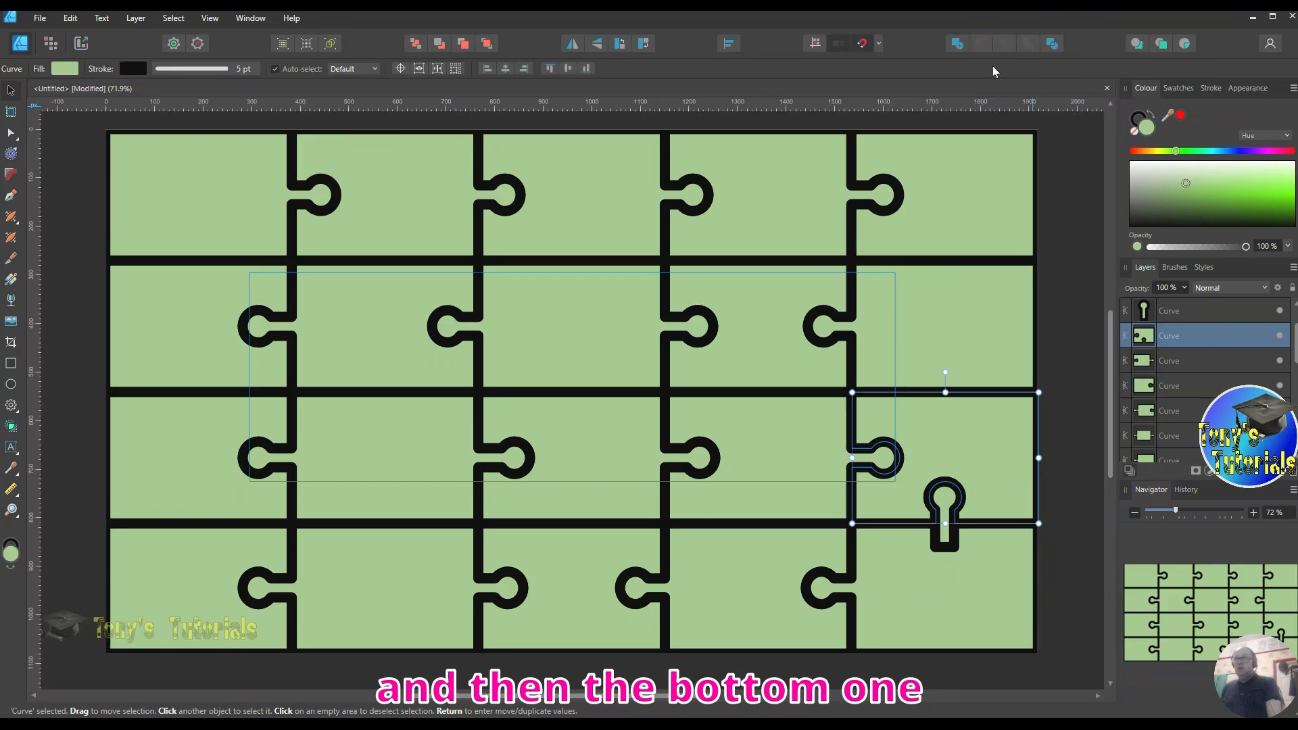
Merge the remaining green tab shape with the bottom row's last piece using Boolean Add.
{"action": "left_click", "coordinate": [951, 589]}
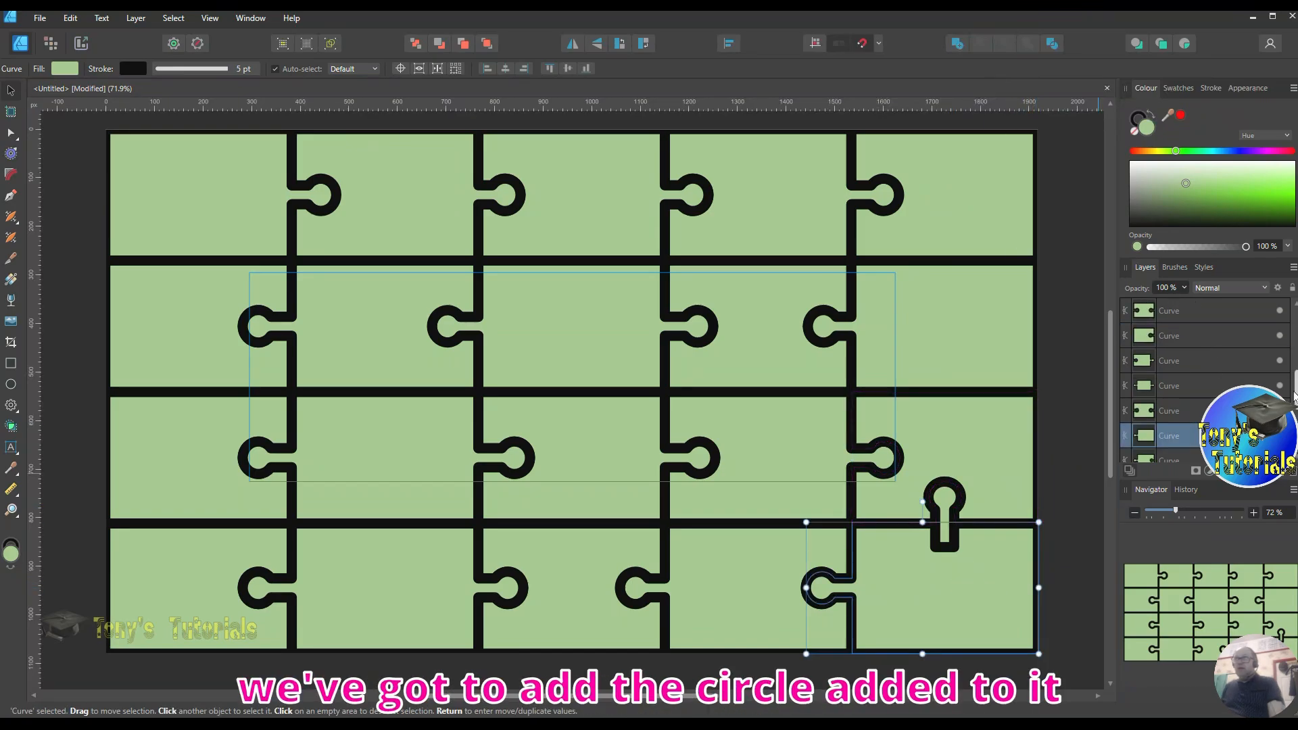
{"action": "left_click_drag", "start_coordinate": [1295, 381], "coordinate": [1296, 319]}
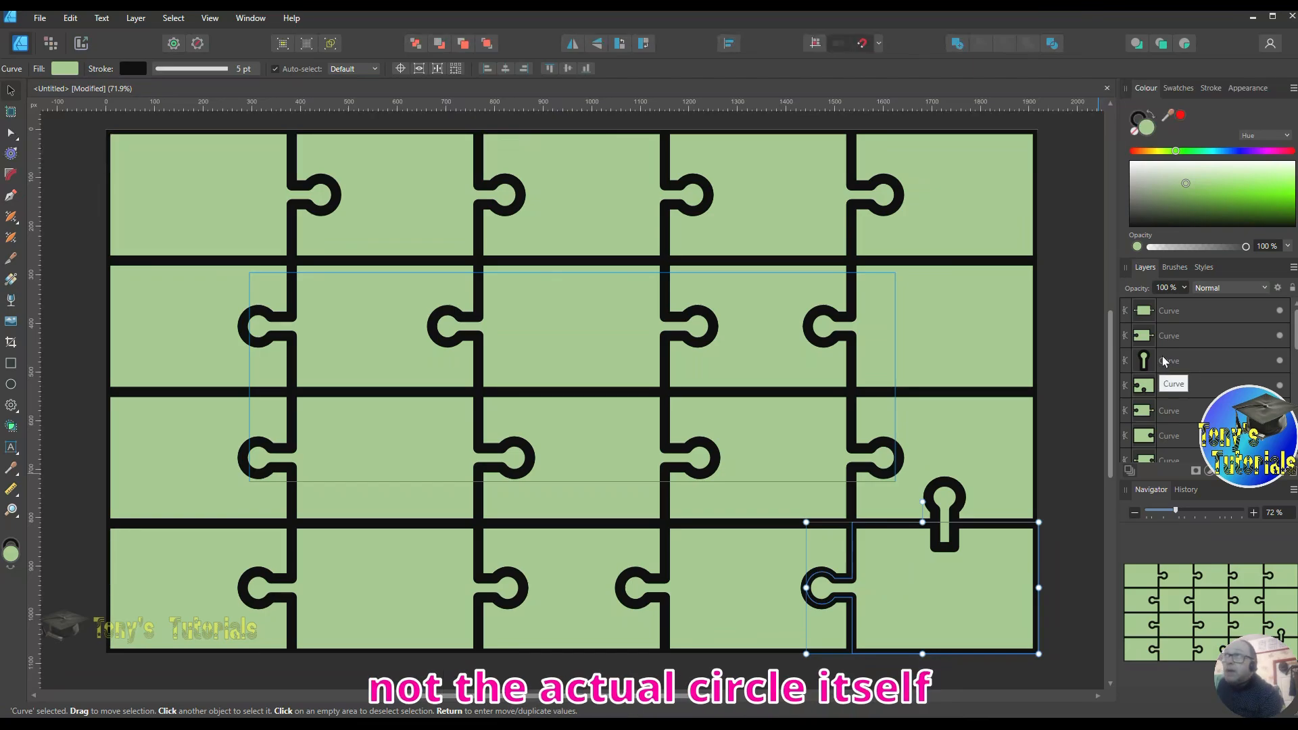
{"action": "left_click", "coordinate": [1140, 367], "text": "ctrl"}
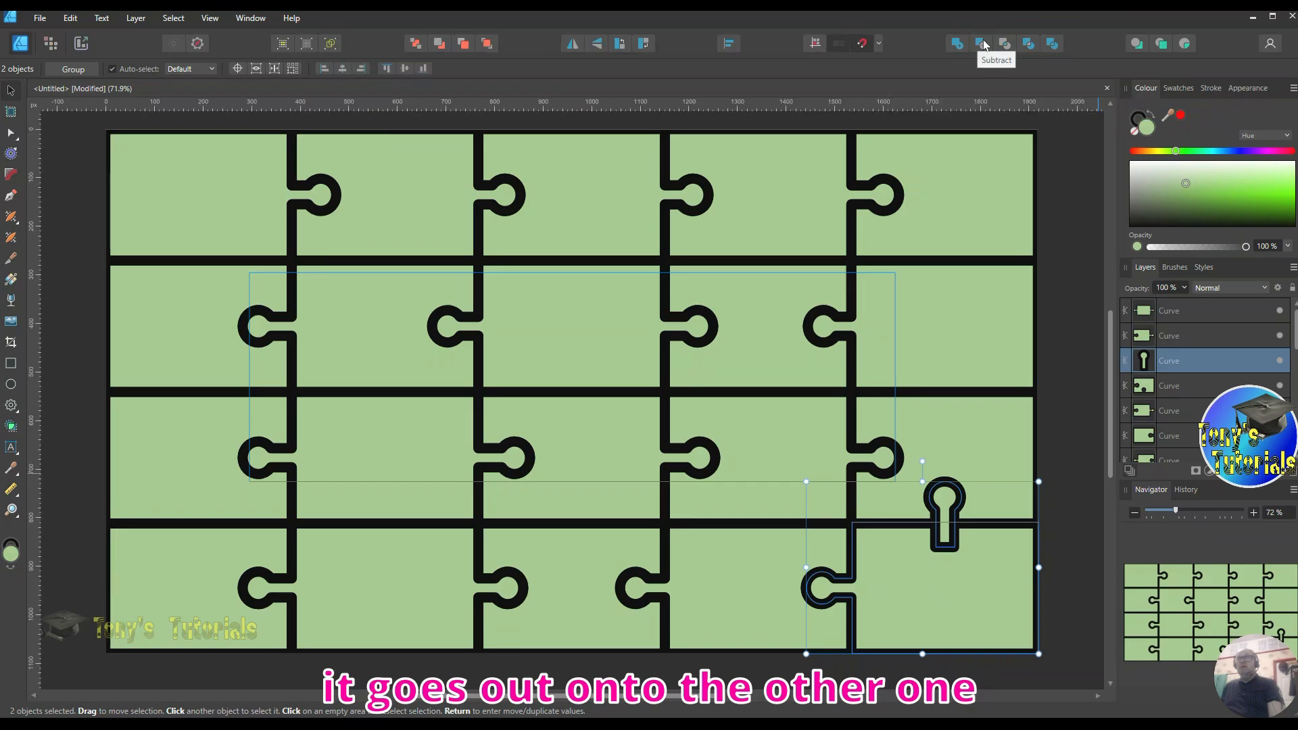
{"action": "left_click", "coordinate": [956, 43]}
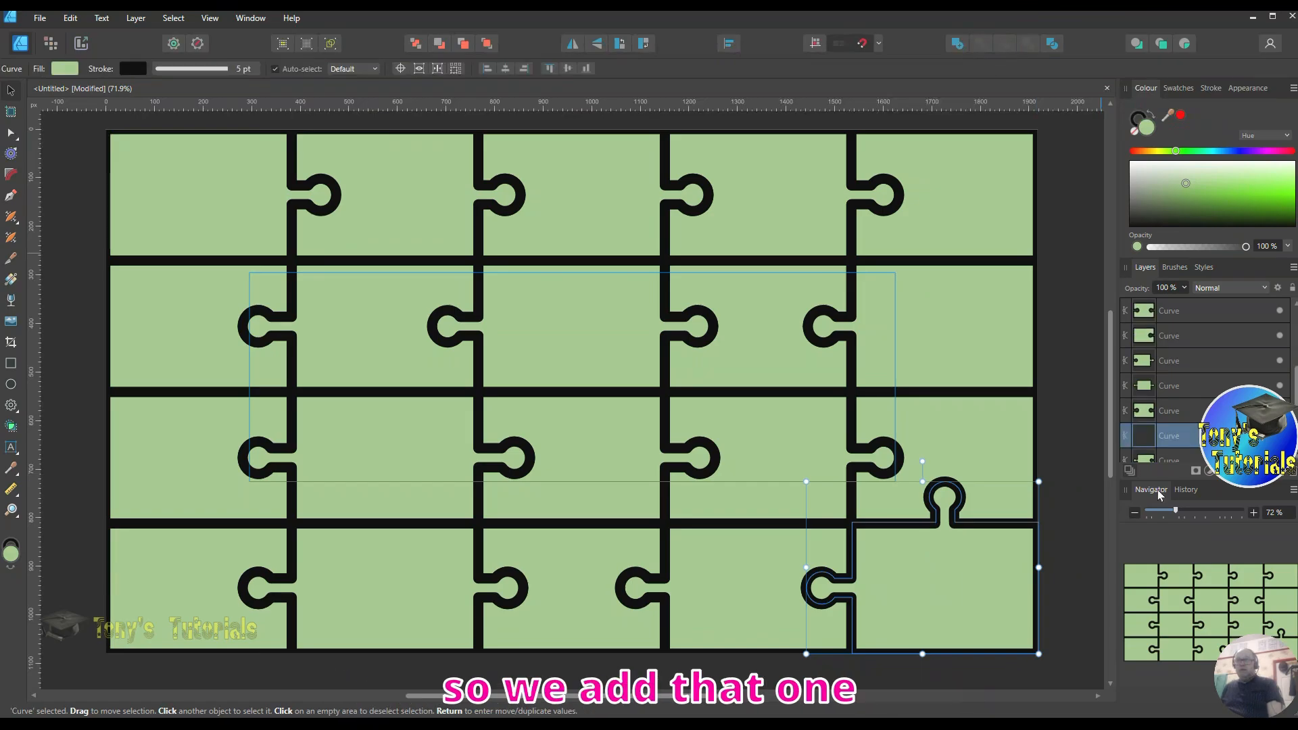
Paste a tab shape, flipped vertically so its head points down, across the border between the third and fourth rows in the first column.
{"action": "right_click", "coordinate": [983, 568]}
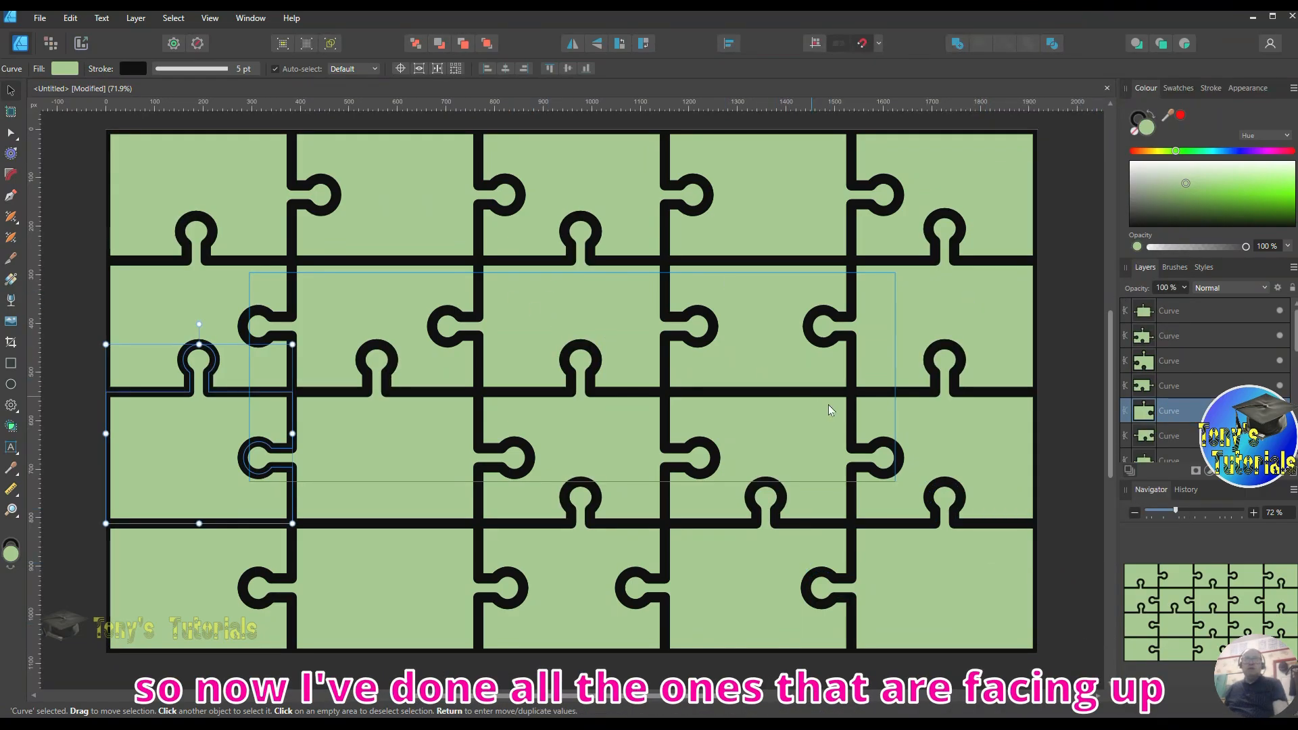
{"action": "right_click", "coordinate": [976, 424]}
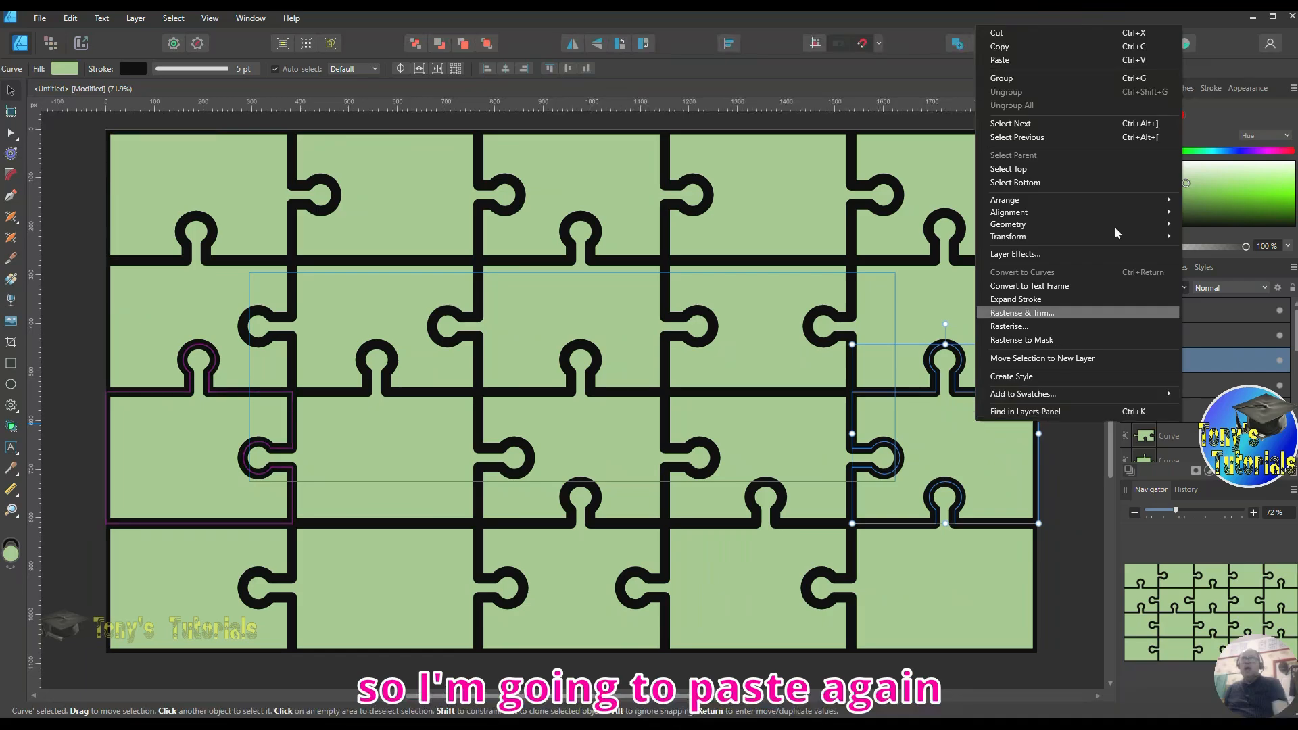
{"action": "left_click", "coordinate": [1040, 62]}
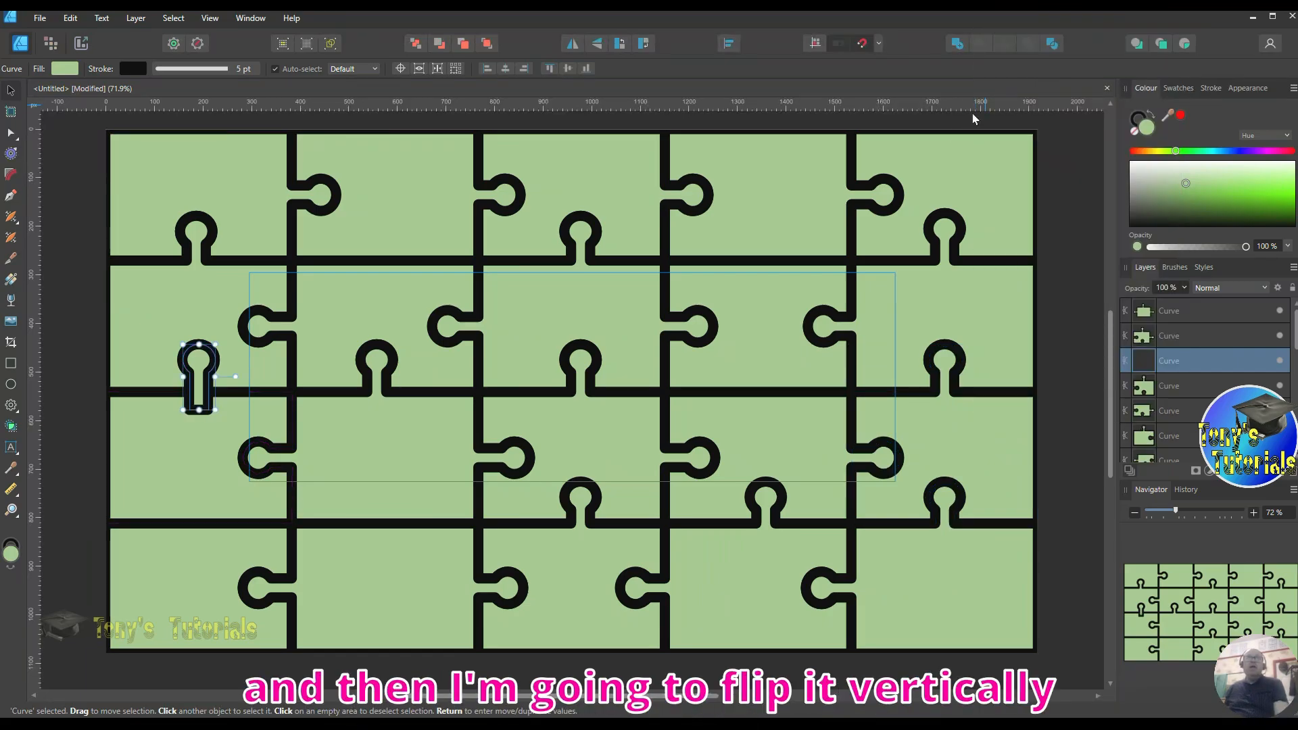
{"action": "left_click", "coordinate": [597, 46]}
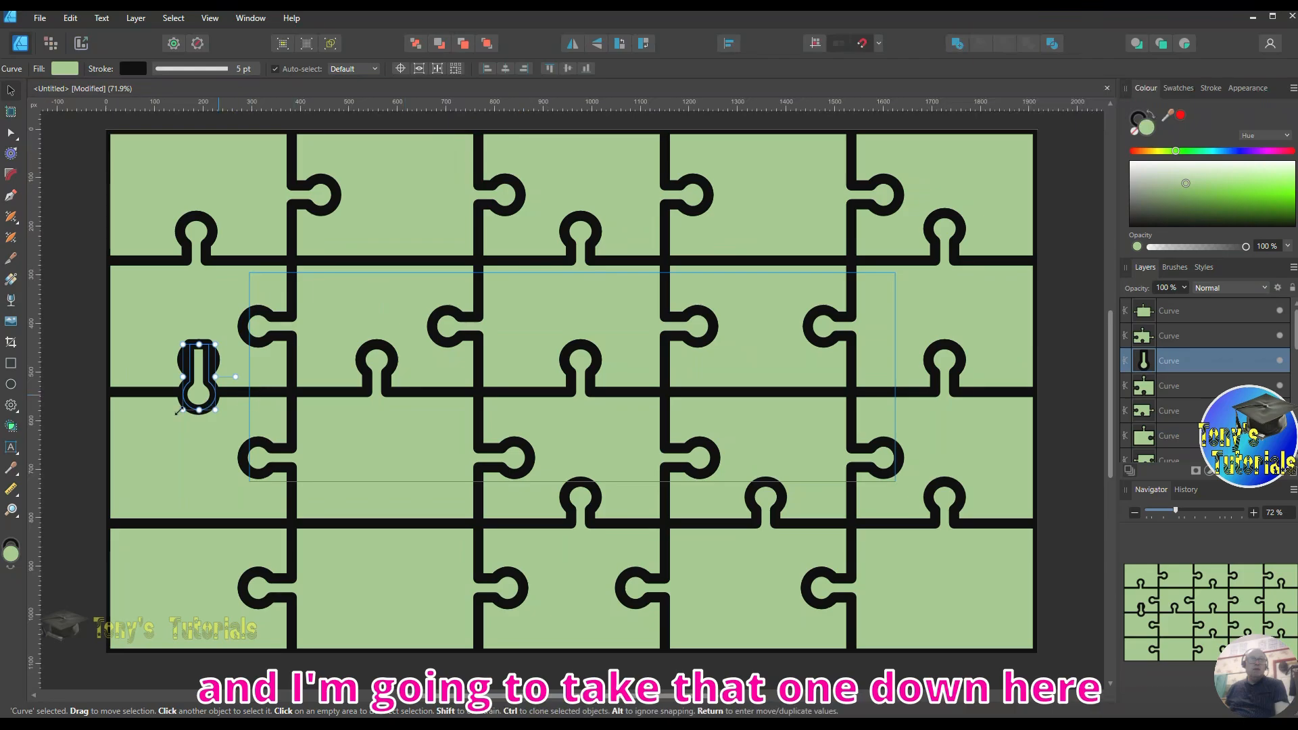
{"action": "left_click_drag", "start_coordinate": [200, 396], "coordinate": [197, 550]}
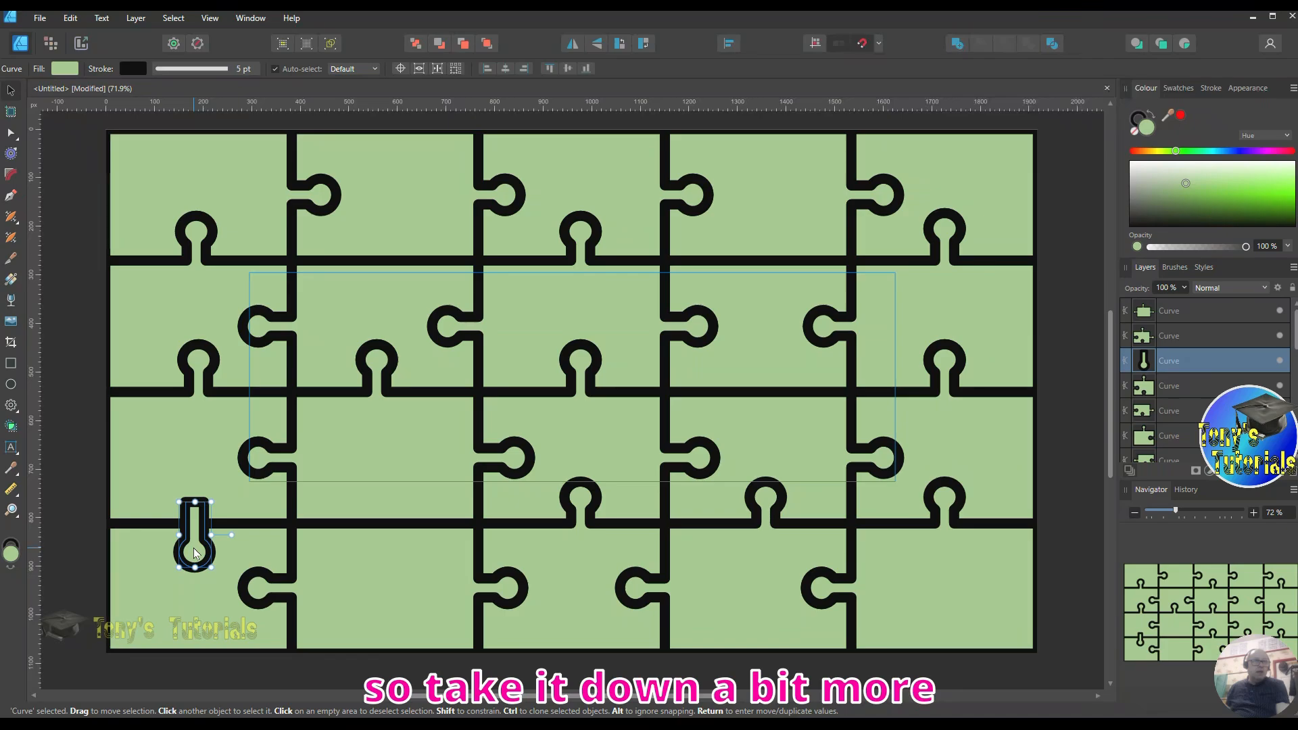
{"action": "left_click_drag", "start_coordinate": [194, 553], "coordinate": [199, 552]}
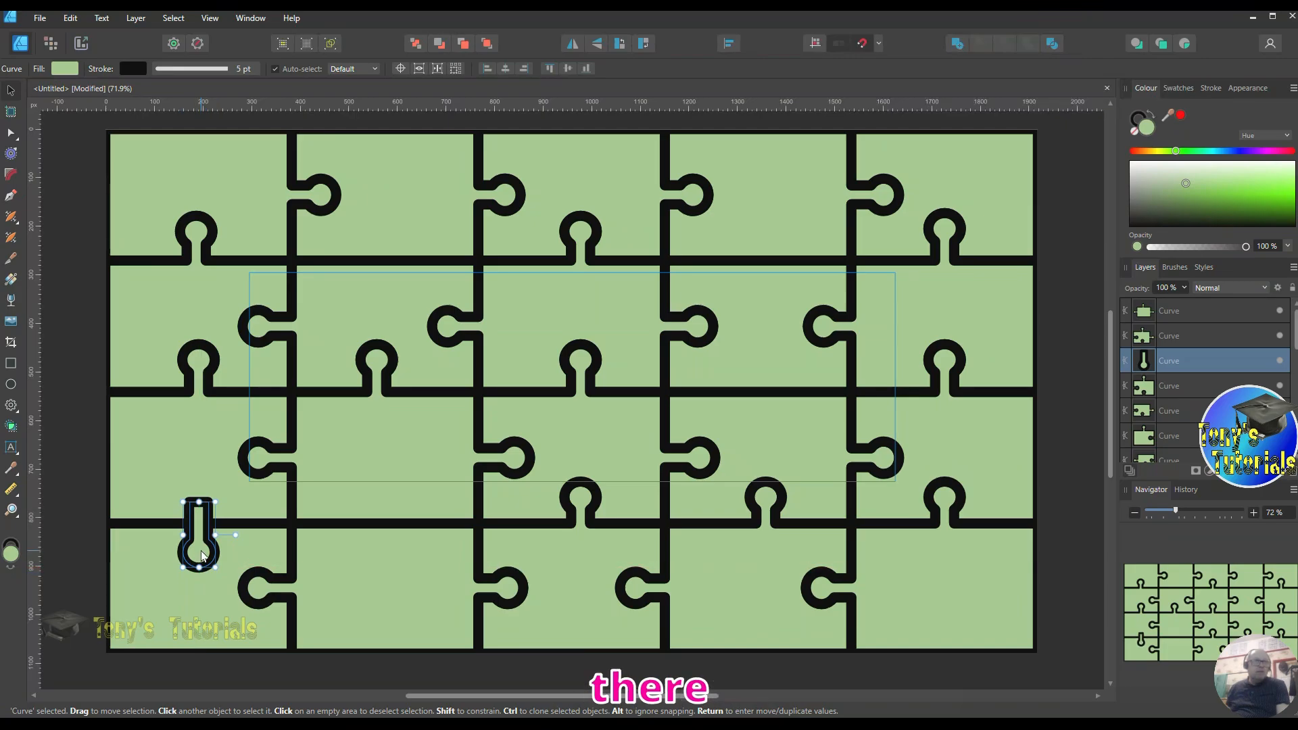
Copy the downward-facing tab shape, paste a duplicate directly on top of it, and shift the duplicate's fill hue to red.
{"action": "right_click", "coordinate": [198, 552]}
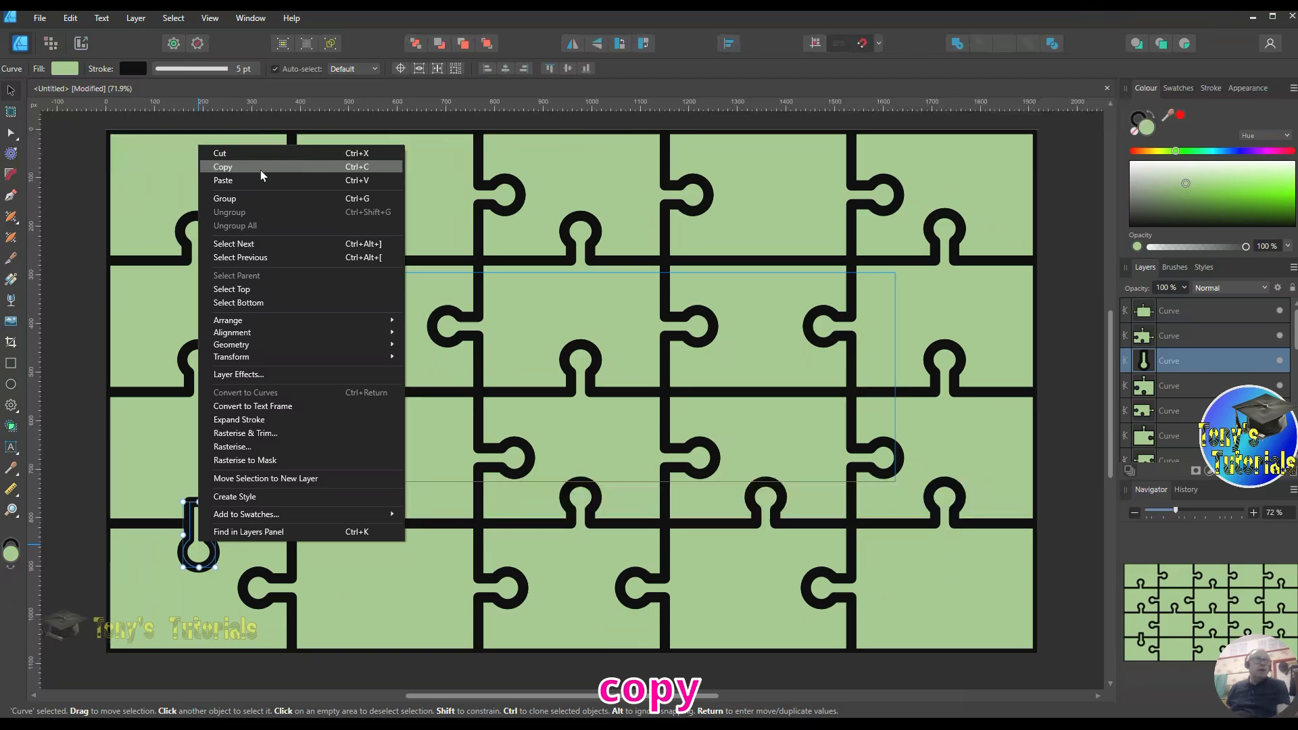
{"action": "left_click", "coordinate": [261, 167]}
{"action": "right_click", "coordinate": [212, 145]}
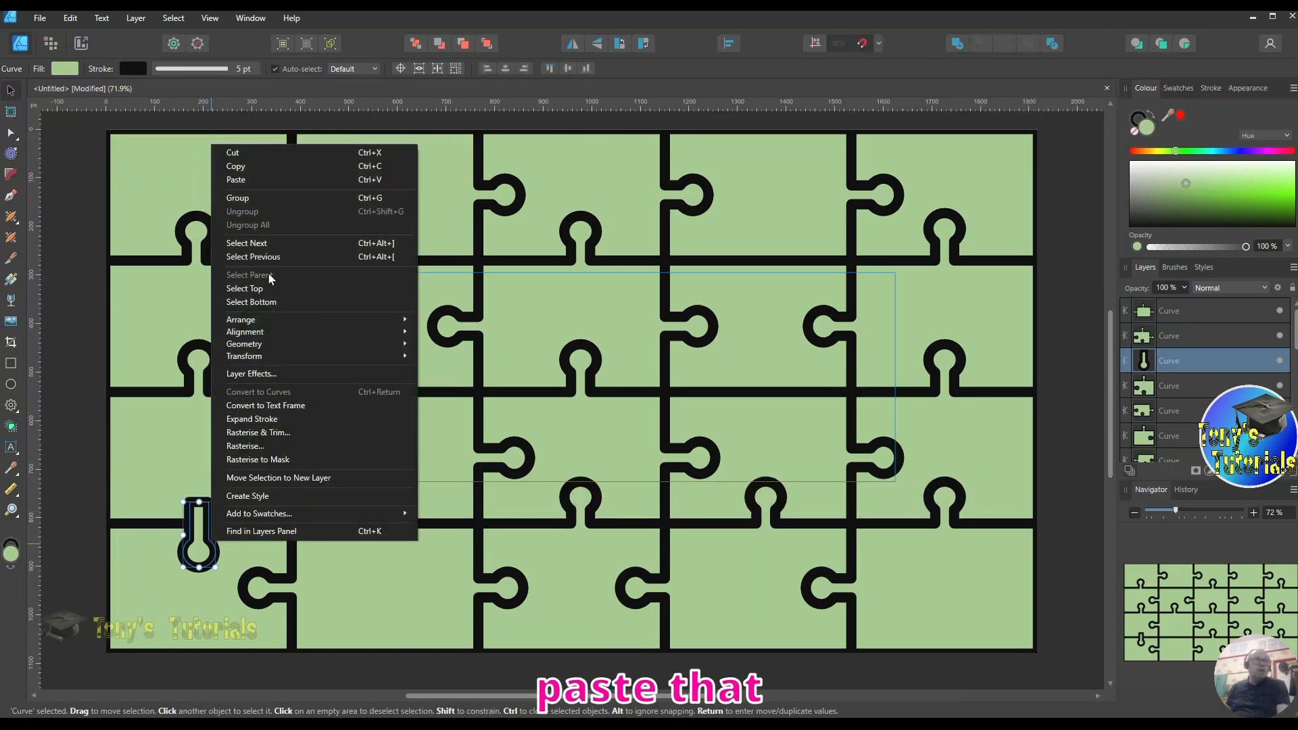
{"action": "left_click", "coordinate": [272, 179]}
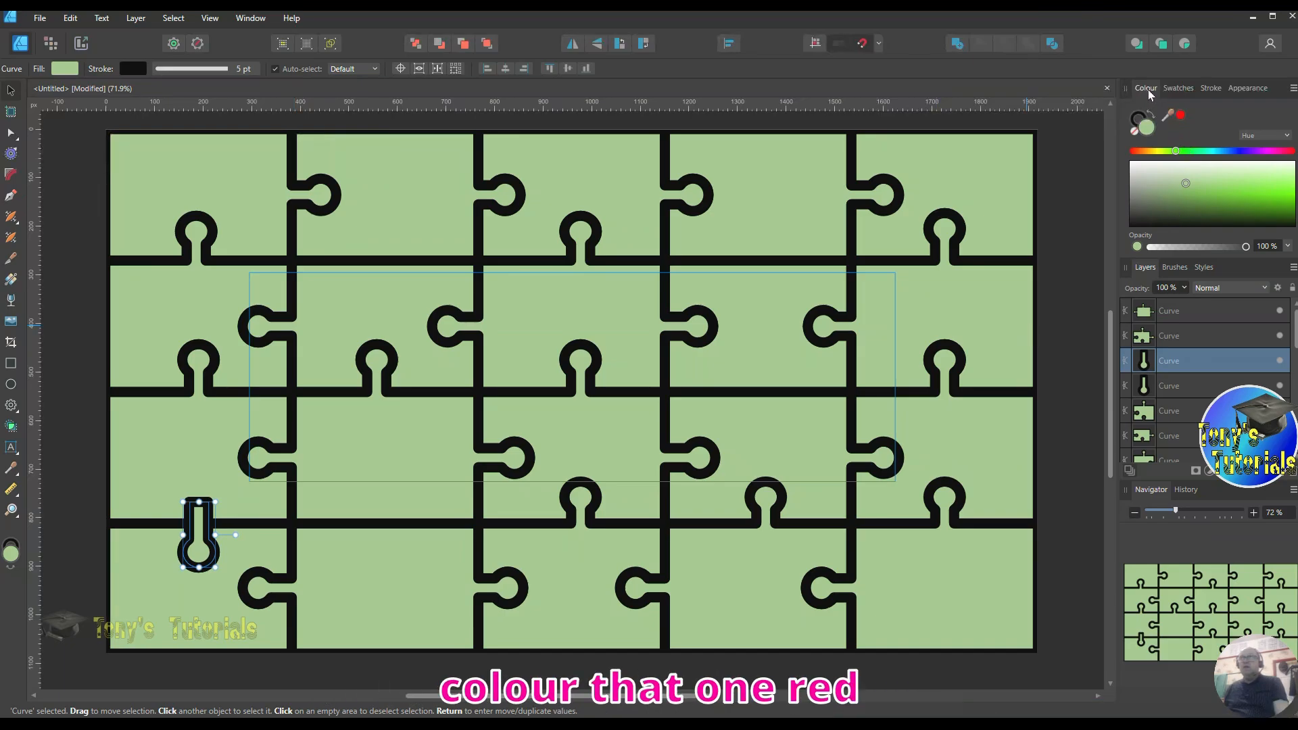
{"action": "left_click", "coordinate": [1140, 151]}
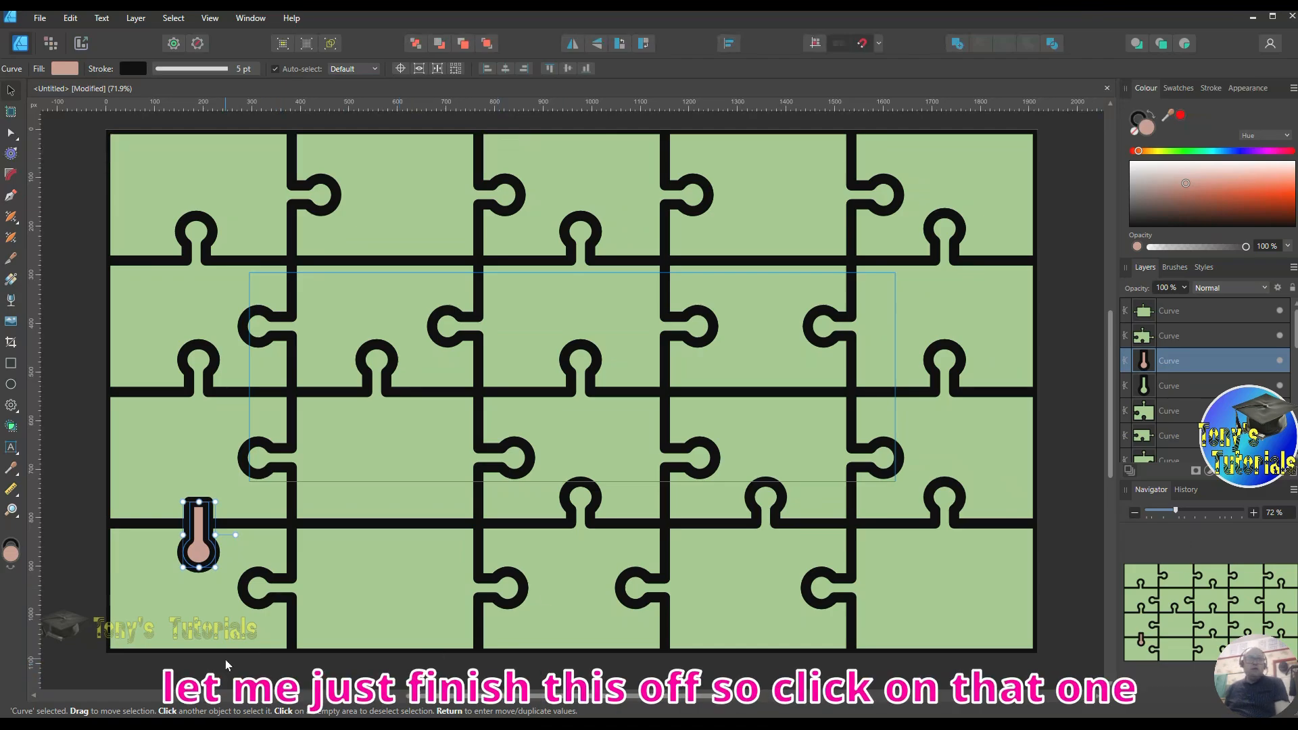
Subtract the red downward-facing tab from the bottom row's first piece using Boolean Subtract.
{"action": "left_click", "coordinate": [223, 639]}
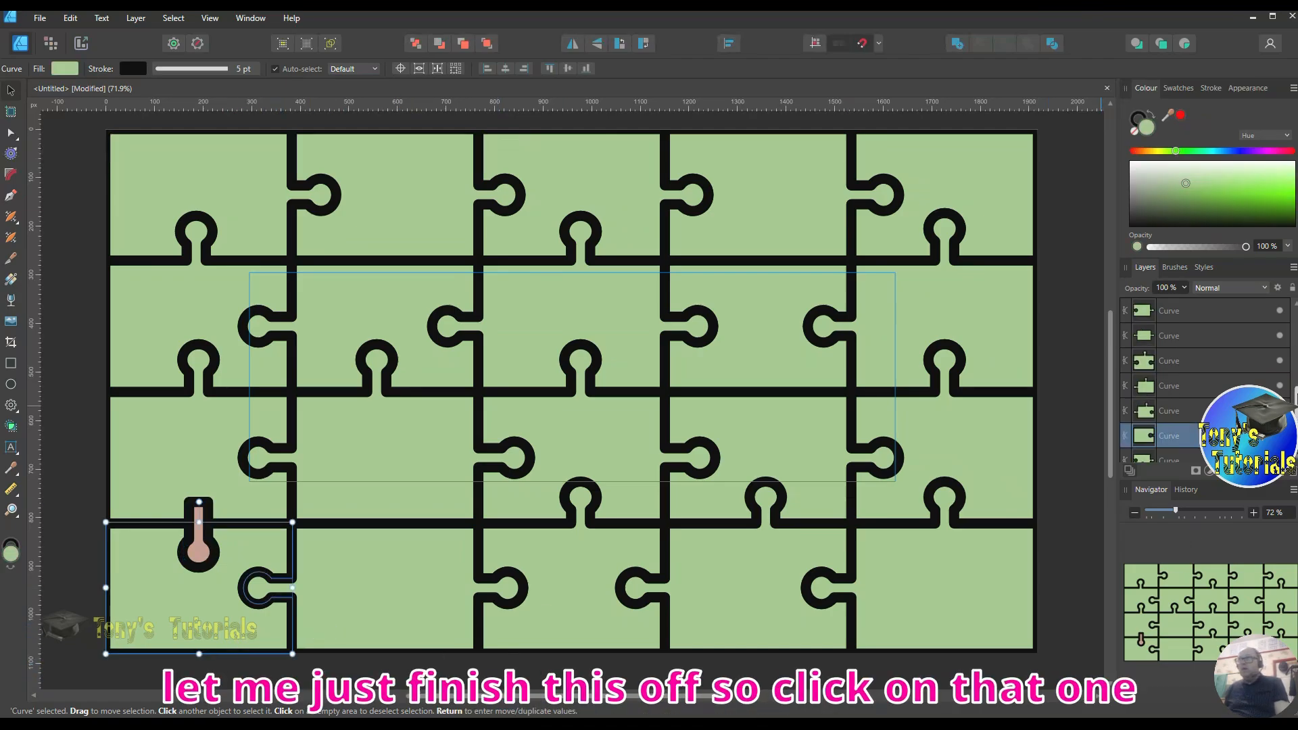
{"action": "scroll", "coordinate": [1187, 379], "scroll_direction": "up", "scroll_amount": 3}
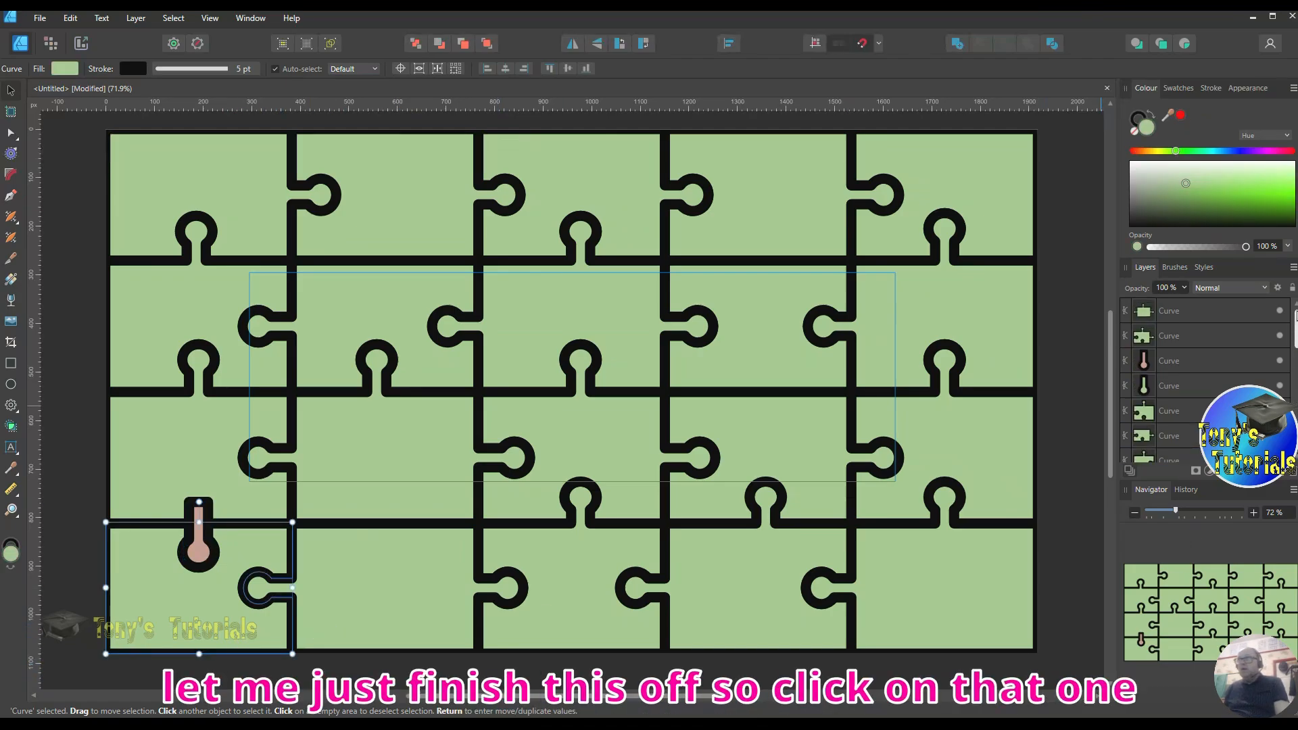
{"action": "left_click", "coordinate": [1172, 363], "text": "ctrl"}
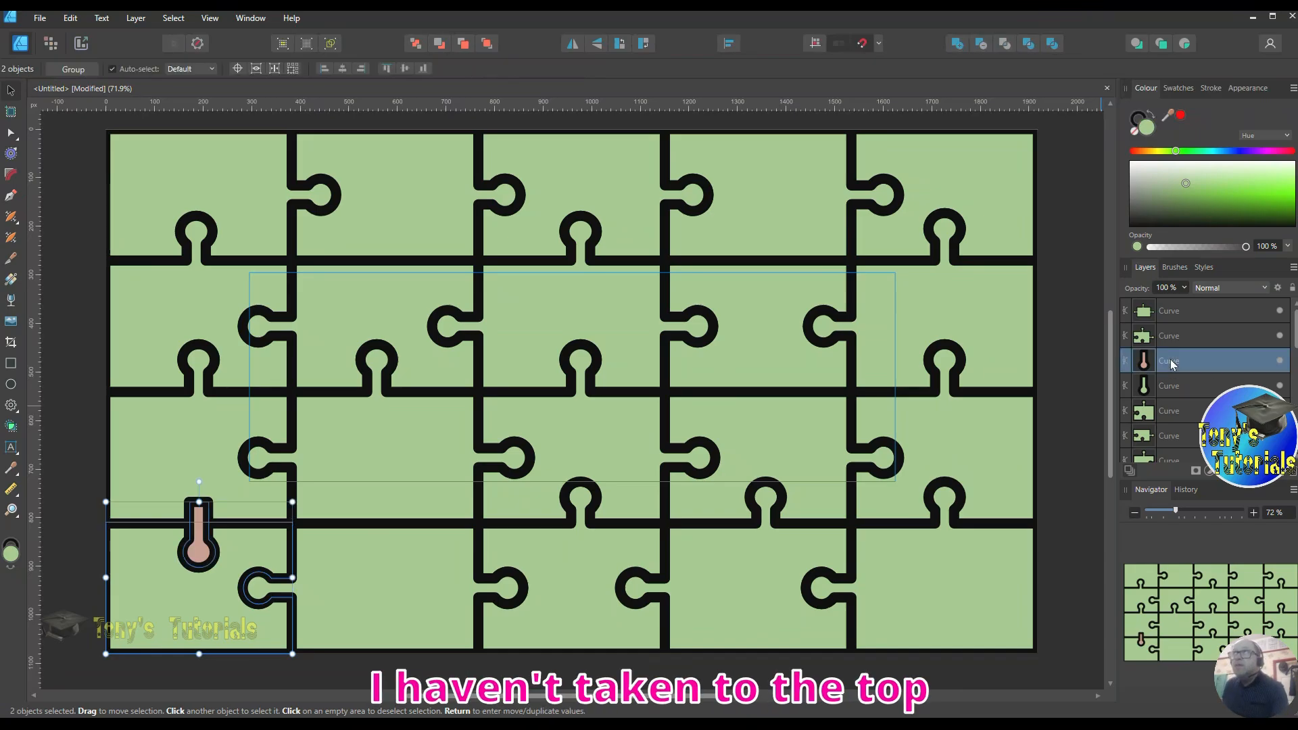
{"action": "left_click", "coordinate": [982, 44]}
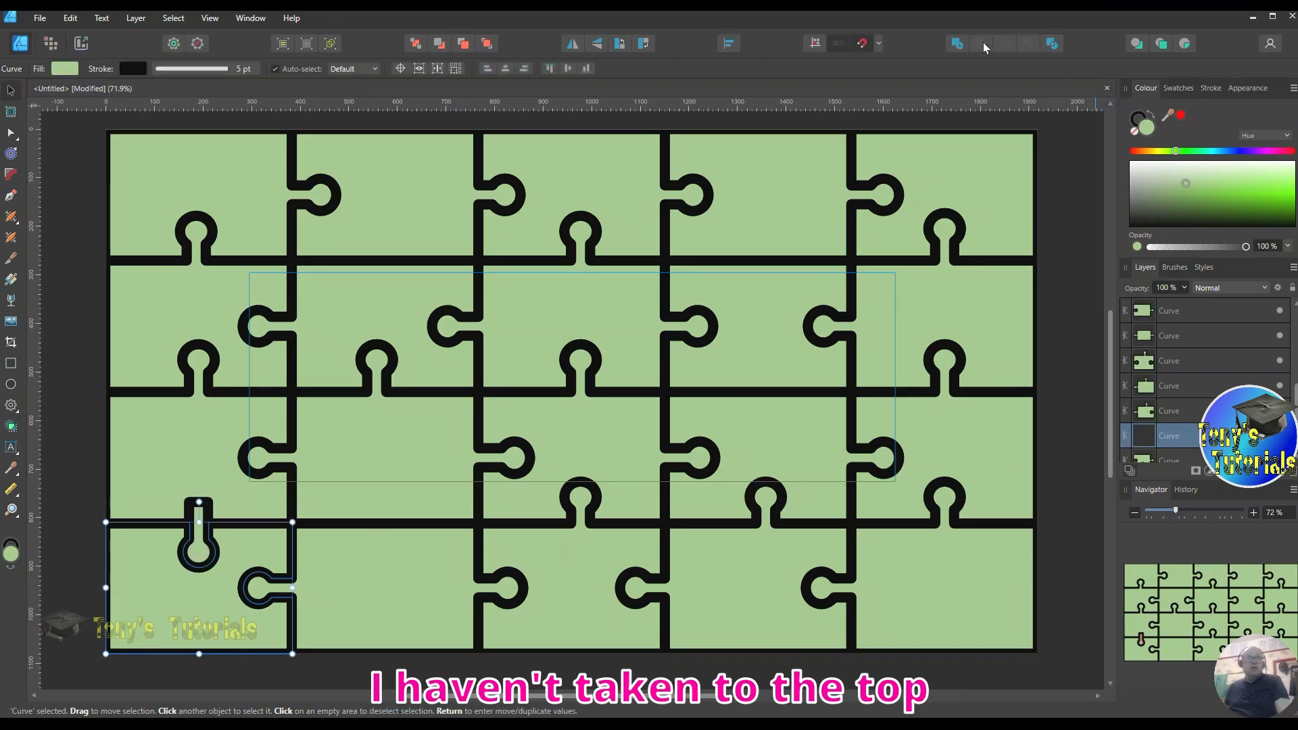
Merge the remaining green downward-facing tab with the third row's first piece using Boolean Add.
{"action": "left_click", "coordinate": [196, 448]}
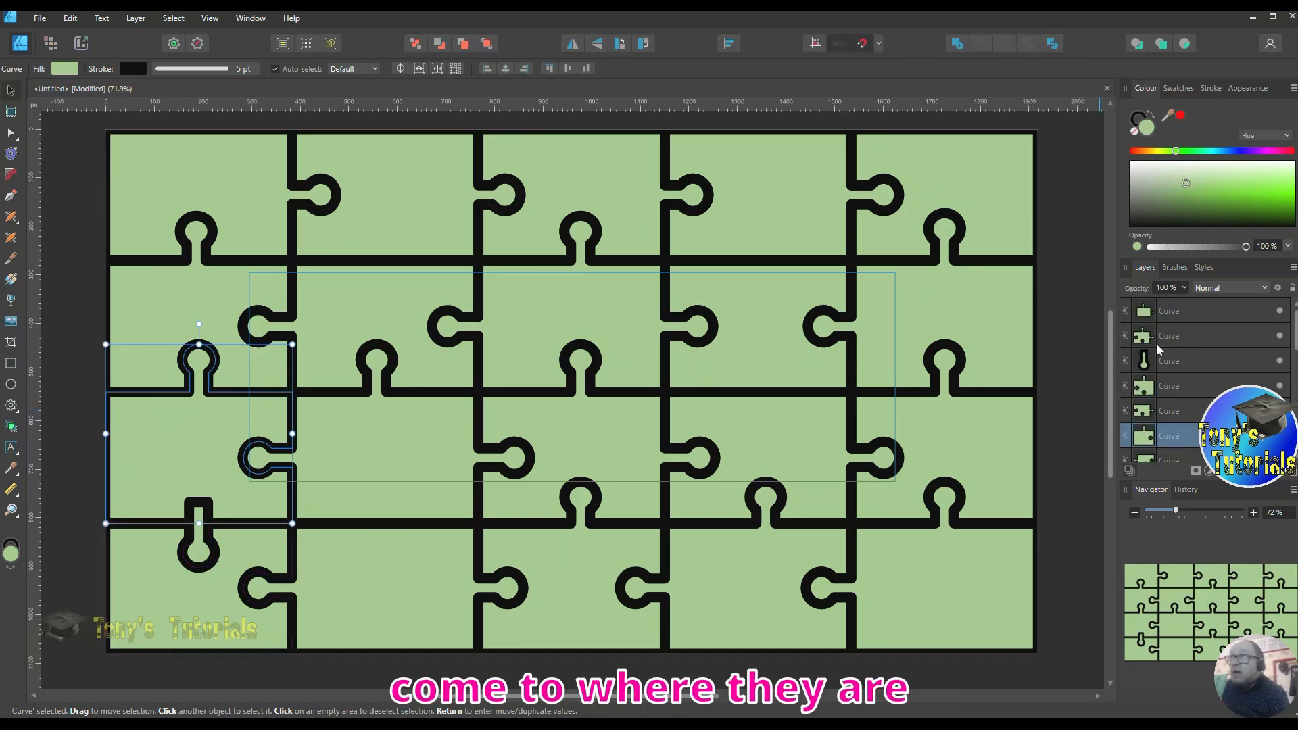
{"action": "left_click", "coordinate": [1139, 361], "text": "ctrl"}
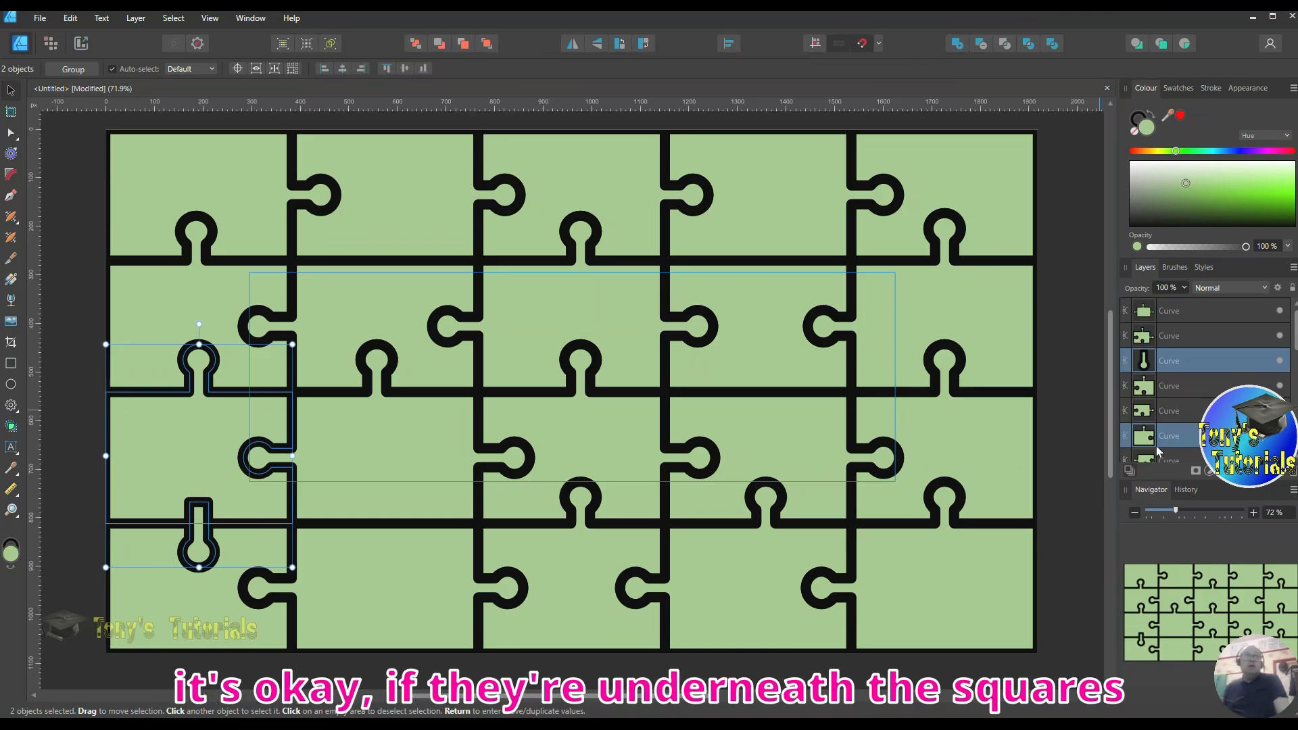
{"action": "left_click", "coordinate": [956, 45]}
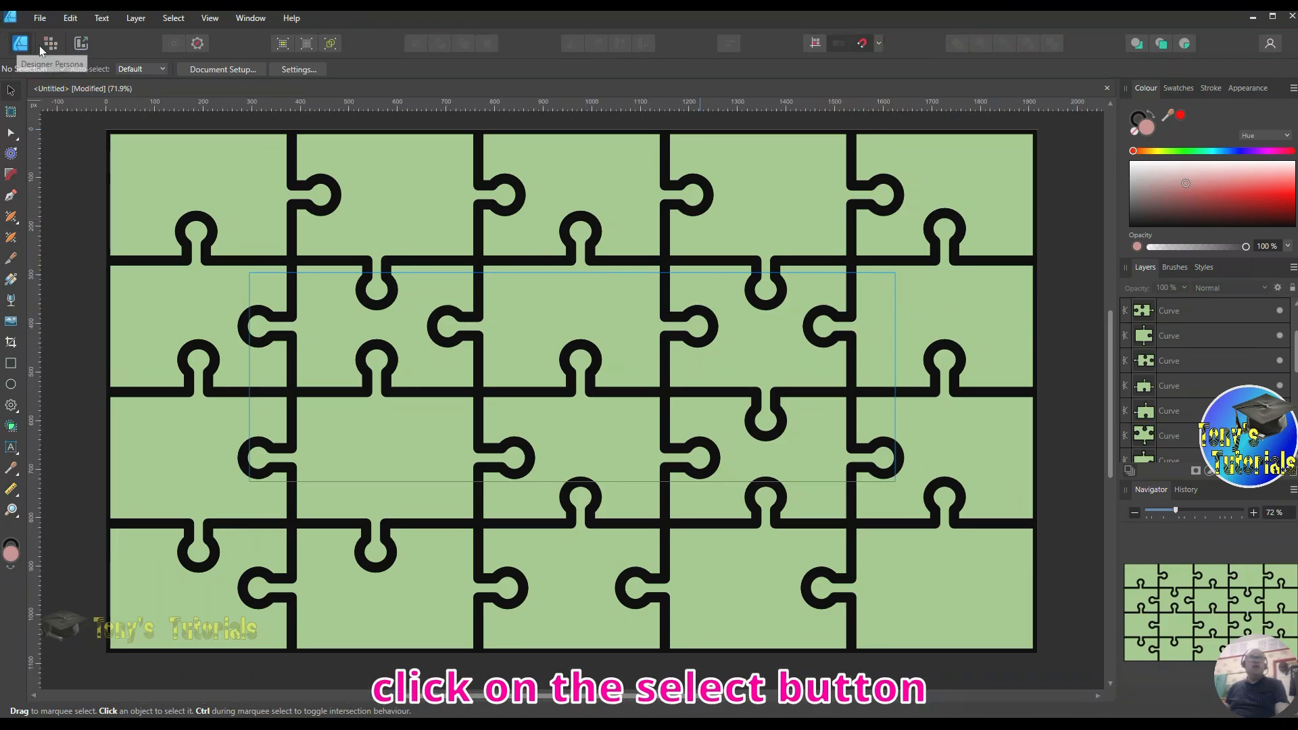
Select all the puzzle pieces and switch to the Export Persona.
{"action": "left_click", "coordinate": [178, 23]}
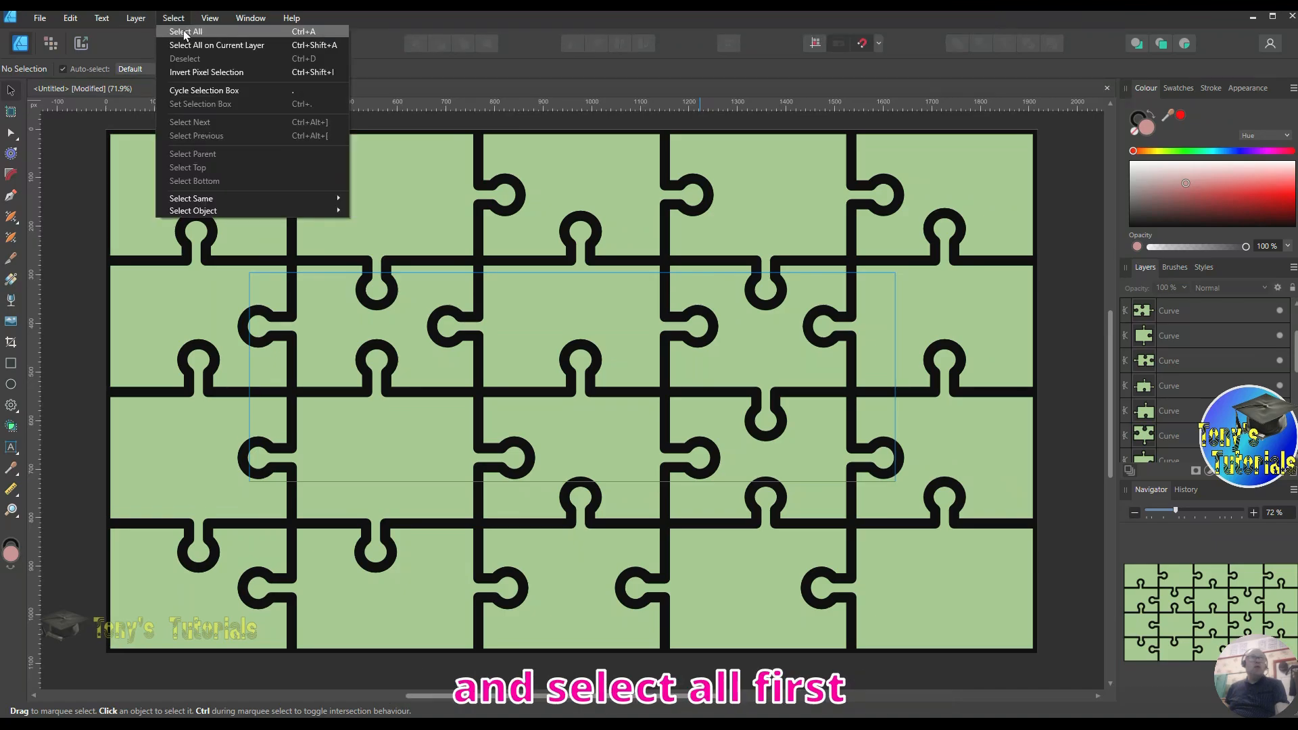
{"action": "left_click", "coordinate": [184, 32]}
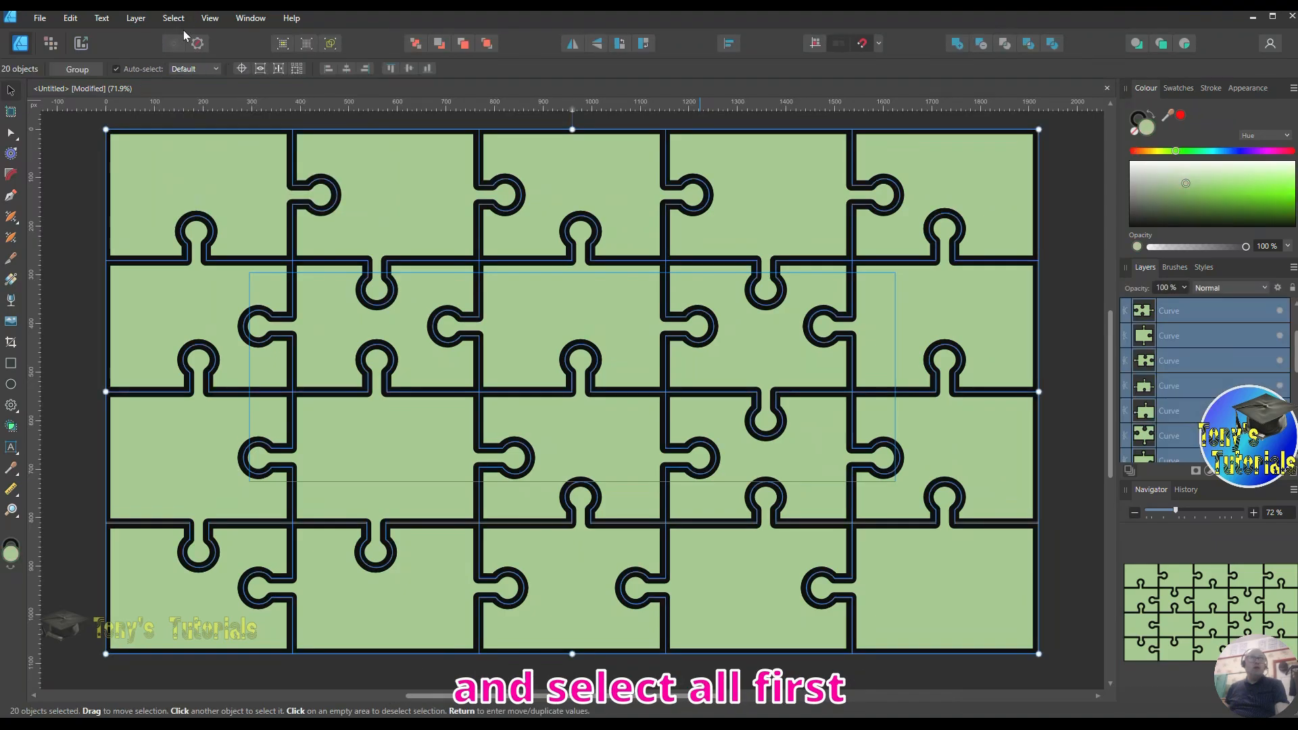
{"action": "left_click", "coordinate": [81, 45]}
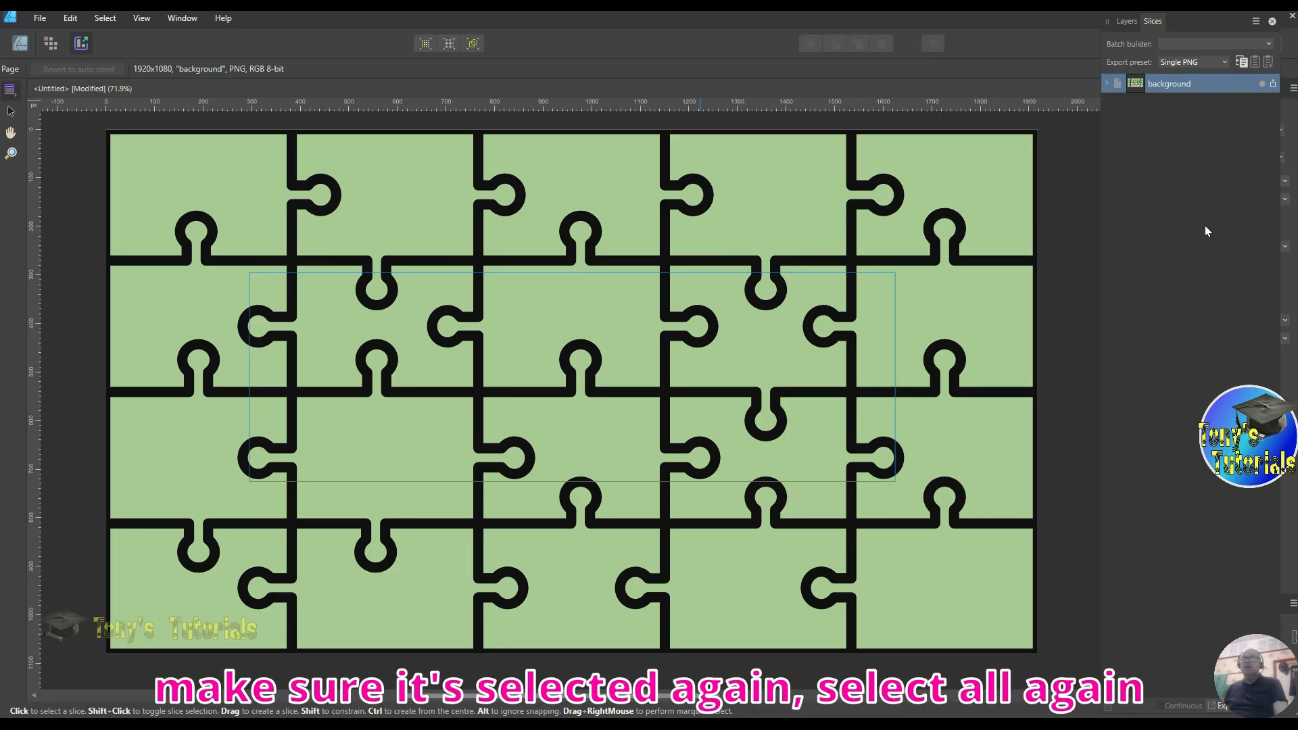
Select everything in the Export Persona and expand the background slice's export format settings.
{"action": "left_click", "coordinate": [105, 18]}
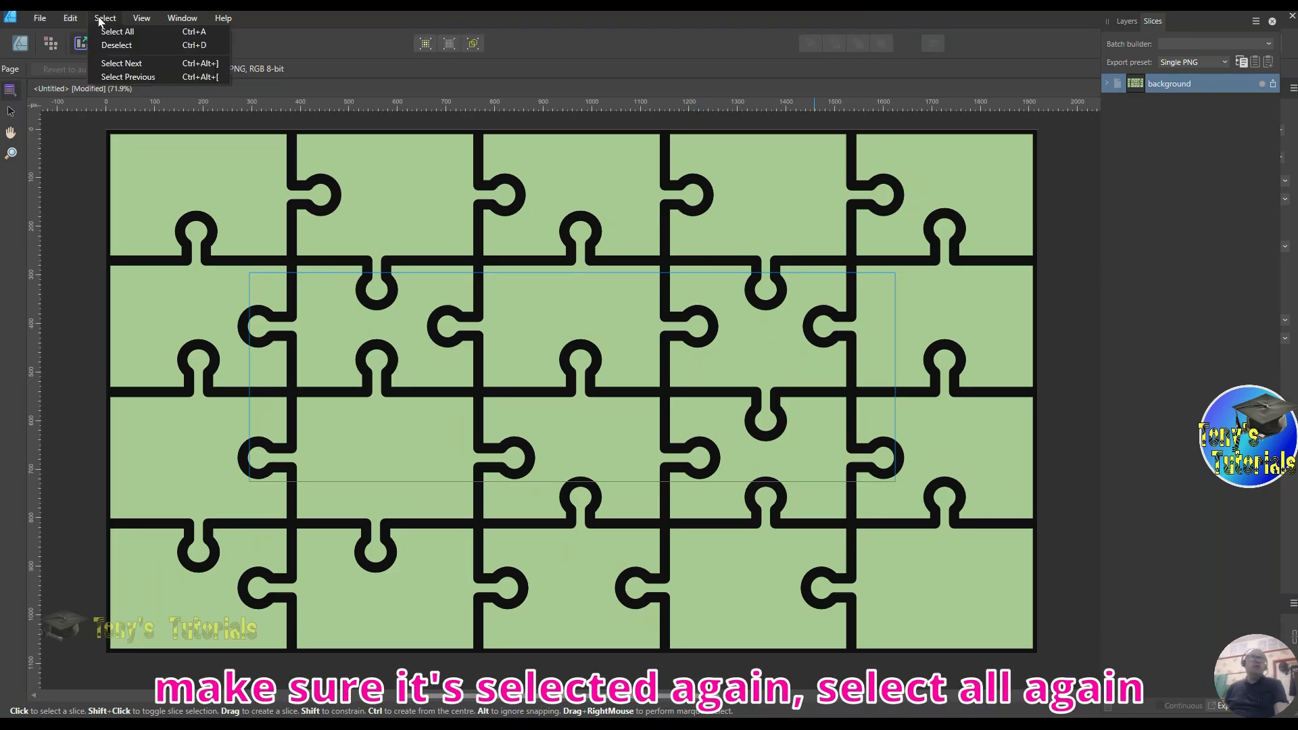
{"action": "left_click", "coordinate": [117, 31]}
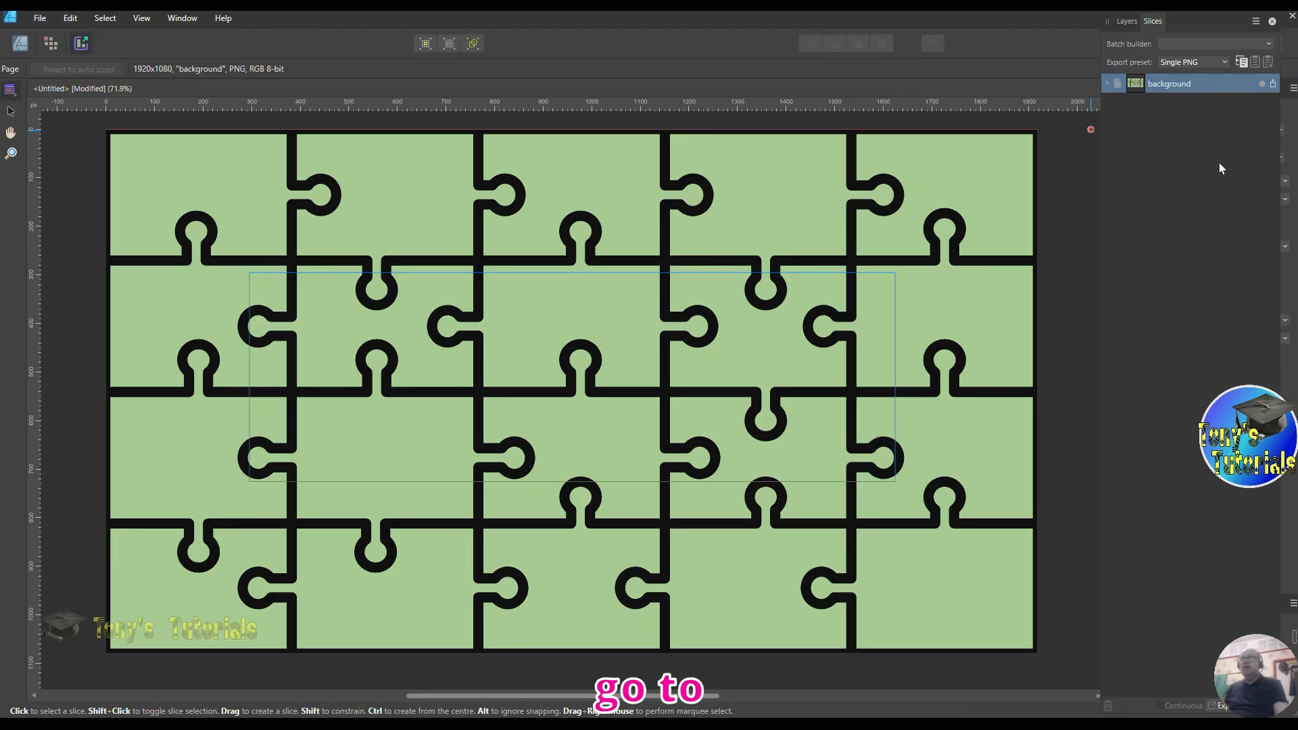
{"action": "left_click", "coordinate": [1108, 84]}
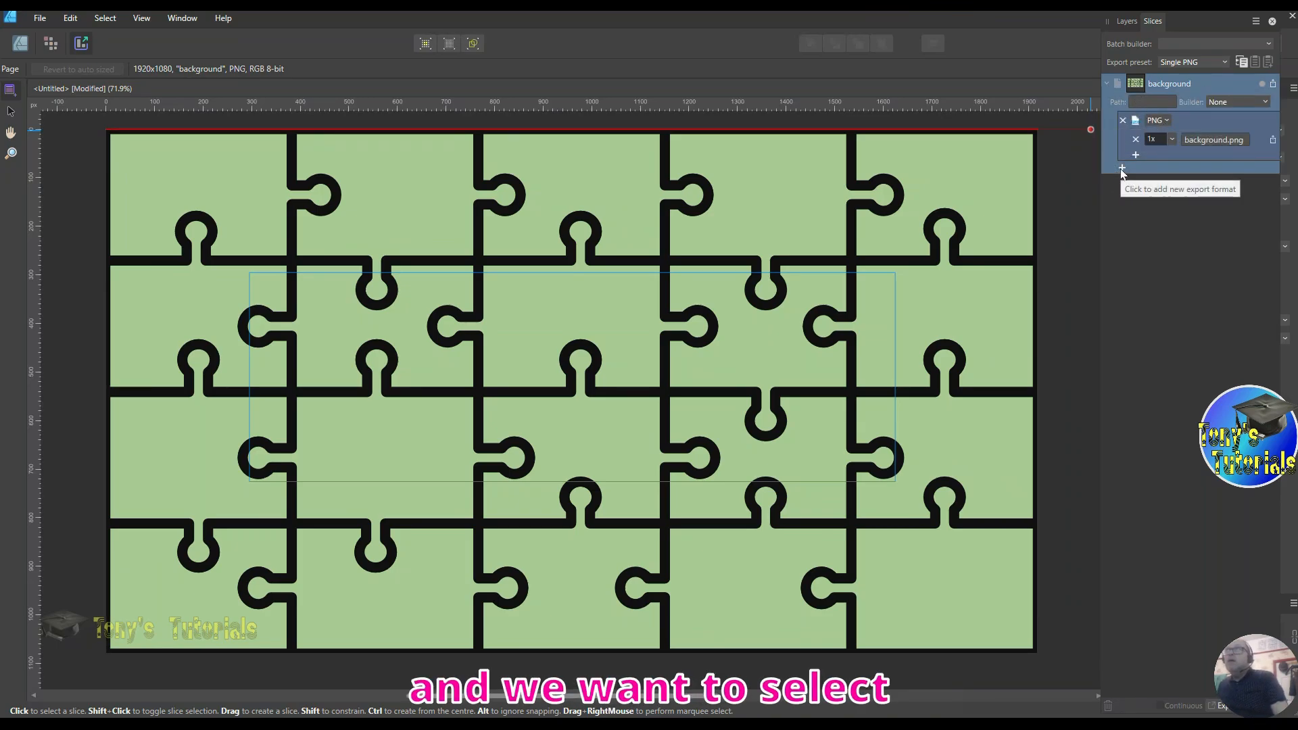
{"action": "left_click", "coordinate": [1223, 62]}
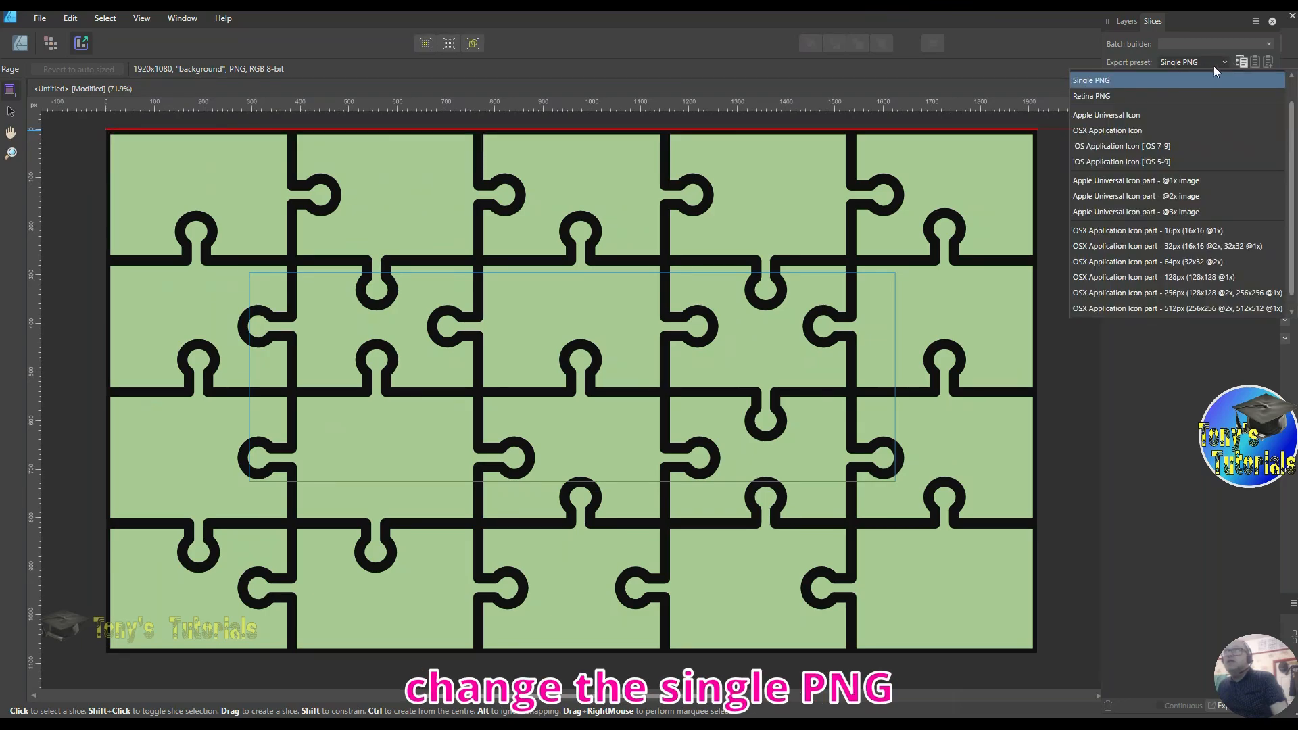
{"action": "scroll", "coordinate": [1190, 101], "scroll_direction": "down", "scroll_amount": 1}
{"action": "scroll", "coordinate": [1203, 238], "scroll_direction": "up", "scroll_amount": 3}
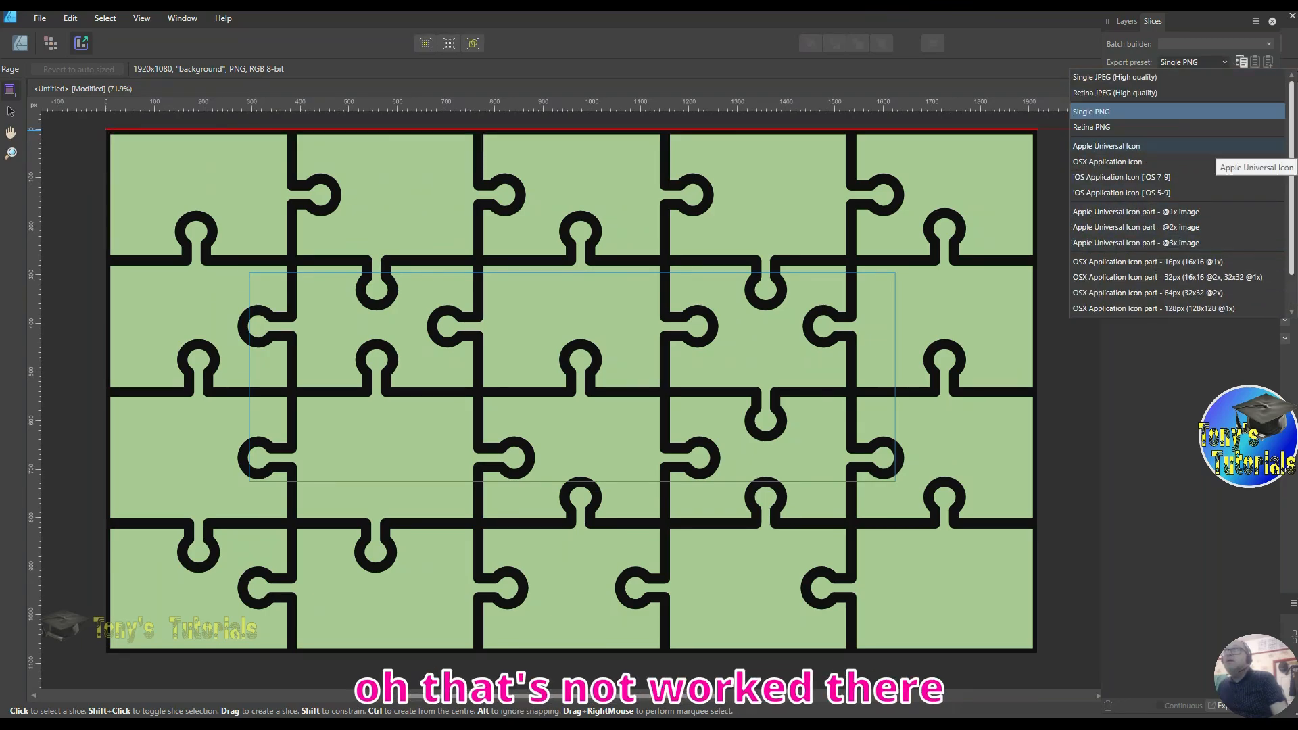
Show the layer list in the Export Persona and try to select all the puzzle piece curves.
{"action": "left_click", "coordinate": [1127, 24]}
{"action": "left_click", "coordinate": [1127, 25]}
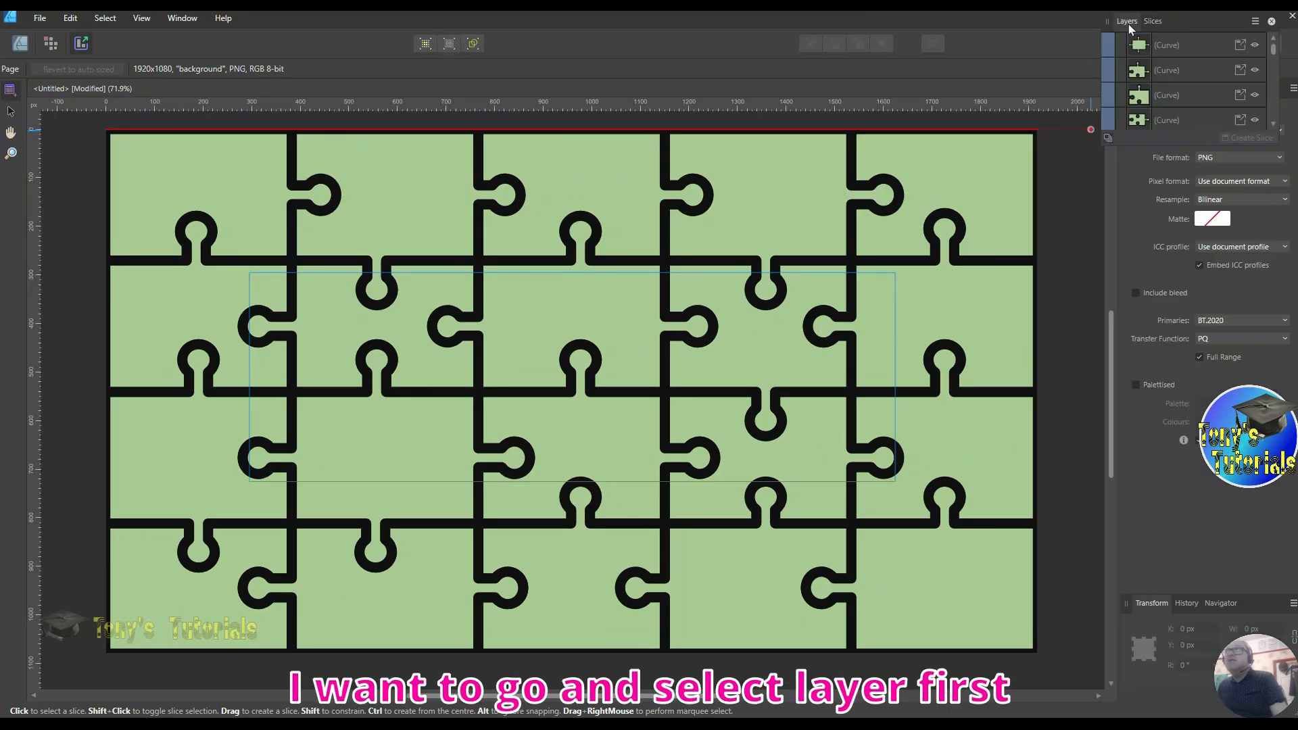
{"action": "left_click", "coordinate": [1273, 124]}
{"action": "mouse_move", "coordinate": [1274, 52]}
{"action": "left_mouse_down"}
{"action": "mouse_move", "coordinate": [1272, 113]}
{"action": "mouse_move", "coordinate": [1272, 47]}
{"action": "left_mouse_up"}
{"action": "left_click", "coordinate": [112, 21]}
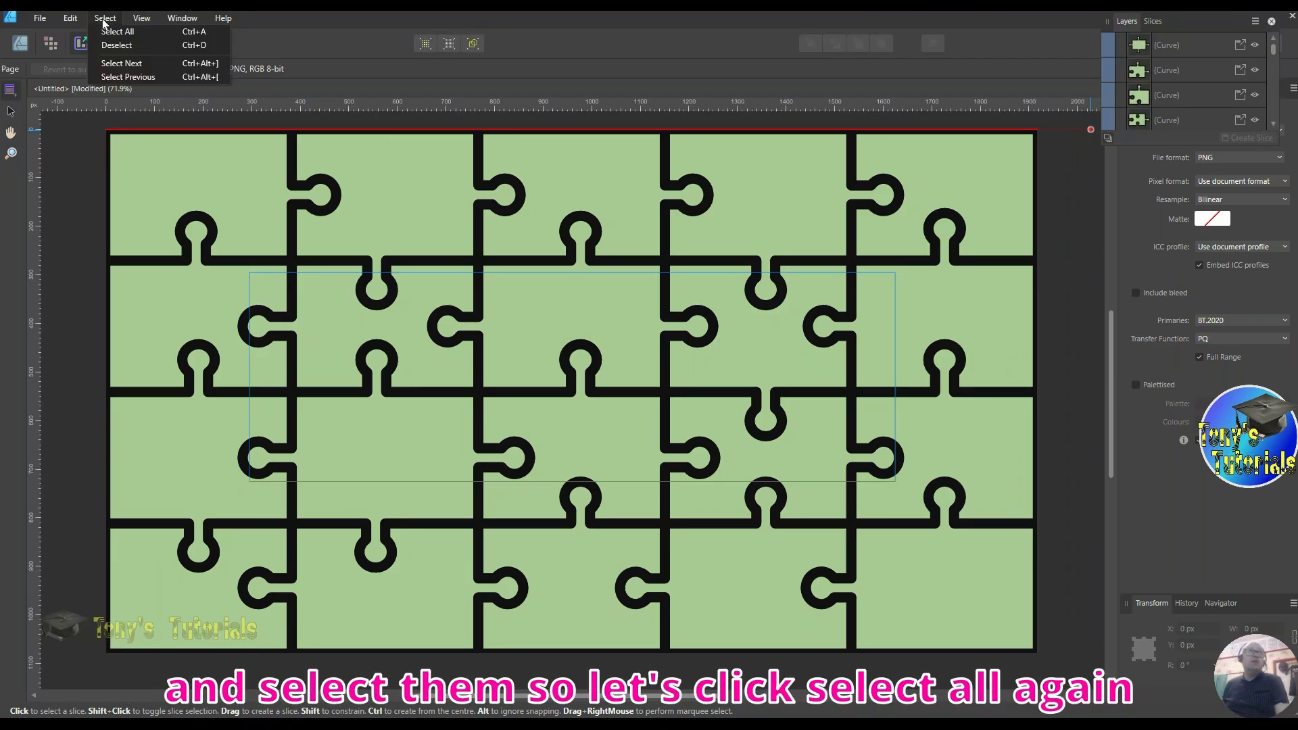
{"action": "left_click", "coordinate": [111, 33]}
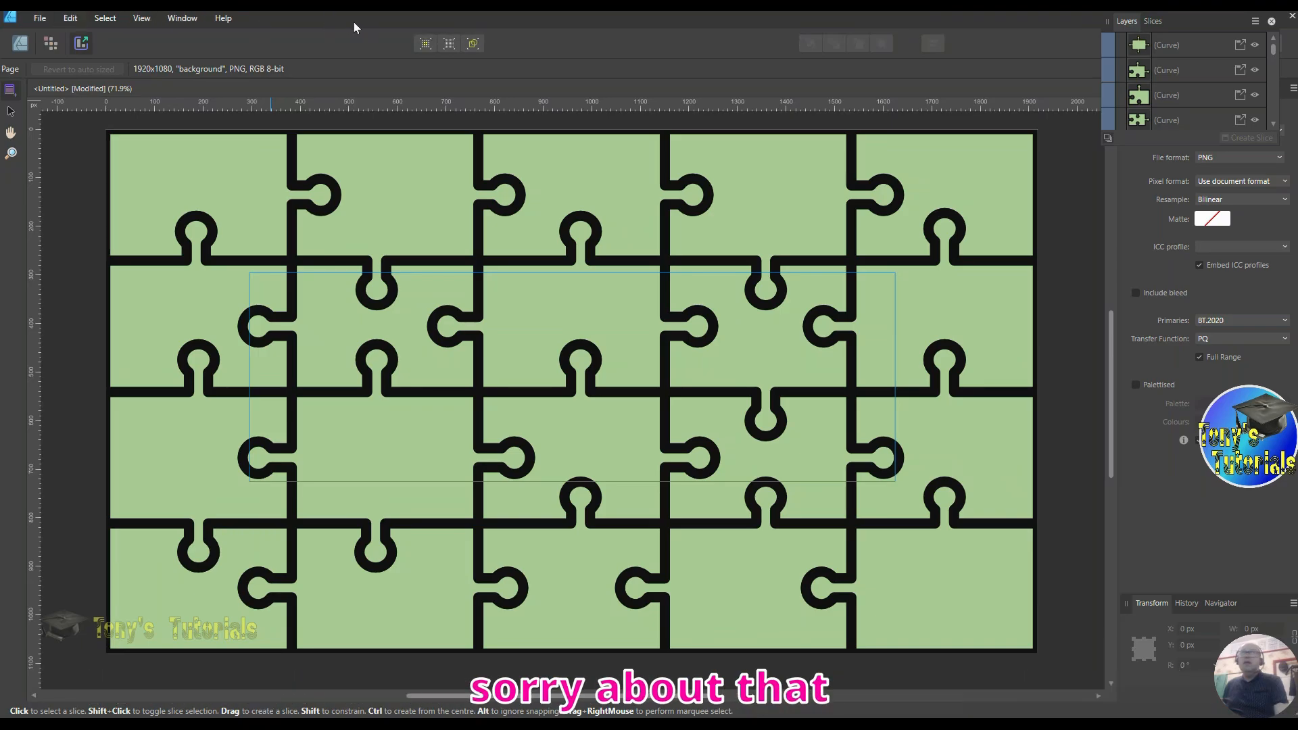
Return to the Designer Persona, select all the puzzle pieces, and switch back to the Export Persona.
{"action": "left_click", "coordinate": [20, 44]}
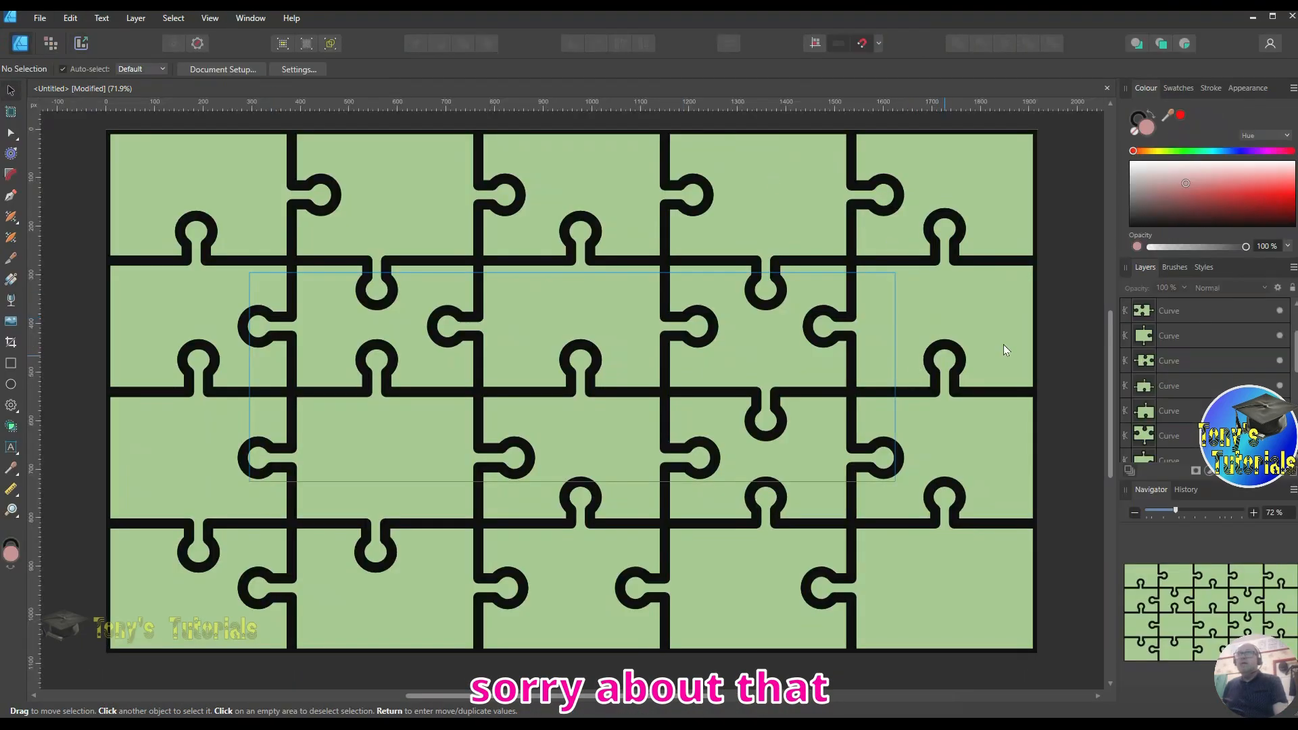
{"action": "left_click", "coordinate": [174, 19]}
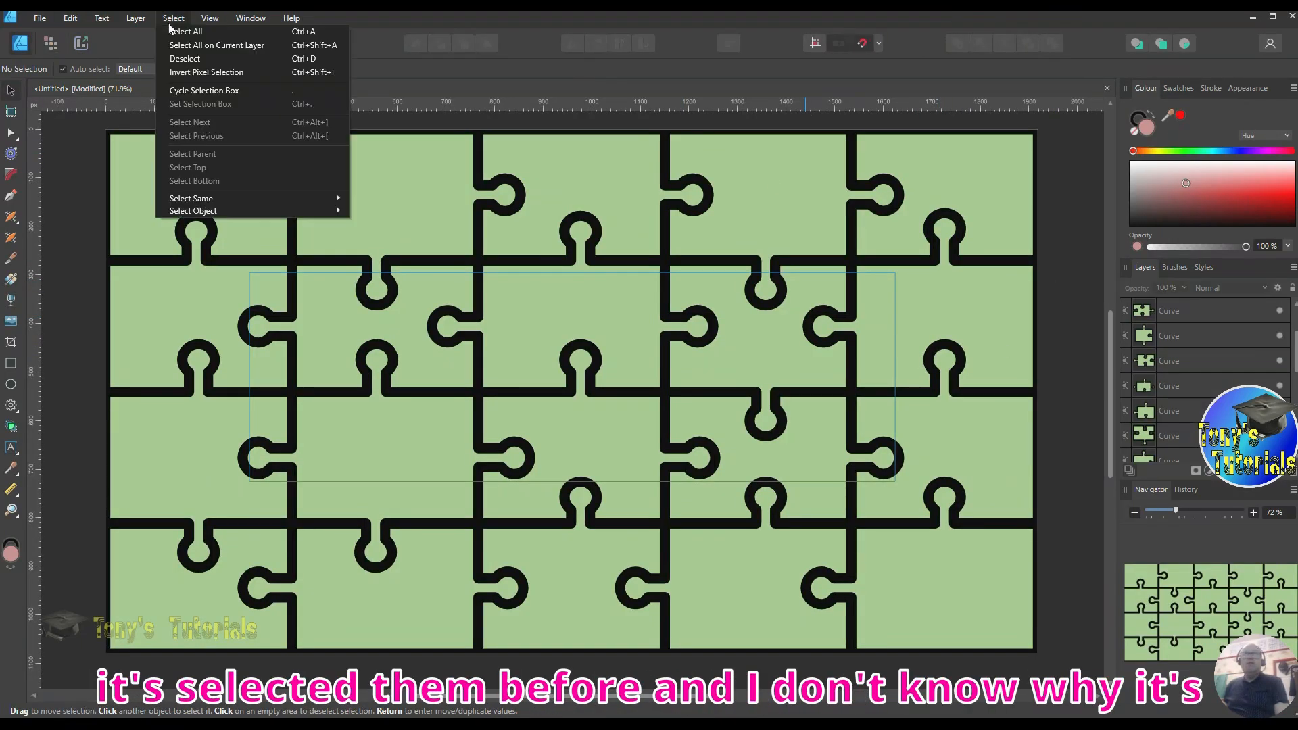
{"action": "left_click", "coordinate": [180, 31]}
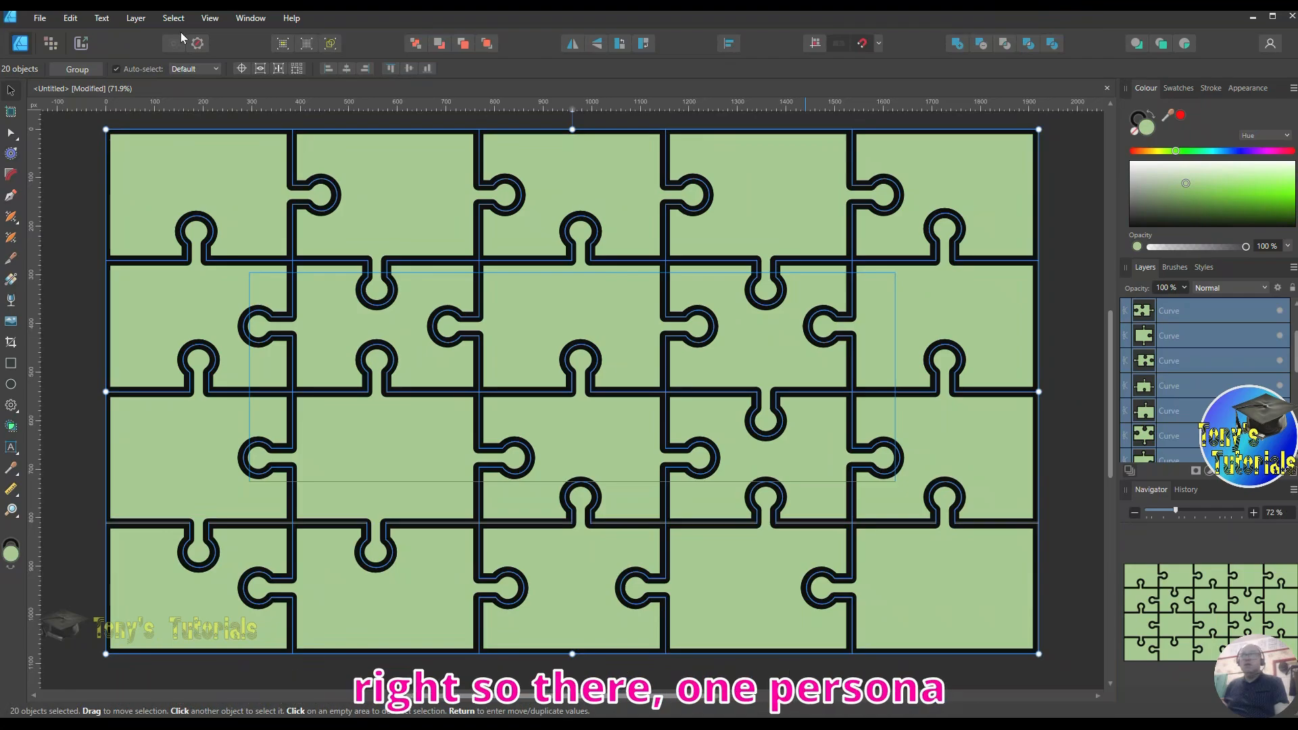
{"action": "left_click", "coordinate": [81, 43]}
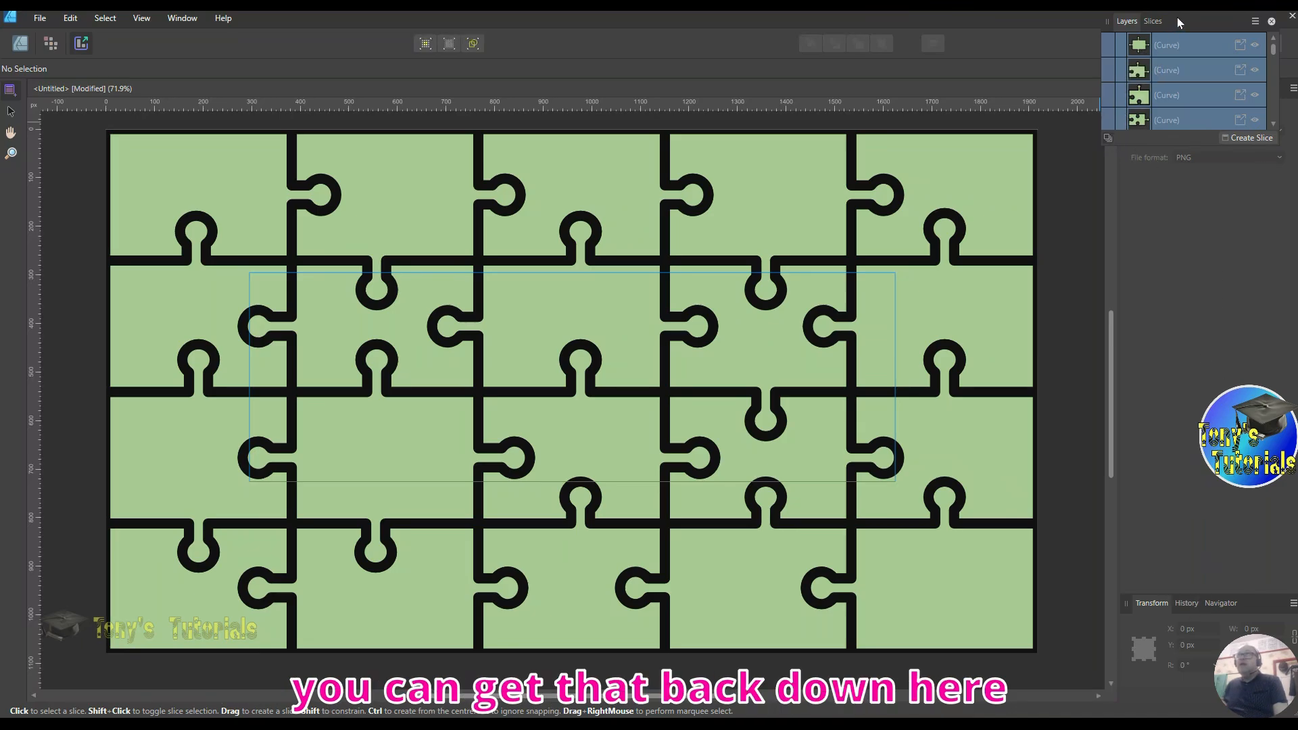
Dock the Layers and Slices panels beneath Export Options, extend their height, and set the export options mode to Selection.
{"action": "left_click_drag", "start_coordinate": [1179, 20], "coordinate": [1173, 135]}
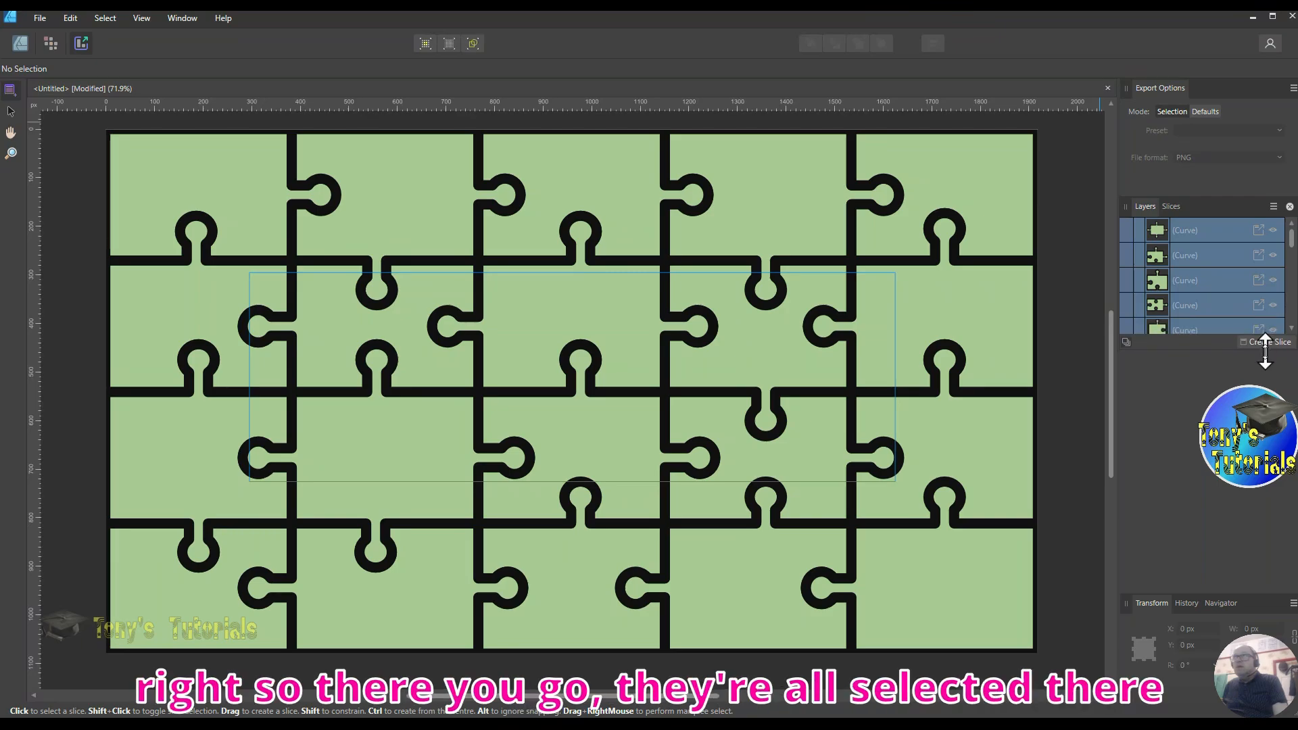
{"action": "left_click_drag", "start_coordinate": [1269, 341], "coordinate": [1266, 570]}
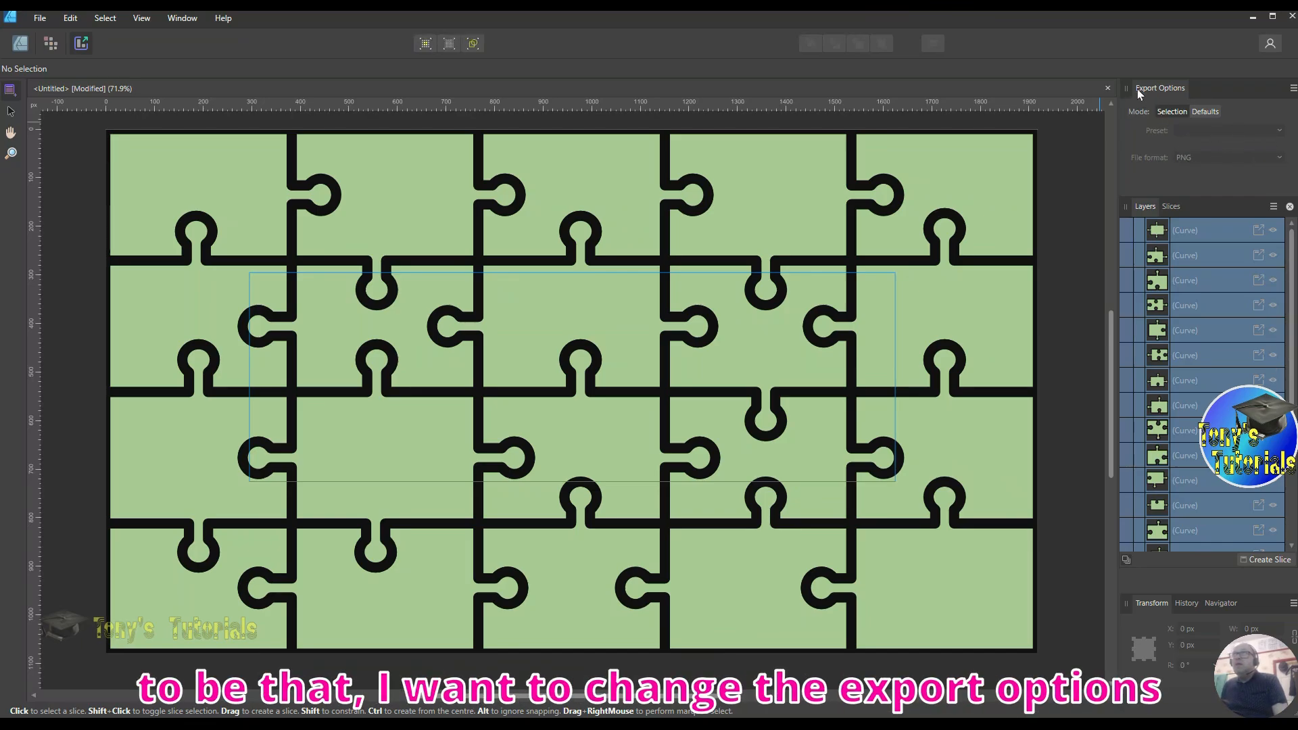
{"action": "left_click", "coordinate": [1170, 111]}
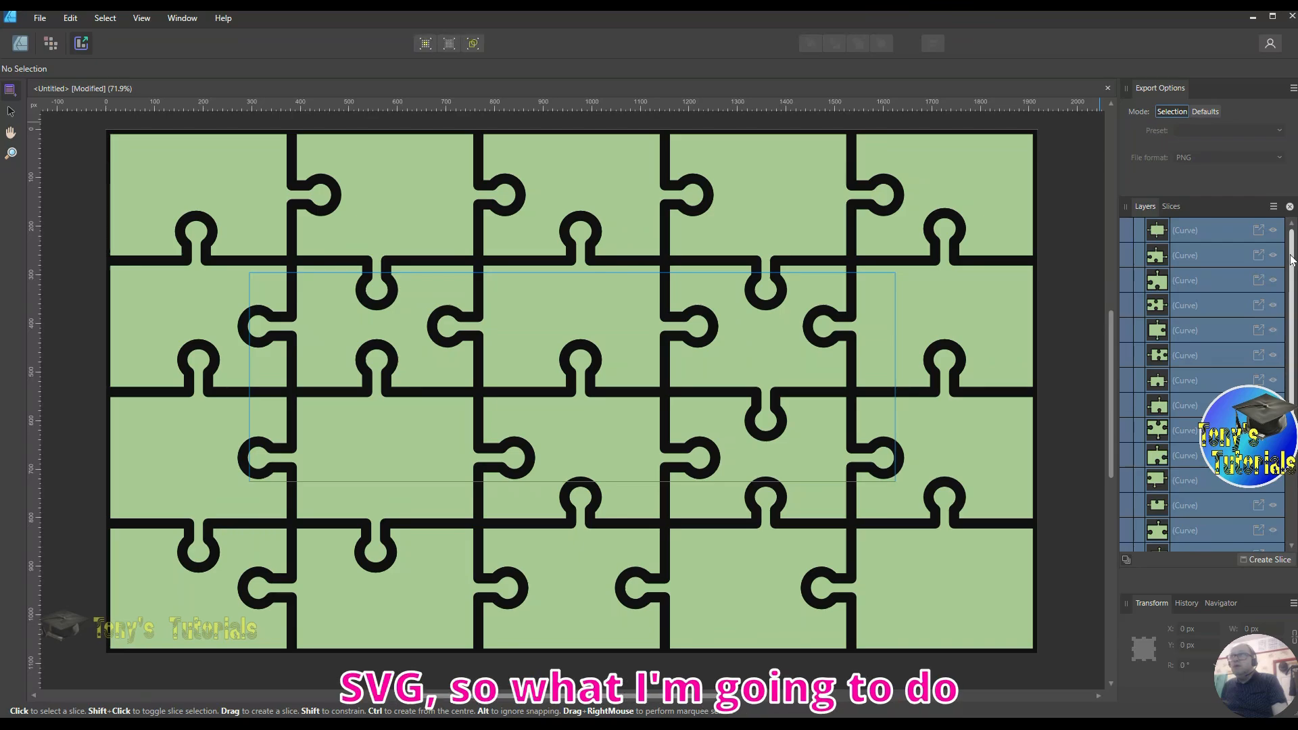
Create slices from all the selected puzzle piece layers.
{"action": "left_click_drag", "start_coordinate": [1293, 261], "coordinate": [1294, 375]}
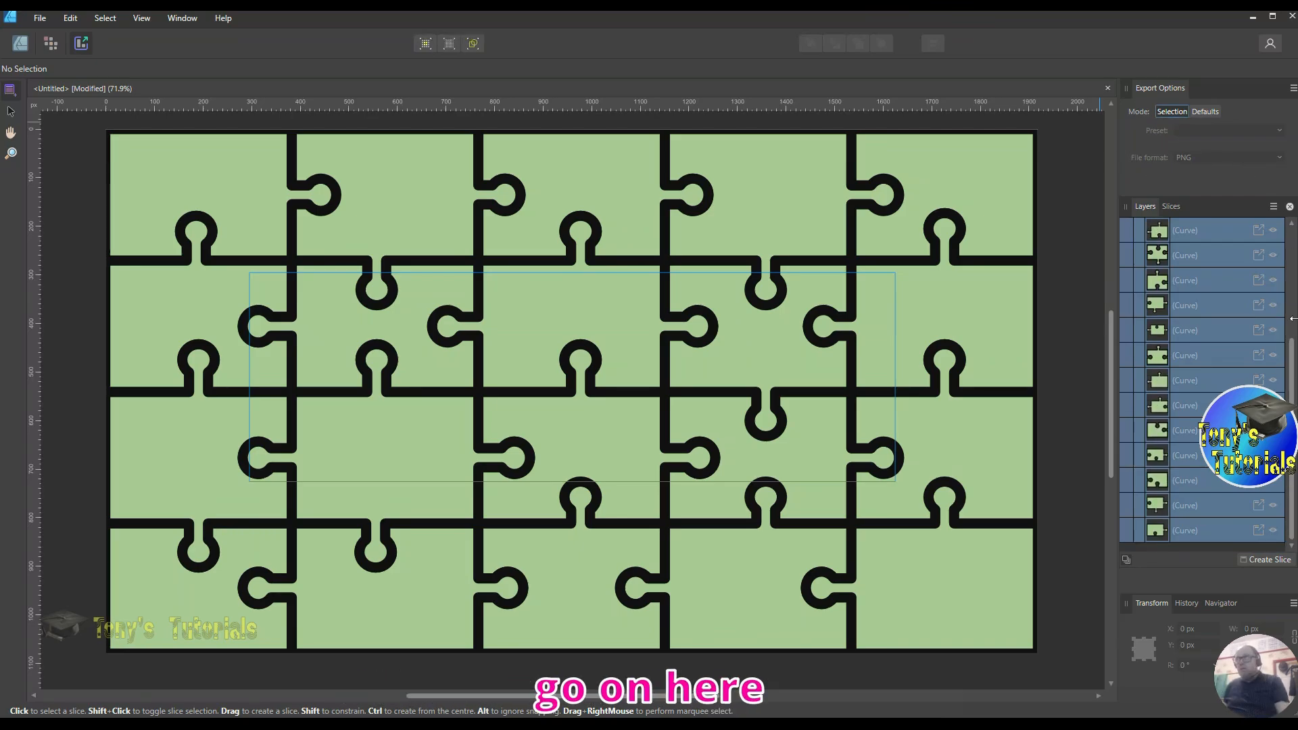
{"action": "left_click_drag", "start_coordinate": [1292, 379], "coordinate": [1293, 233]}
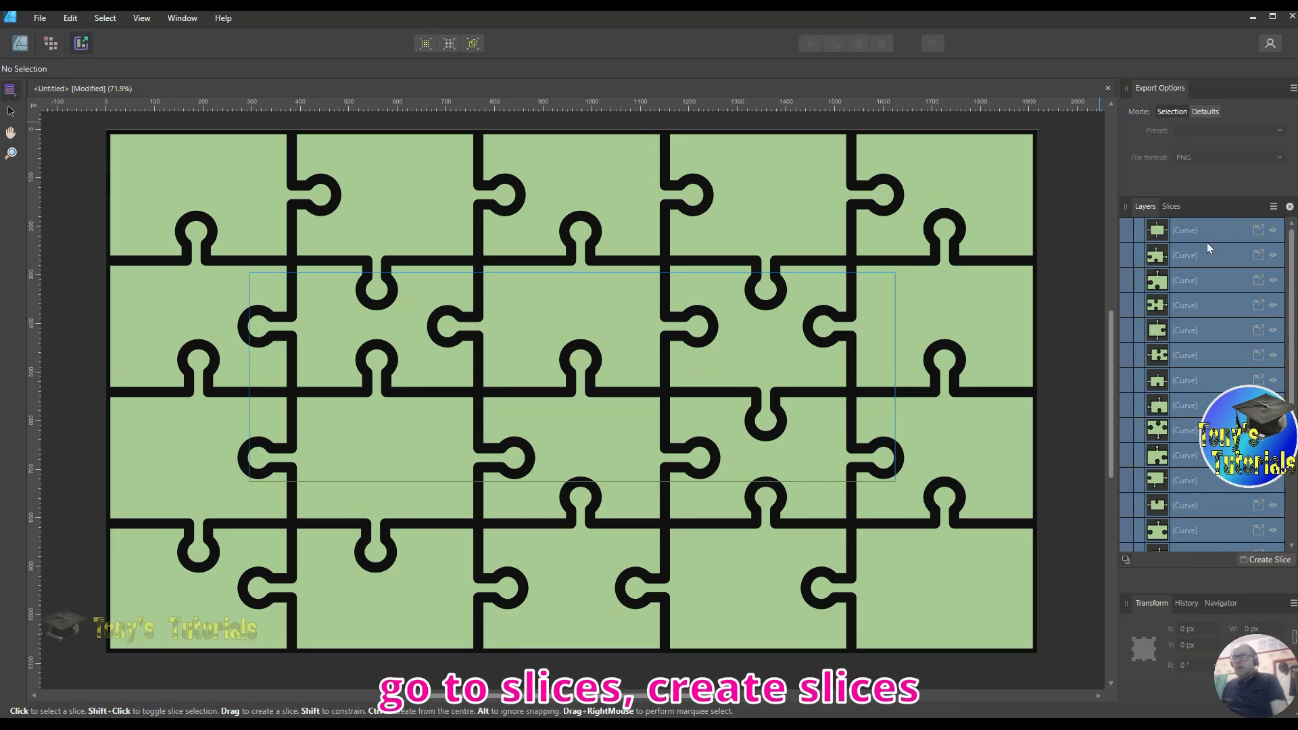
{"action": "left_click", "coordinate": [1273, 562]}
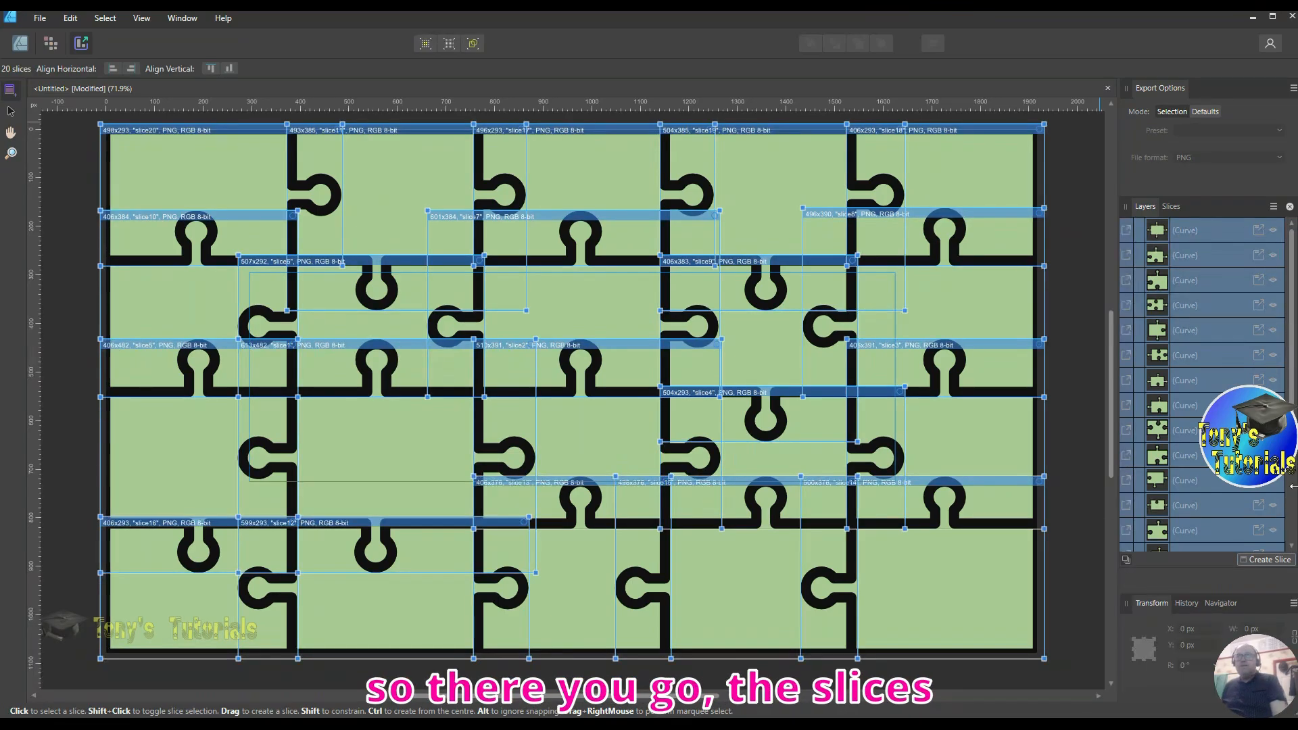
Set the background slice's export format to SVG (for export).
{"action": "left_click", "coordinate": [1173, 207]}
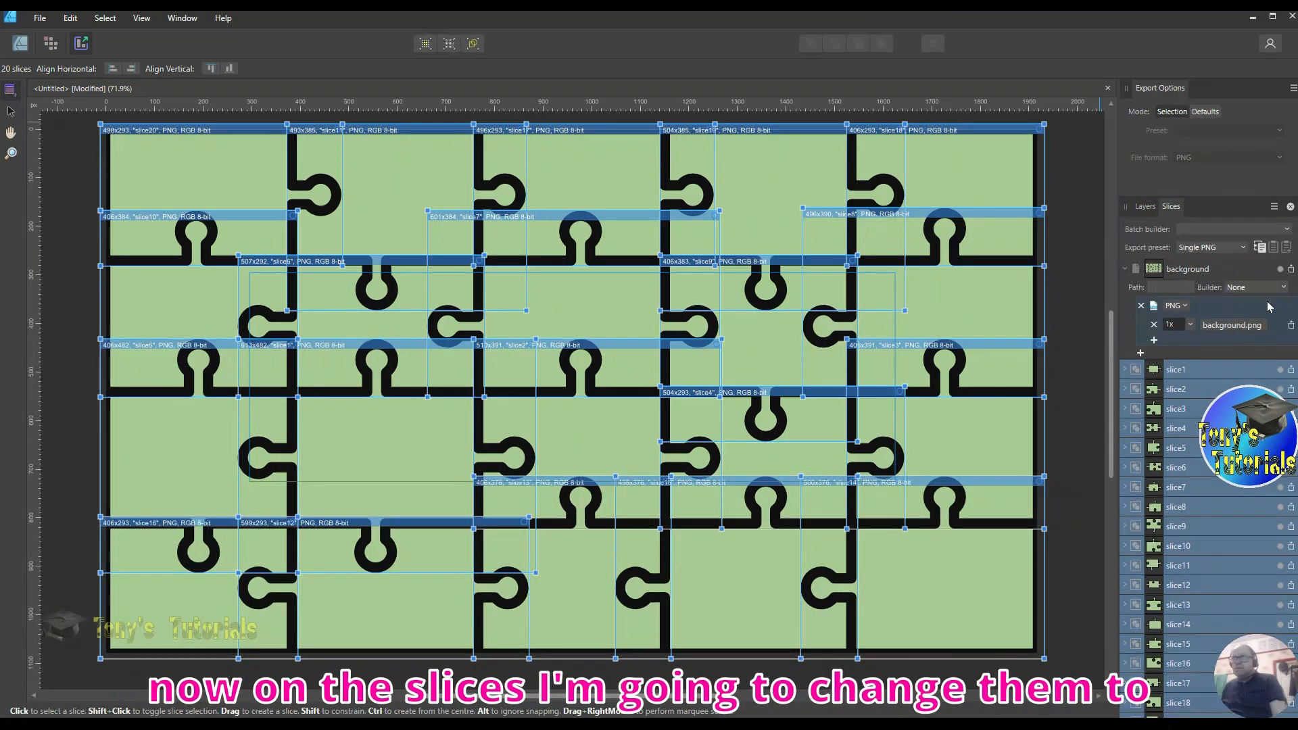
{"action": "left_click", "coordinate": [1184, 307]}
{"action": "scroll", "coordinate": [1209, 488], "scroll_direction": "down", "scroll_amount": 5}
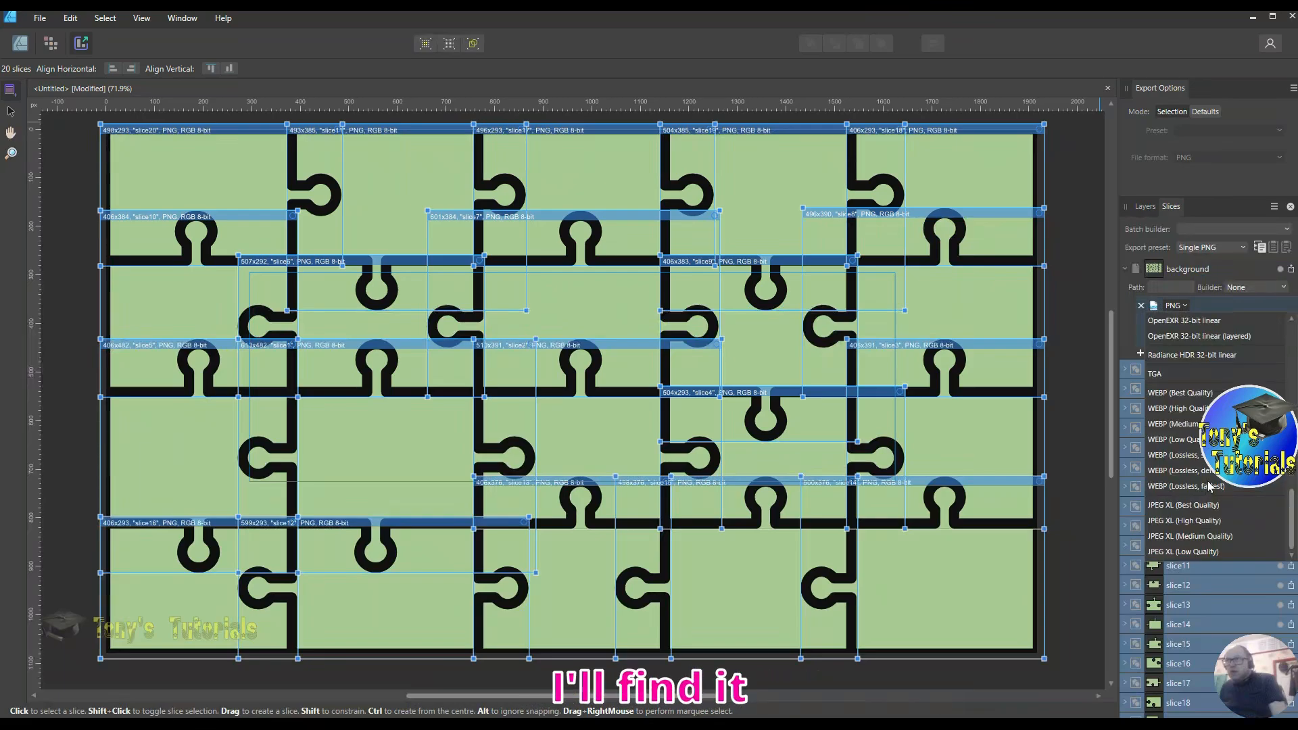
{"action": "scroll", "coordinate": [1210, 436], "scroll_direction": "down", "scroll_amount": 5}
{"action": "scroll", "coordinate": [1210, 433], "scroll_direction": "down", "scroll_amount": 5}
{"action": "scroll", "coordinate": [1141, 352], "scroll_direction": "up", "scroll_amount": 4}
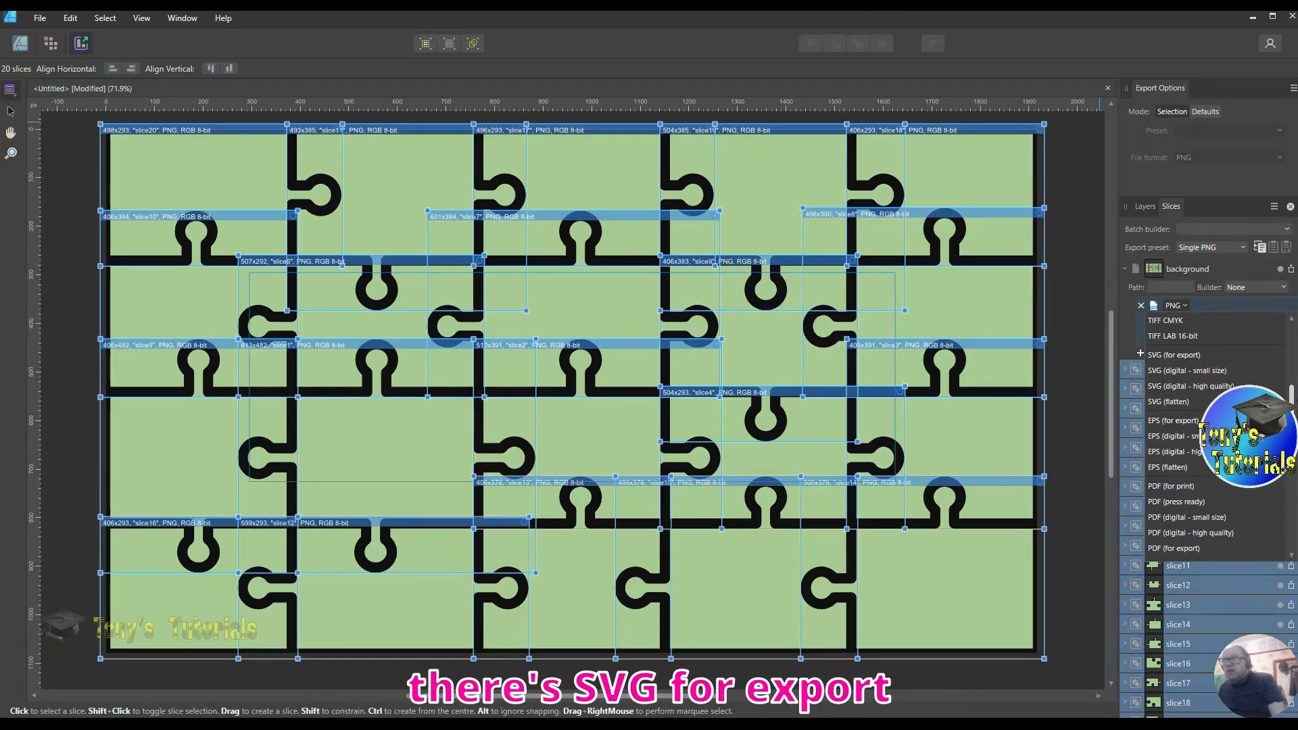
{"action": "left_click", "coordinate": [1173, 355]}
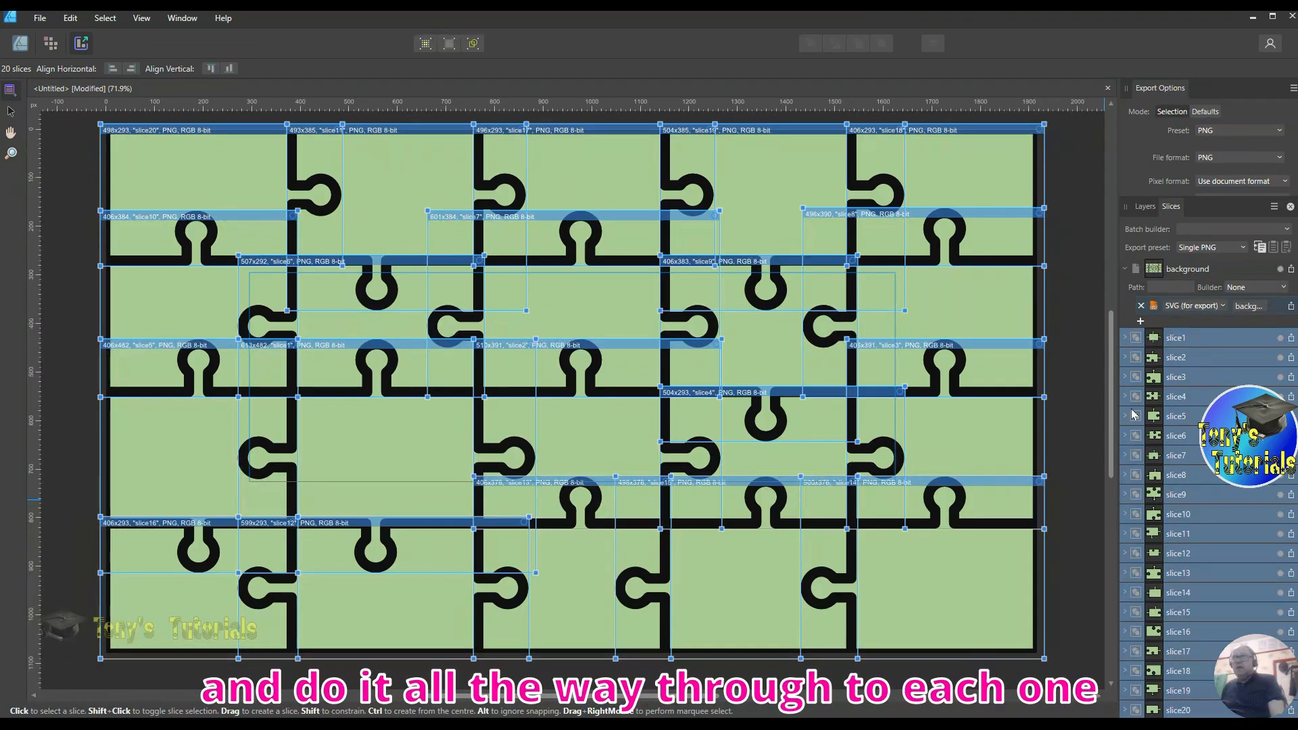
Expand slice1 and set its export format to SVG (for export).
{"action": "left_click", "coordinate": [1126, 338]}
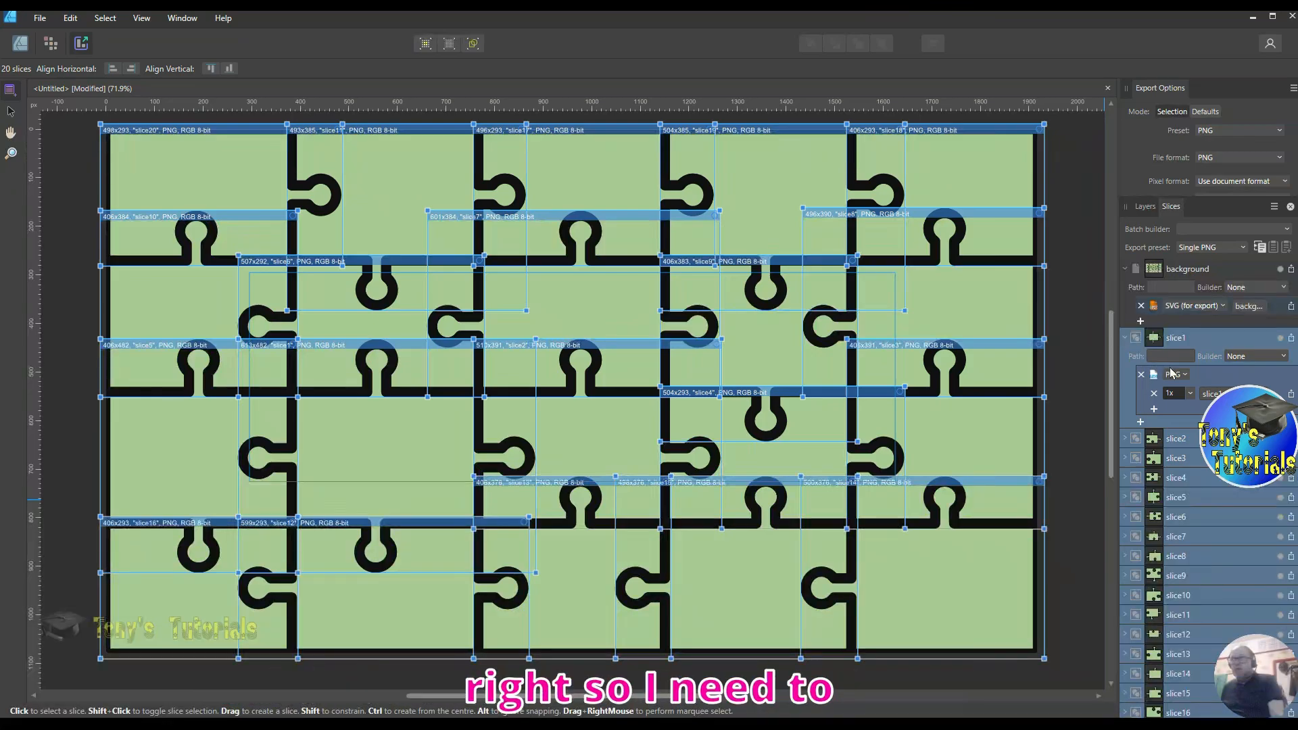
{"action": "left_click", "coordinate": [1185, 376]}
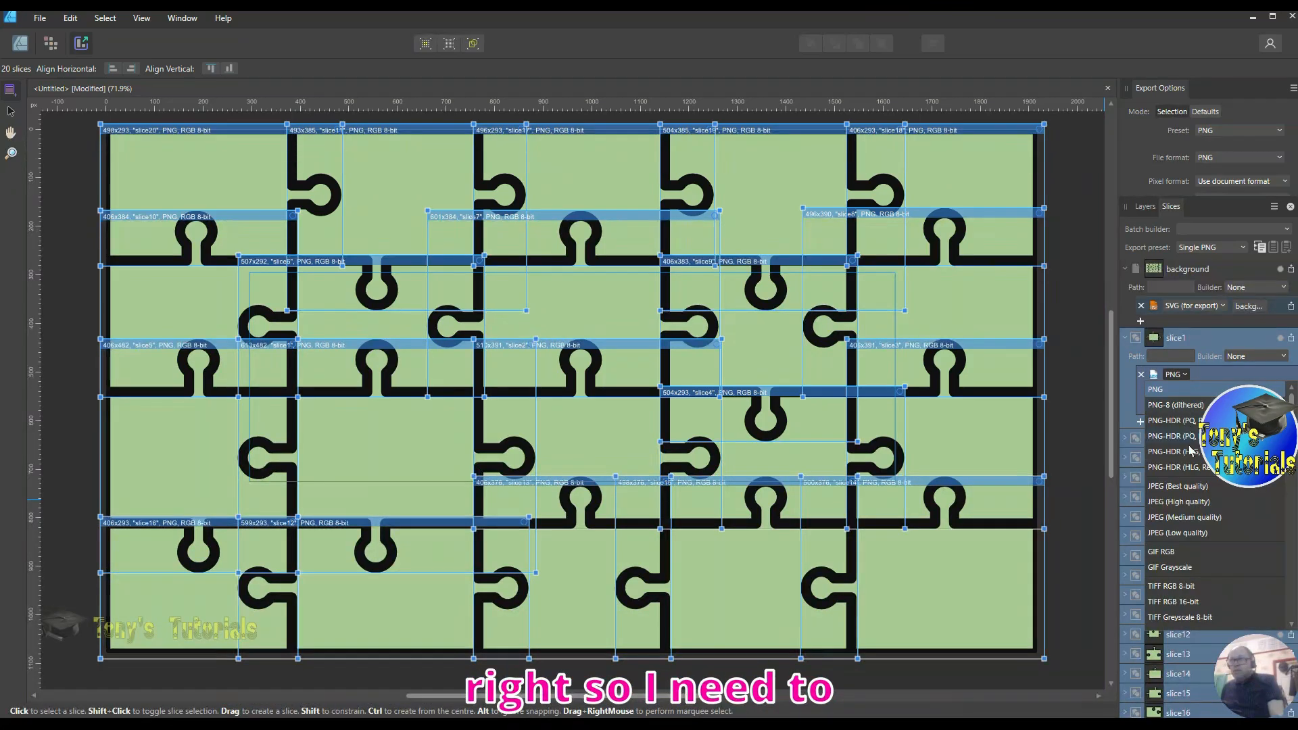
{"action": "scroll", "coordinate": [1210, 507], "scroll_direction": "down", "scroll_amount": 5}
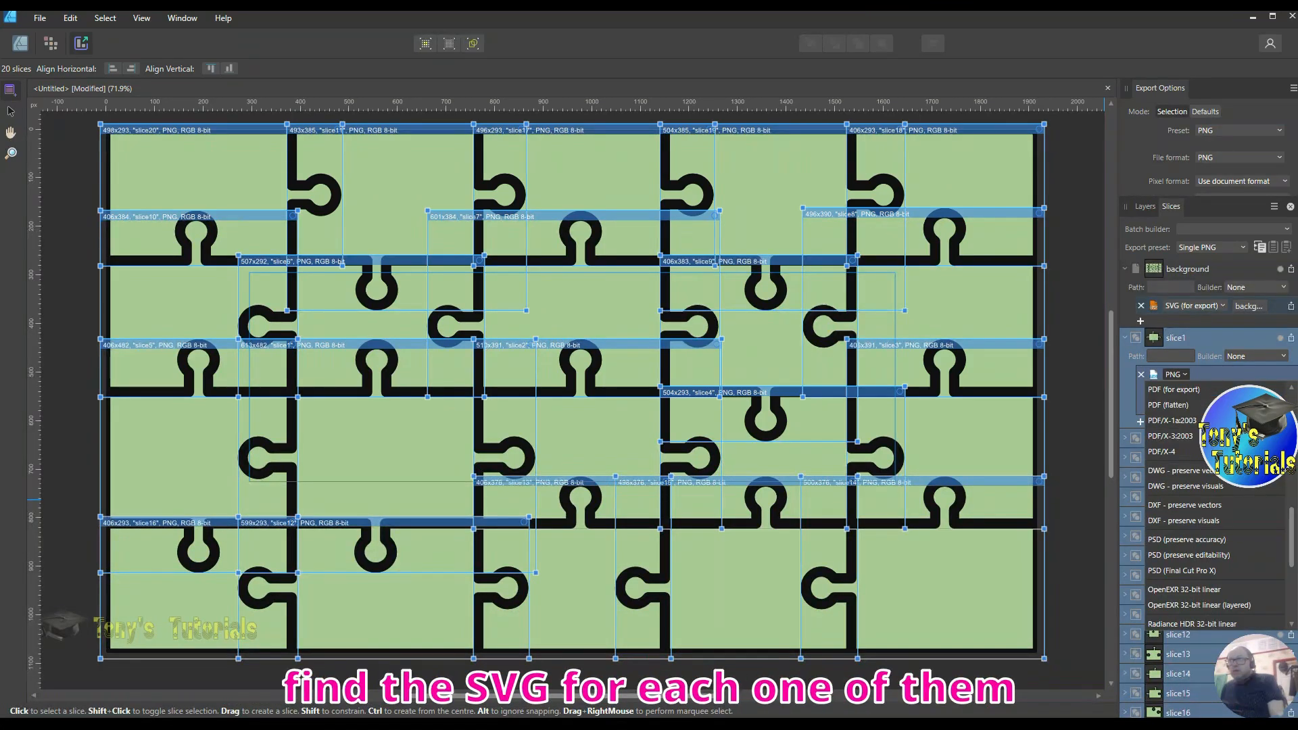
{"action": "scroll", "coordinate": [1210, 507], "scroll_direction": "up", "scroll_amount": 5}
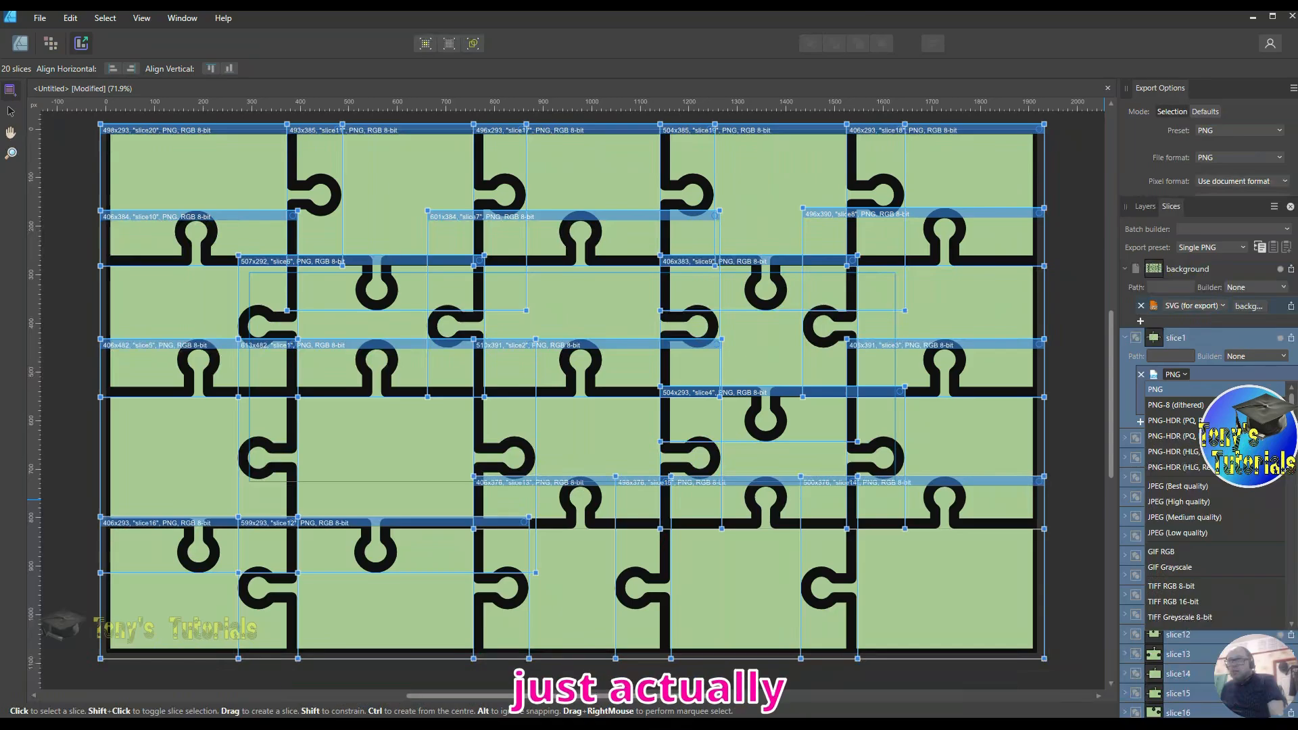
{"action": "scroll", "coordinate": [1210, 507], "scroll_direction": "down", "scroll_amount": 5}
{"action": "scroll", "coordinate": [1211, 507], "scroll_direction": "down", "scroll_amount": 4}
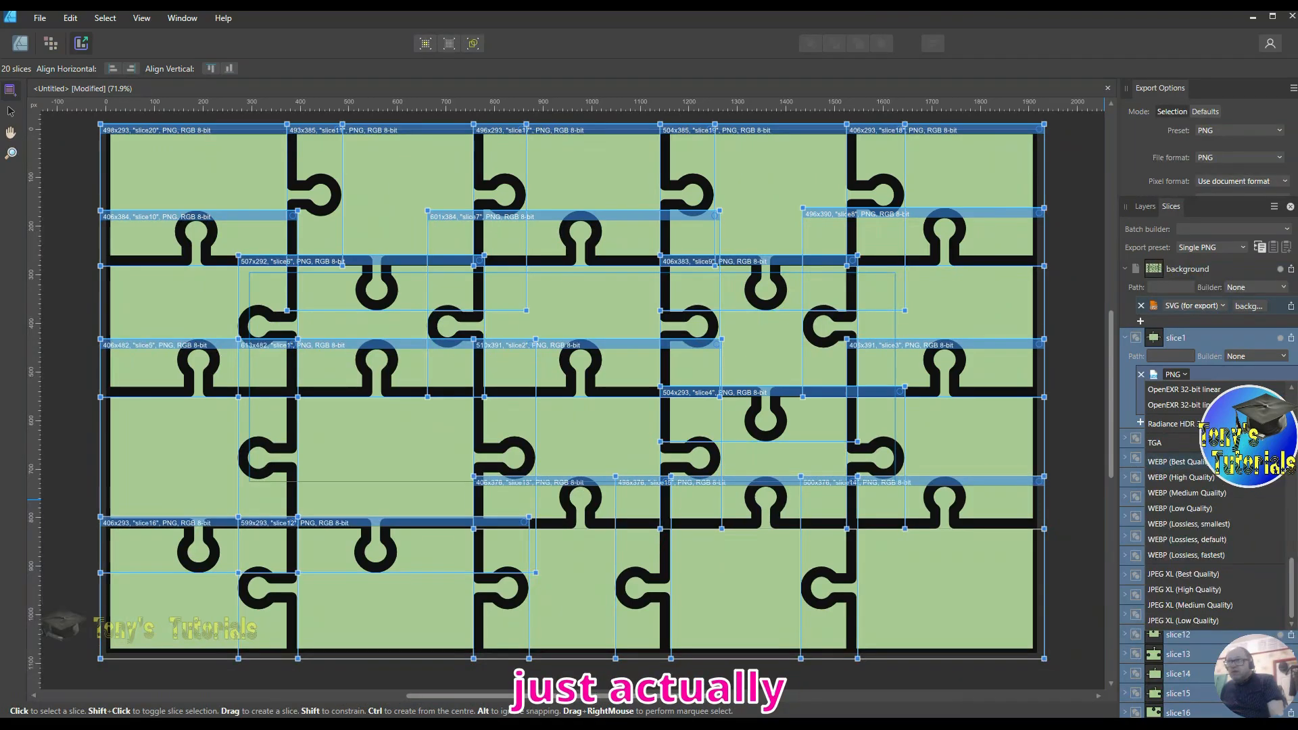
{"action": "left_click_drag", "start_coordinate": [1293, 571], "coordinate": [1293, 481]}
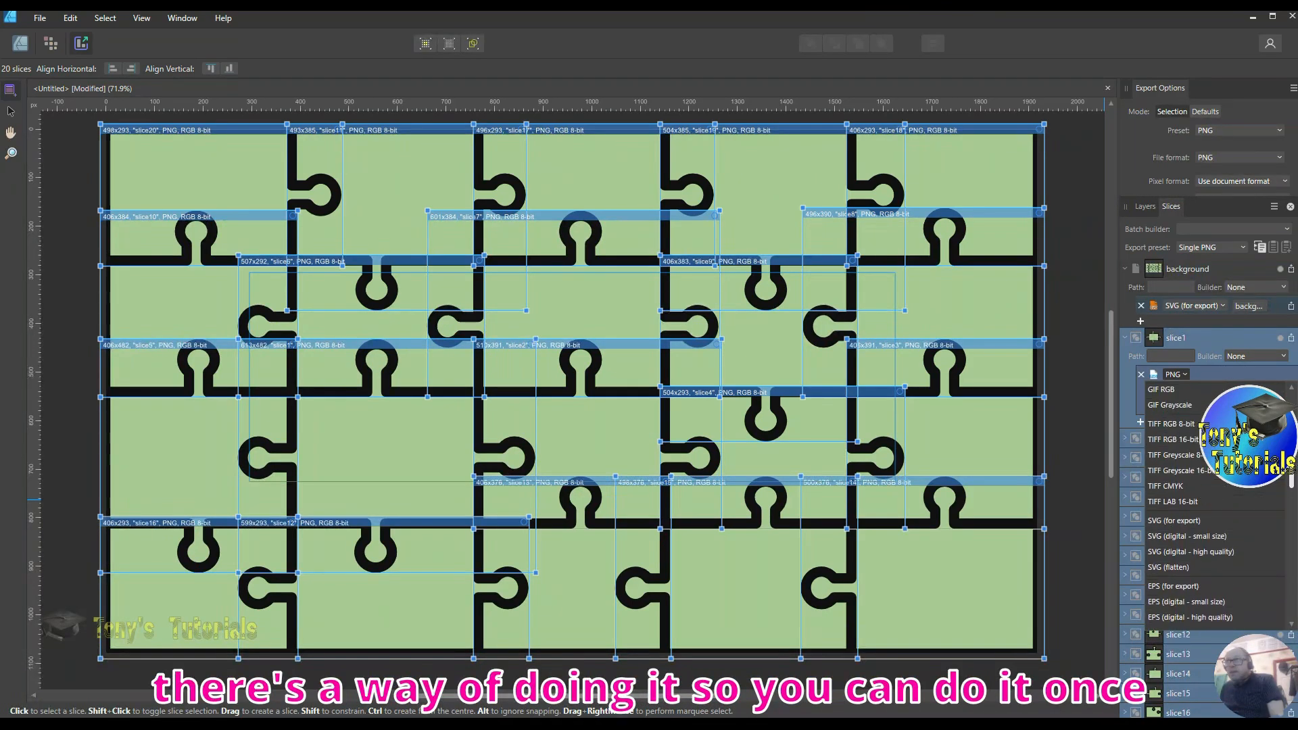
{"action": "left_click", "coordinate": [1174, 521]}
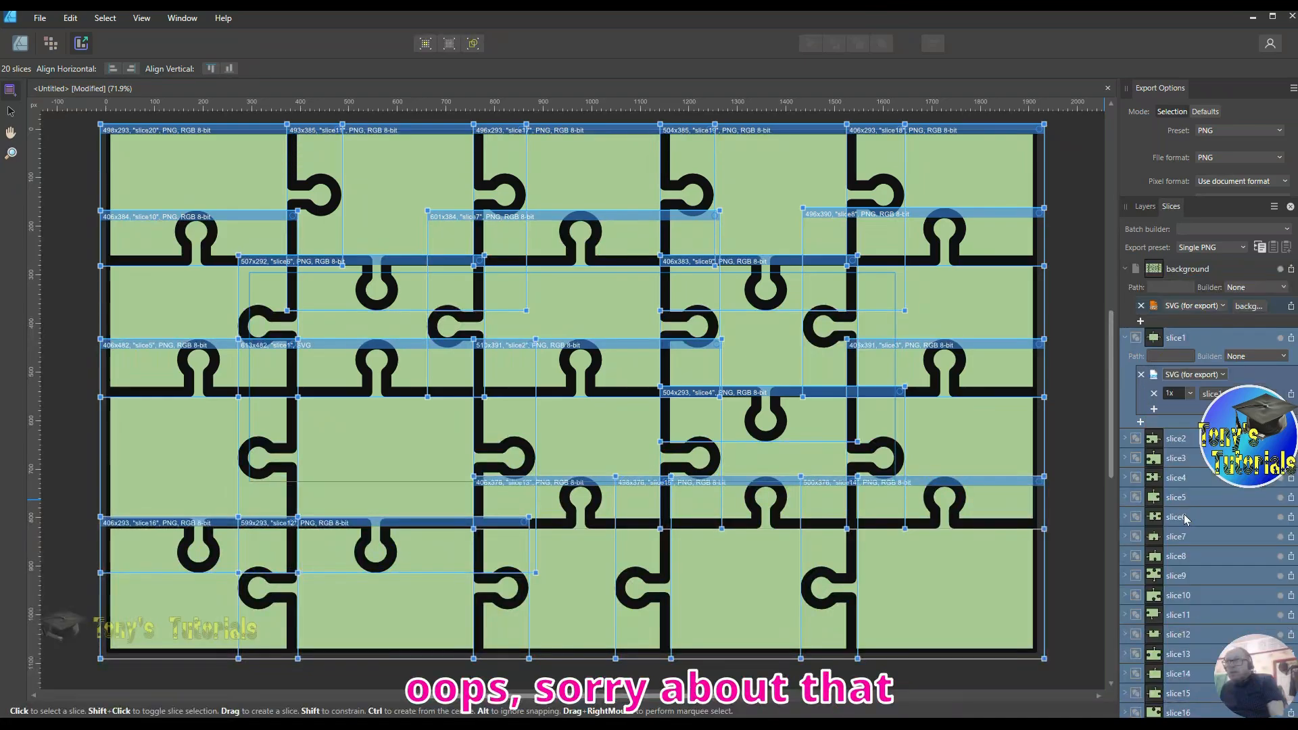
Export the background slice on its own as background.svg into the New folder inside New jigsaw.
{"action": "left_click", "coordinate": [1291, 308]}
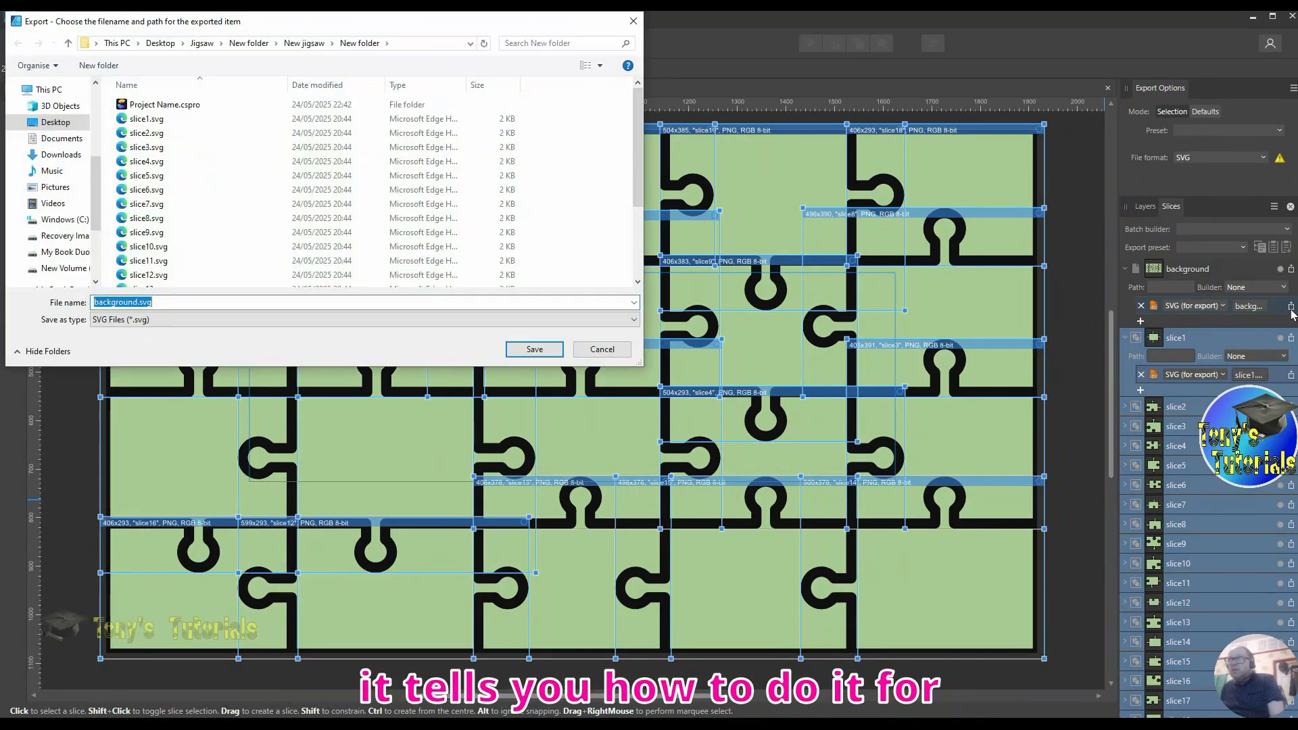
{"action": "left_click", "coordinate": [534, 349]}
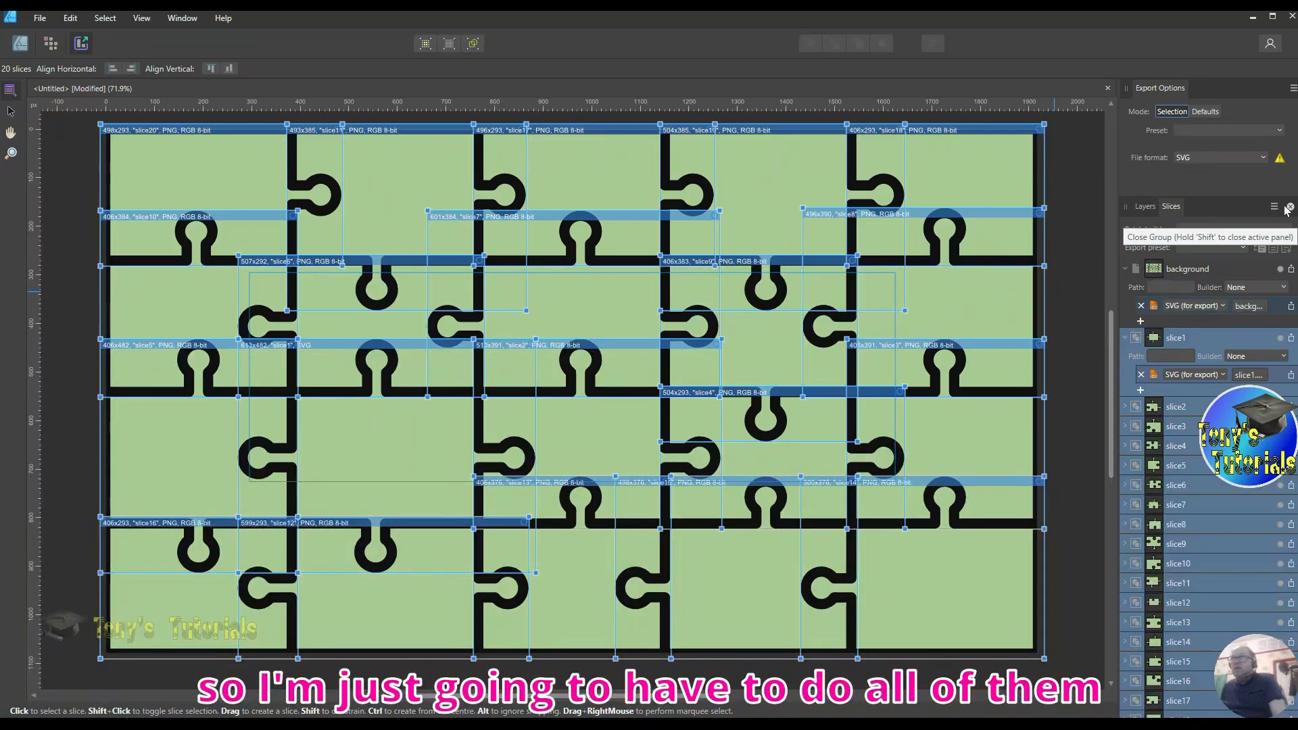
Expand slice2 and set its export format to SVG.
{"action": "left_click", "coordinate": [1126, 407]}
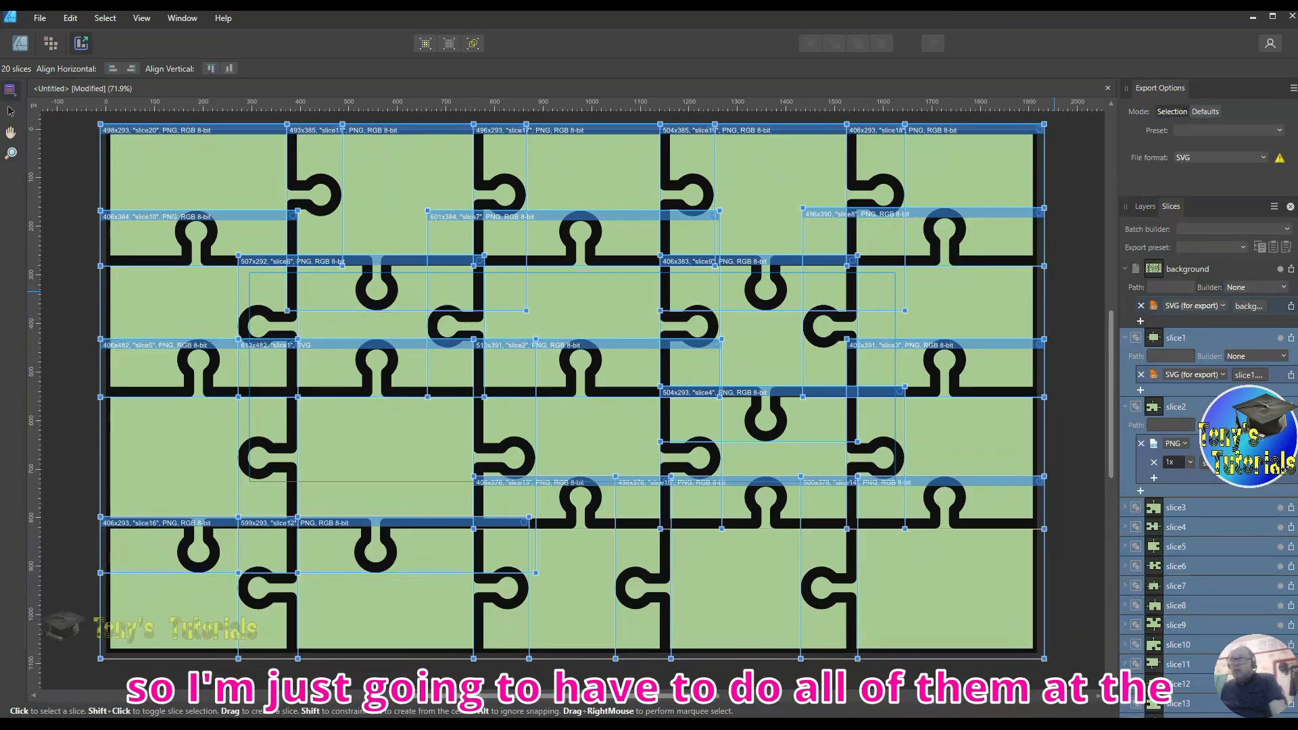
{"action": "left_click", "coordinate": [1186, 445]}
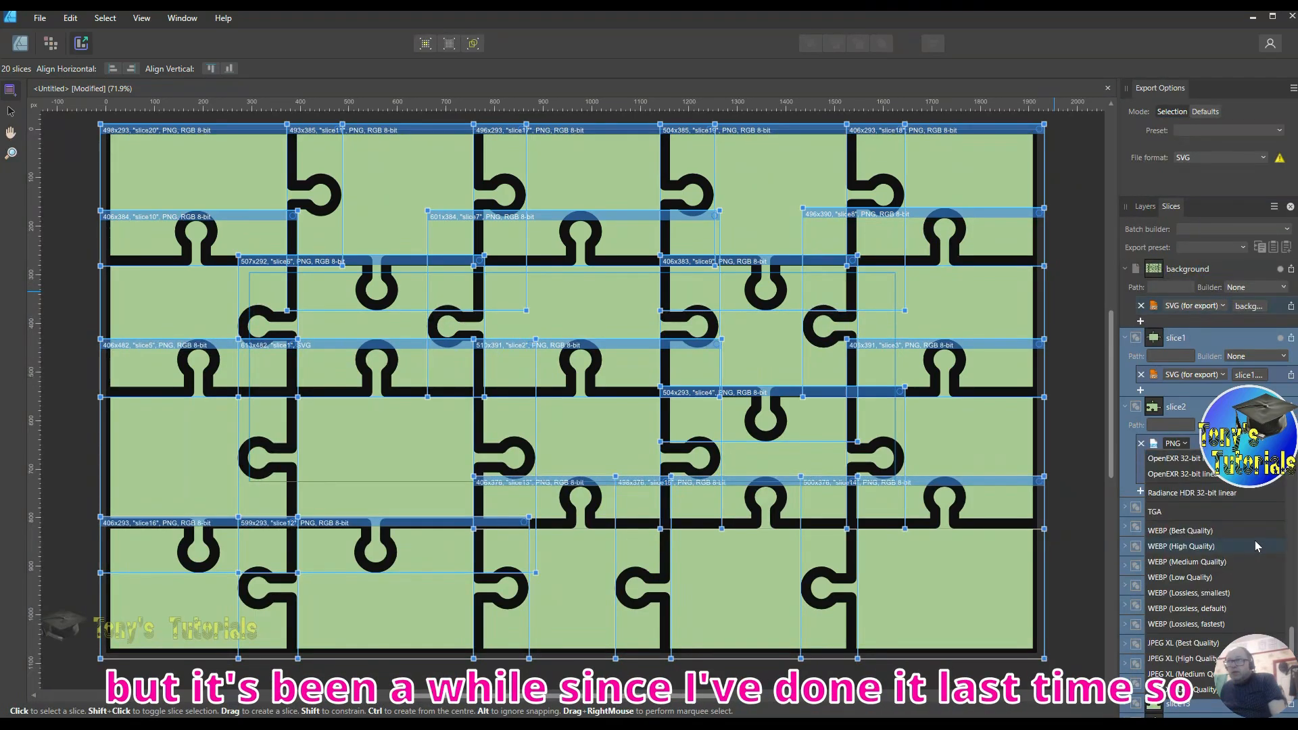
{"action": "scroll", "coordinate": [1255, 537], "scroll_direction": "down", "scroll_amount": 5}
{"action": "scroll", "coordinate": [1256, 537], "scroll_direction": "up", "scroll_amount": 5}
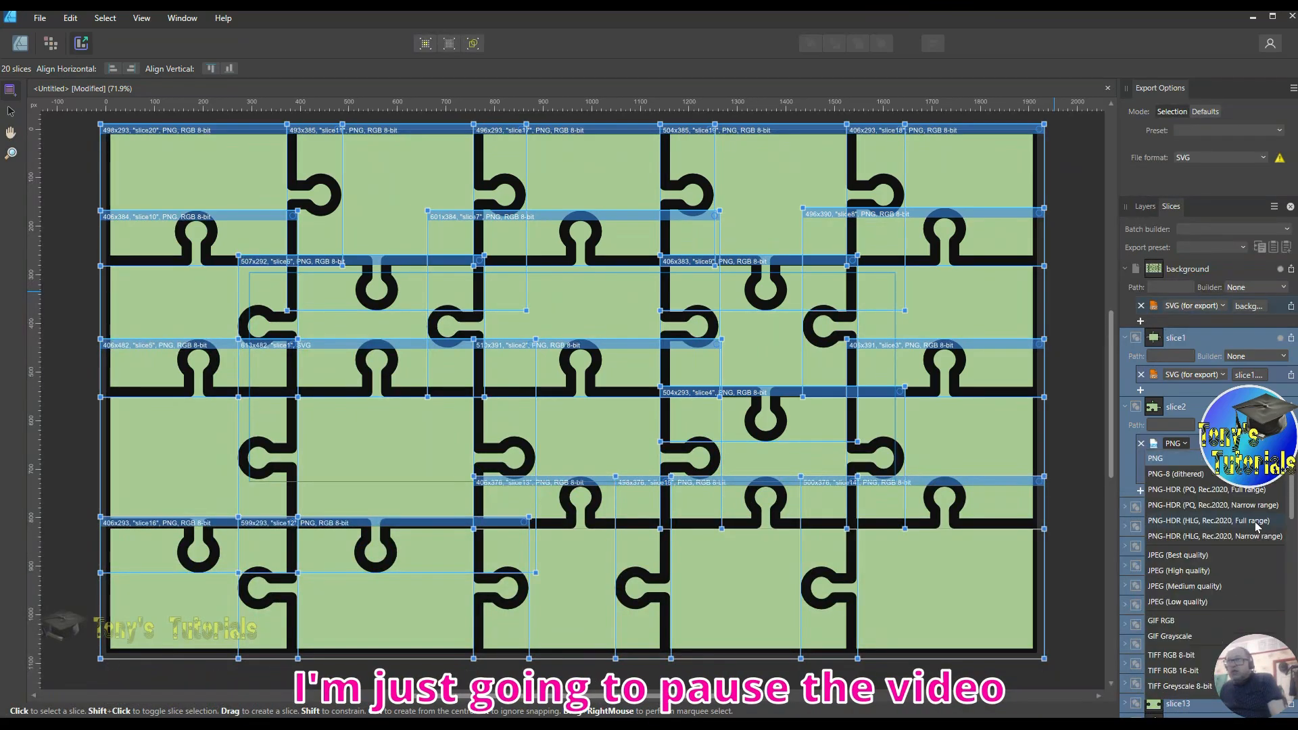
{"action": "scroll", "coordinate": [1211, 575], "scroll_direction": "down", "scroll_amount": 1}
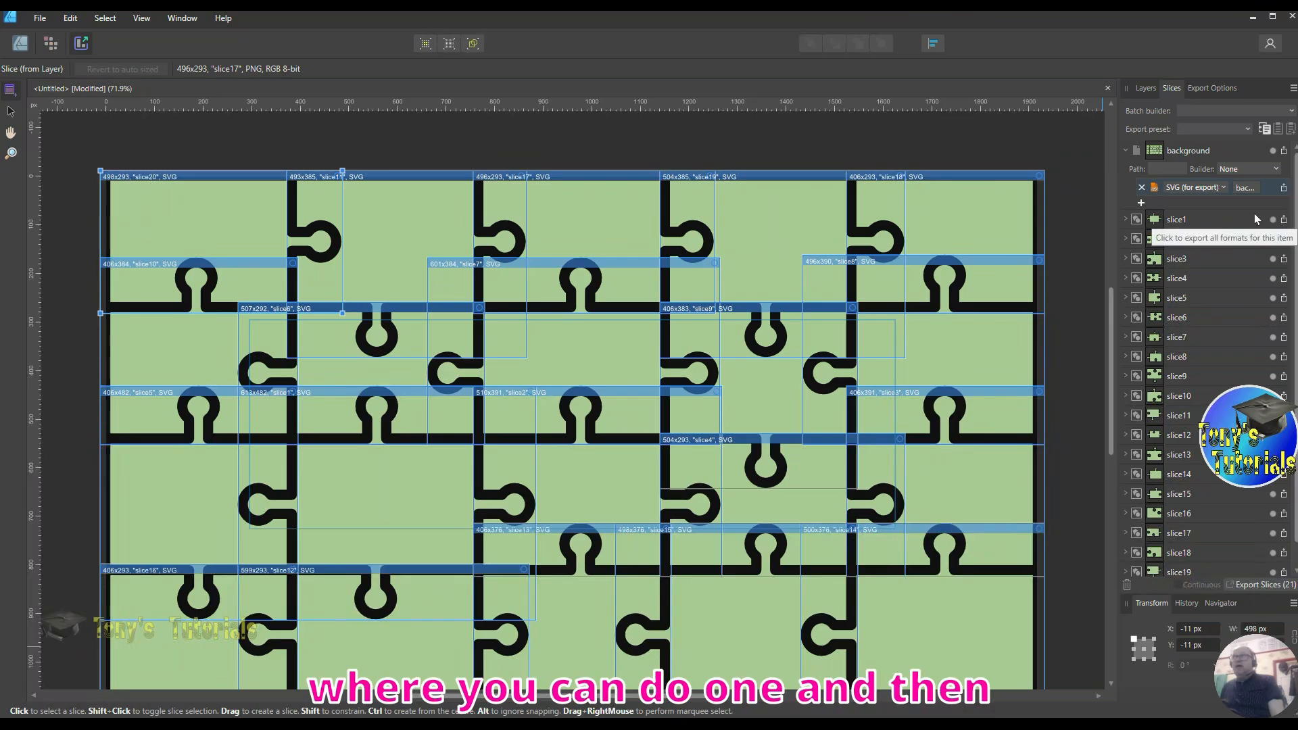
Start exporting all slices together and create a new folder on the Desktop as their destination.
{"action": "left_click", "coordinate": [1270, 590]}
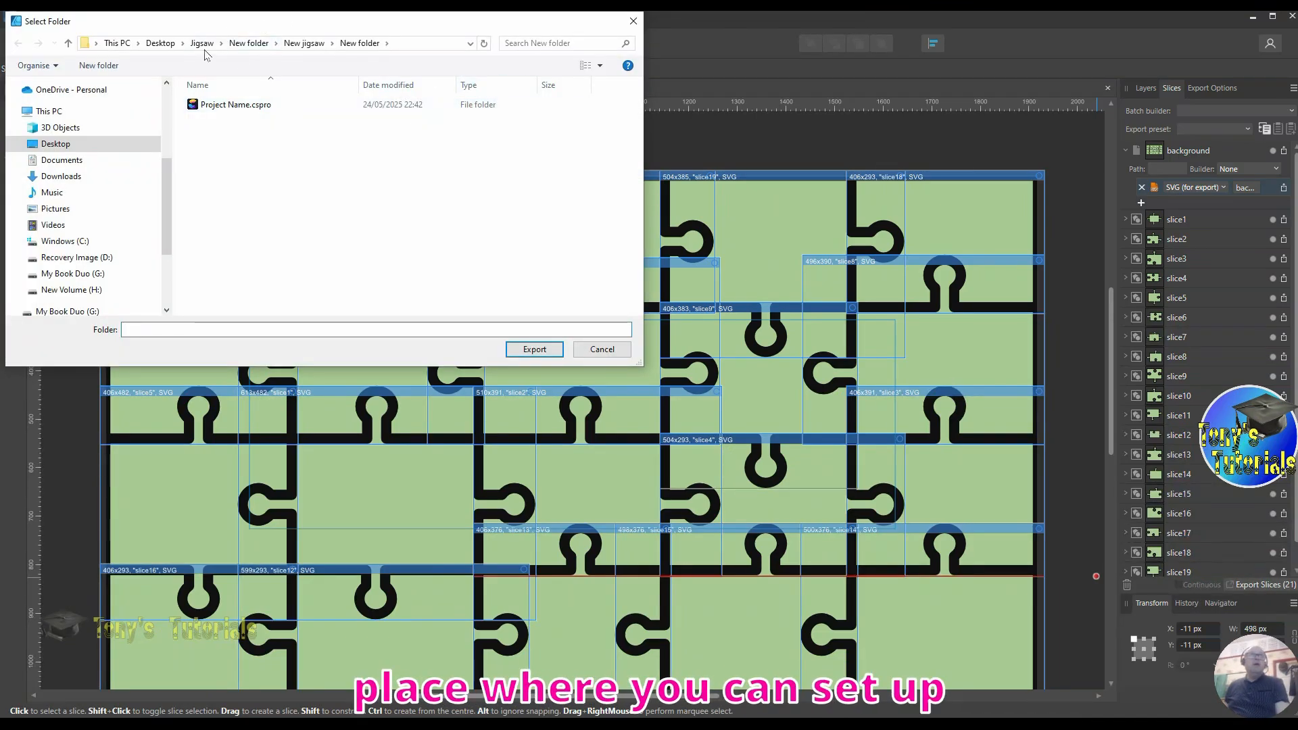
{"action": "left_click", "coordinate": [161, 43]}
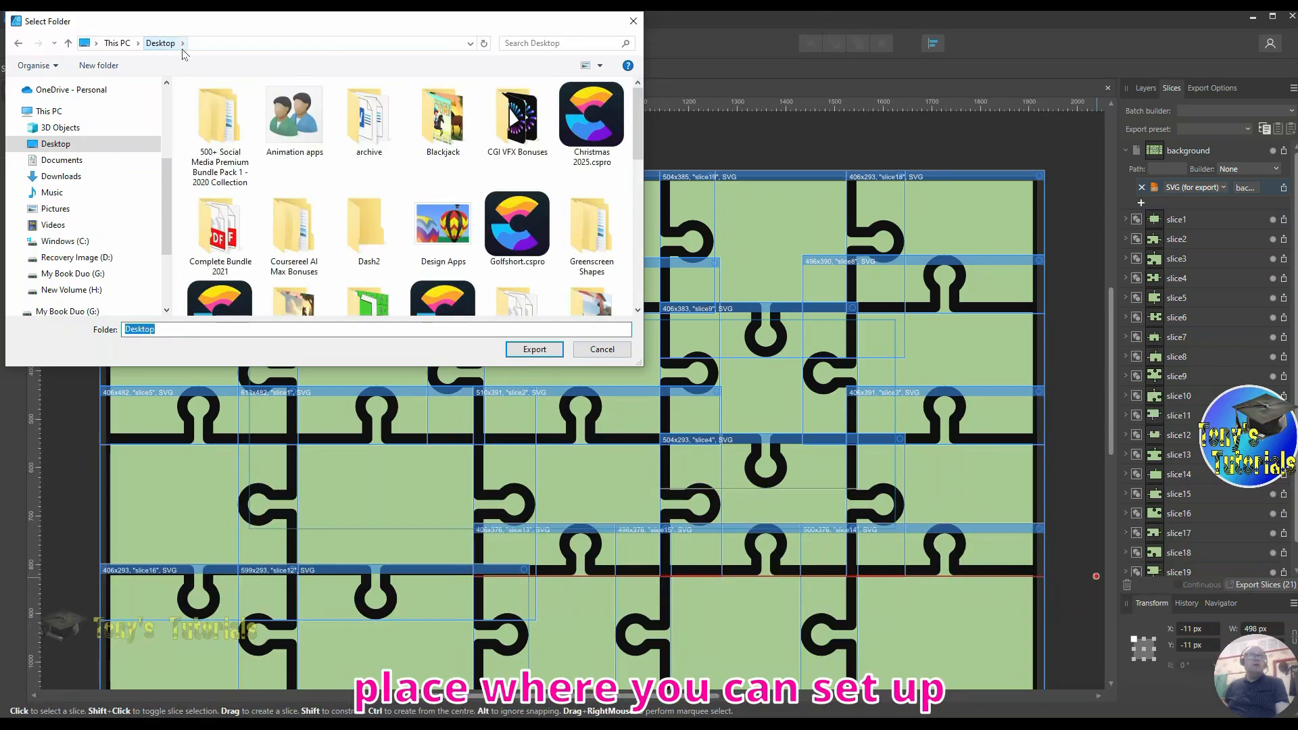
{"action": "left_click_drag", "start_coordinate": [640, 130], "coordinate": [637, 279]}
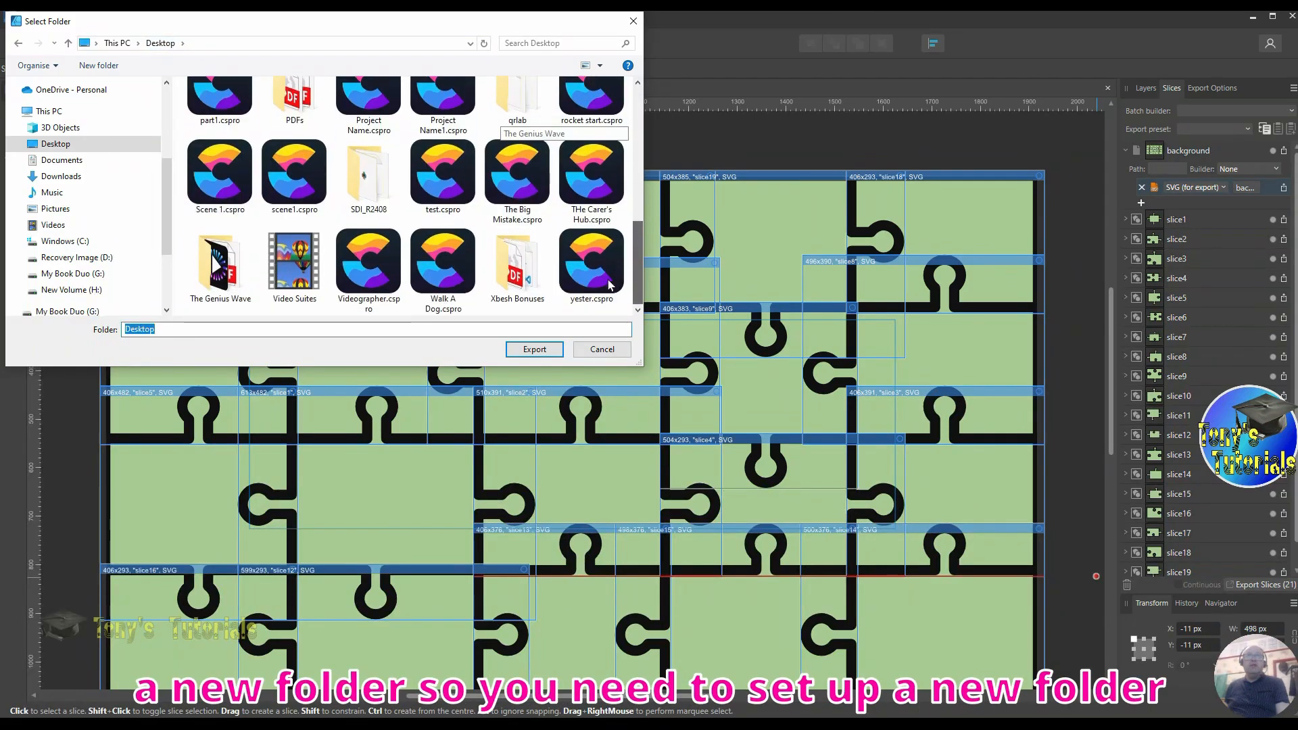
{"action": "right_click", "coordinate": [556, 307]}
{"action": "mouse_move", "coordinate": [597, 440]}
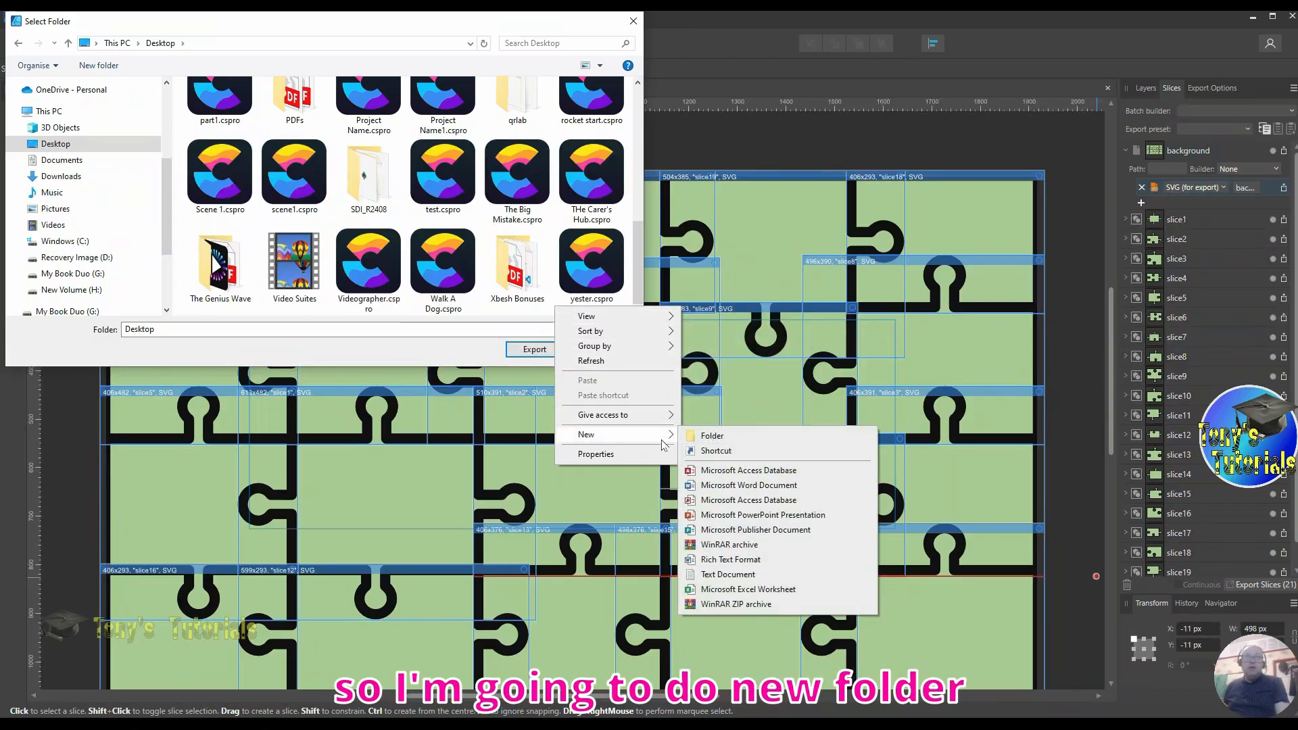
{"action": "left_click", "coordinate": [695, 440]}
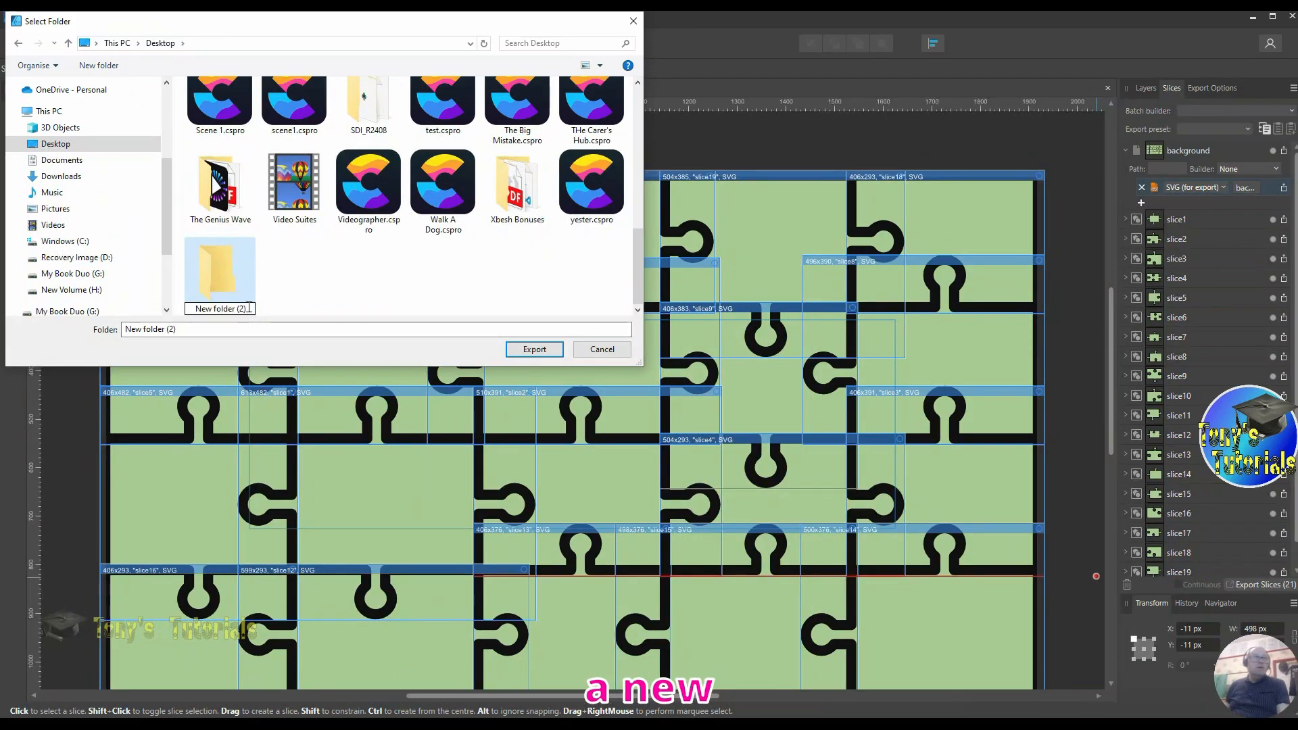
{"action": "mouse_move", "coordinate": [251, 308]}
{"action": "left_mouse_down"}
{"action": "mouse_move", "coordinate": [206, 309]}
{"action": "mouse_move", "coordinate": [226, 305]}
{"action": "left_mouse_up"}
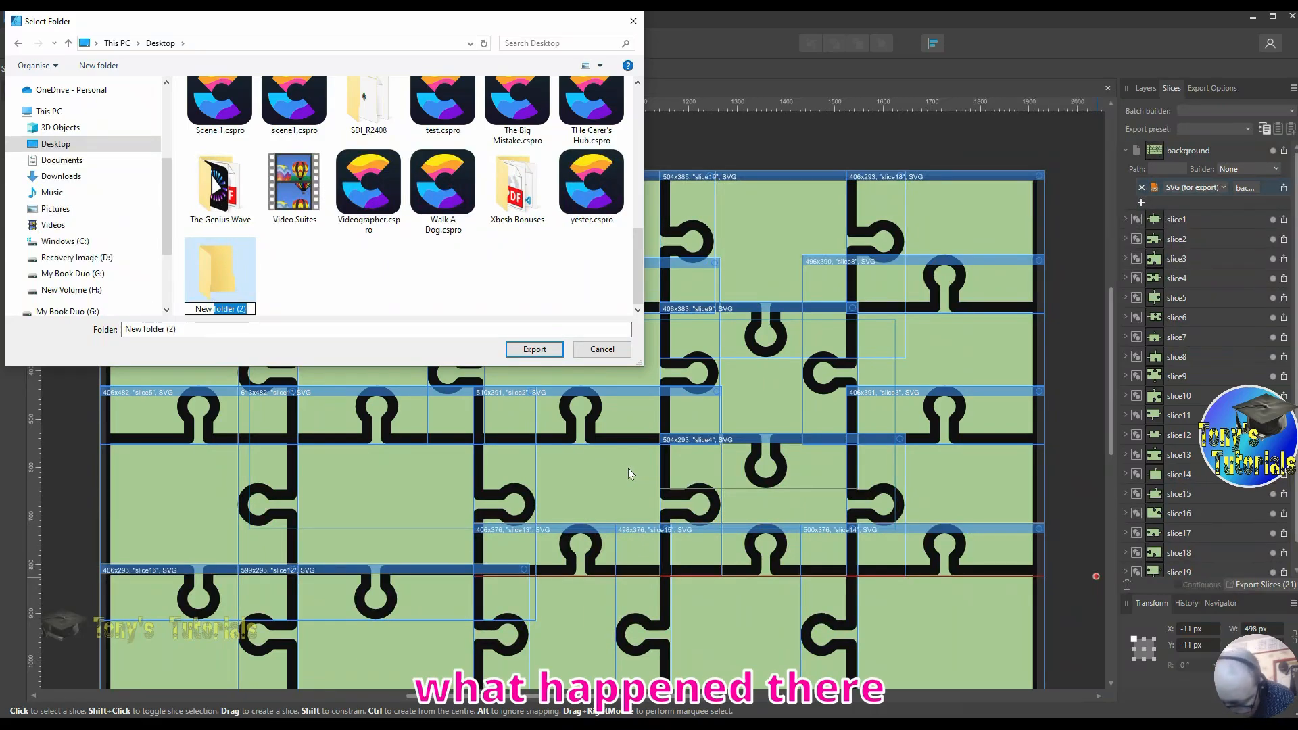
{"action": "key", "text": "Tab"}
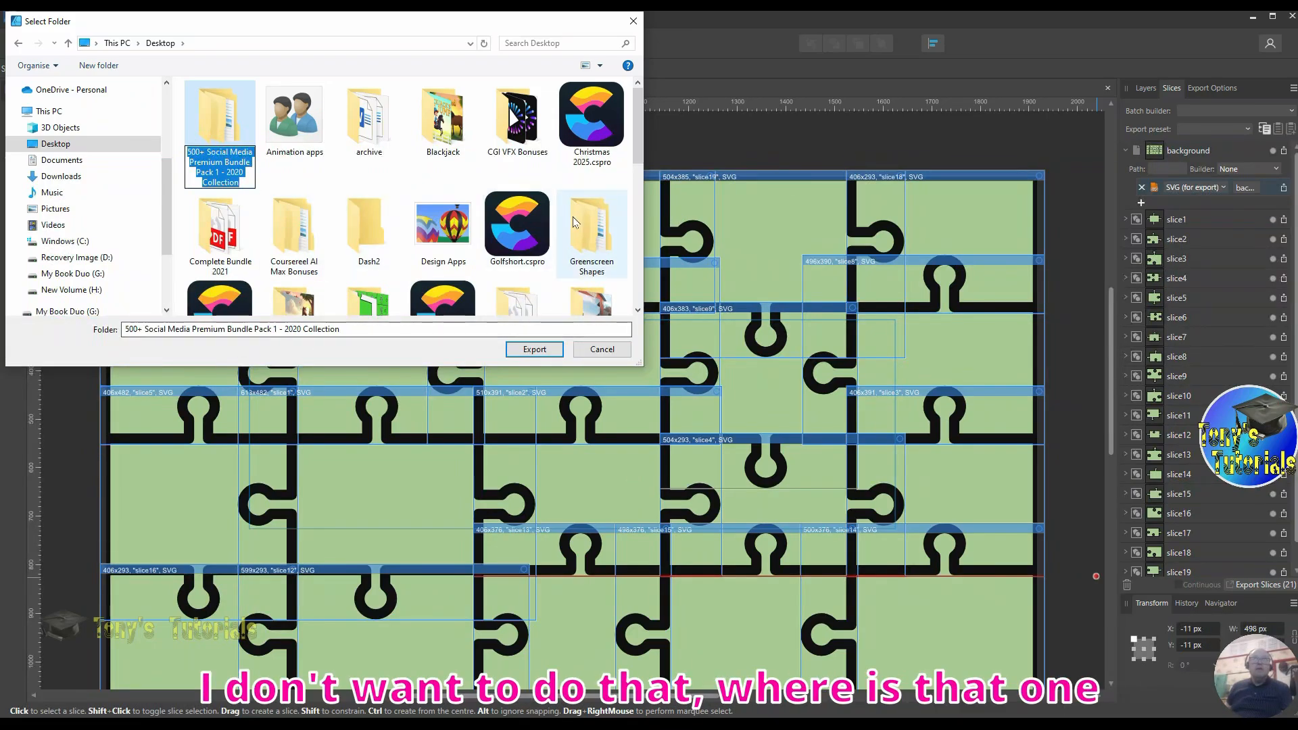
{"action": "left_click_drag", "start_coordinate": [638, 144], "coordinate": [634, 289]}
{"action": "left_click", "coordinate": [203, 288]}
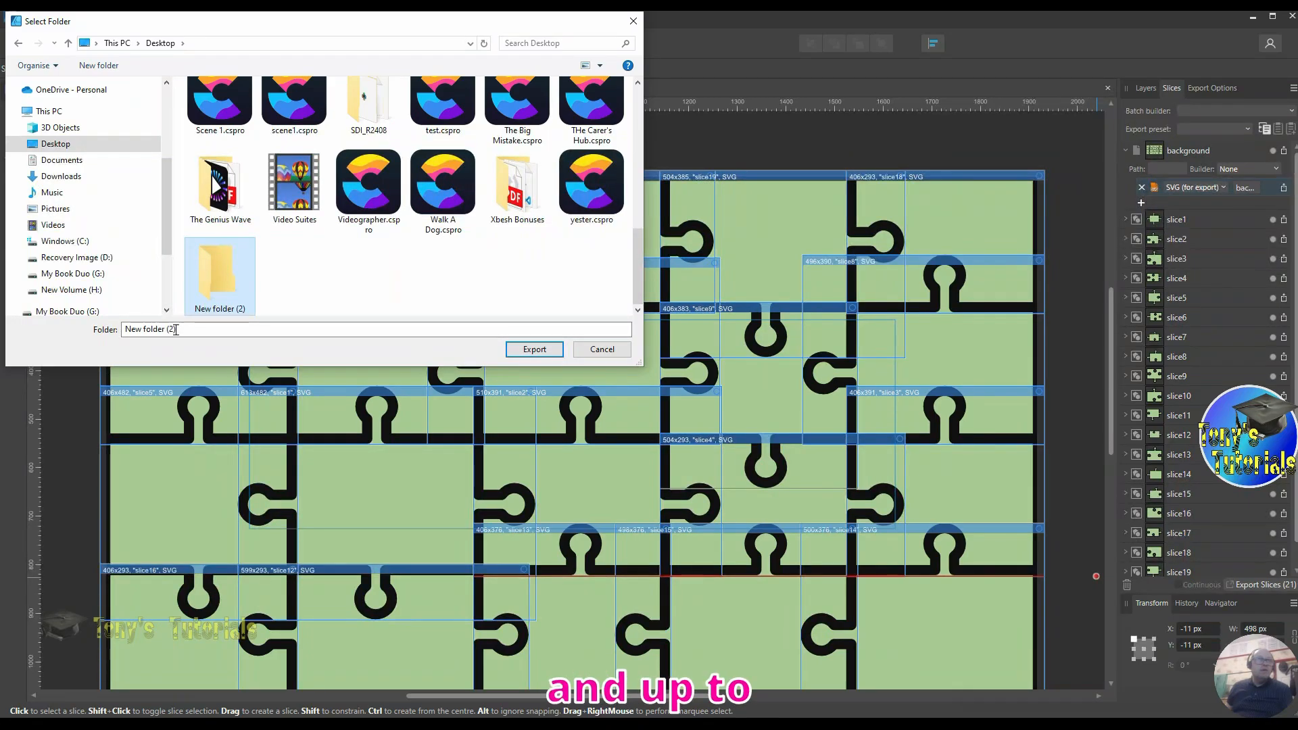
{"action": "left_click_drag", "start_coordinate": [176, 329], "coordinate": [135, 329]}
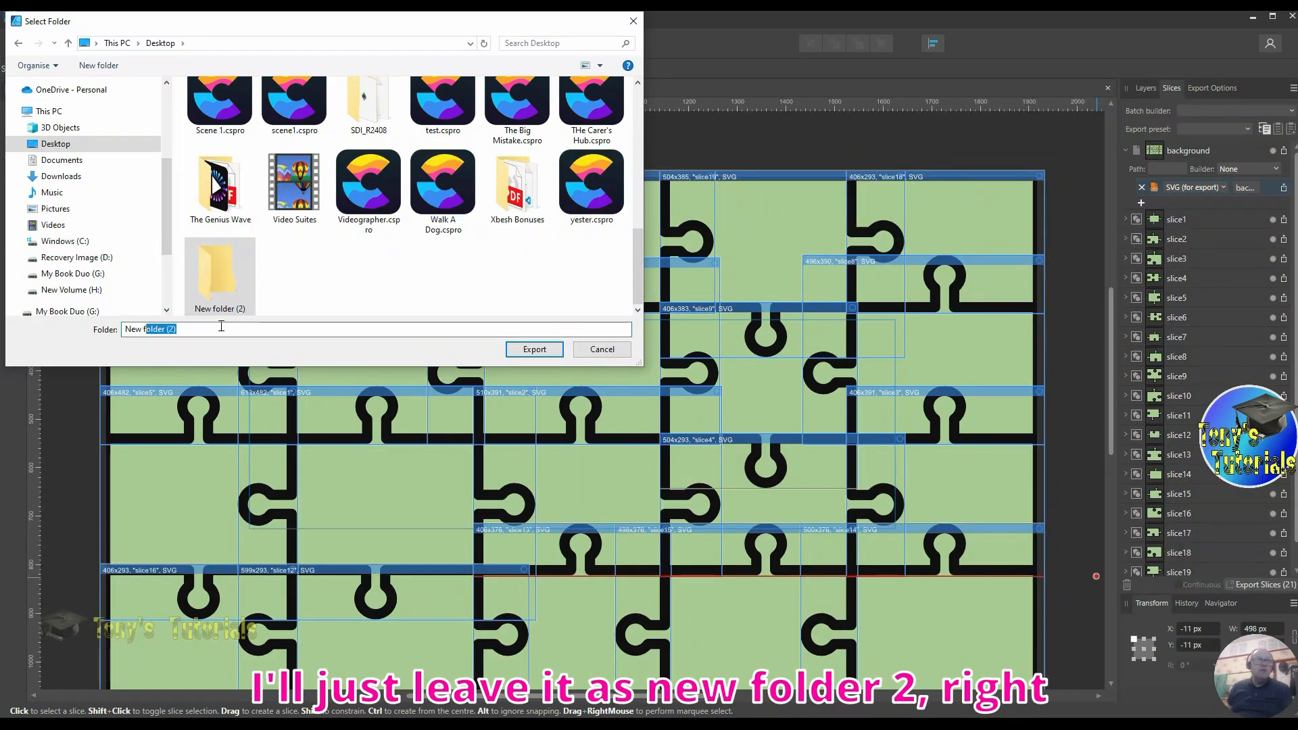
Choose New folder (2) on the Desktop as the destination and export all the slices into it.
{"action": "left_click", "coordinate": [218, 289]}
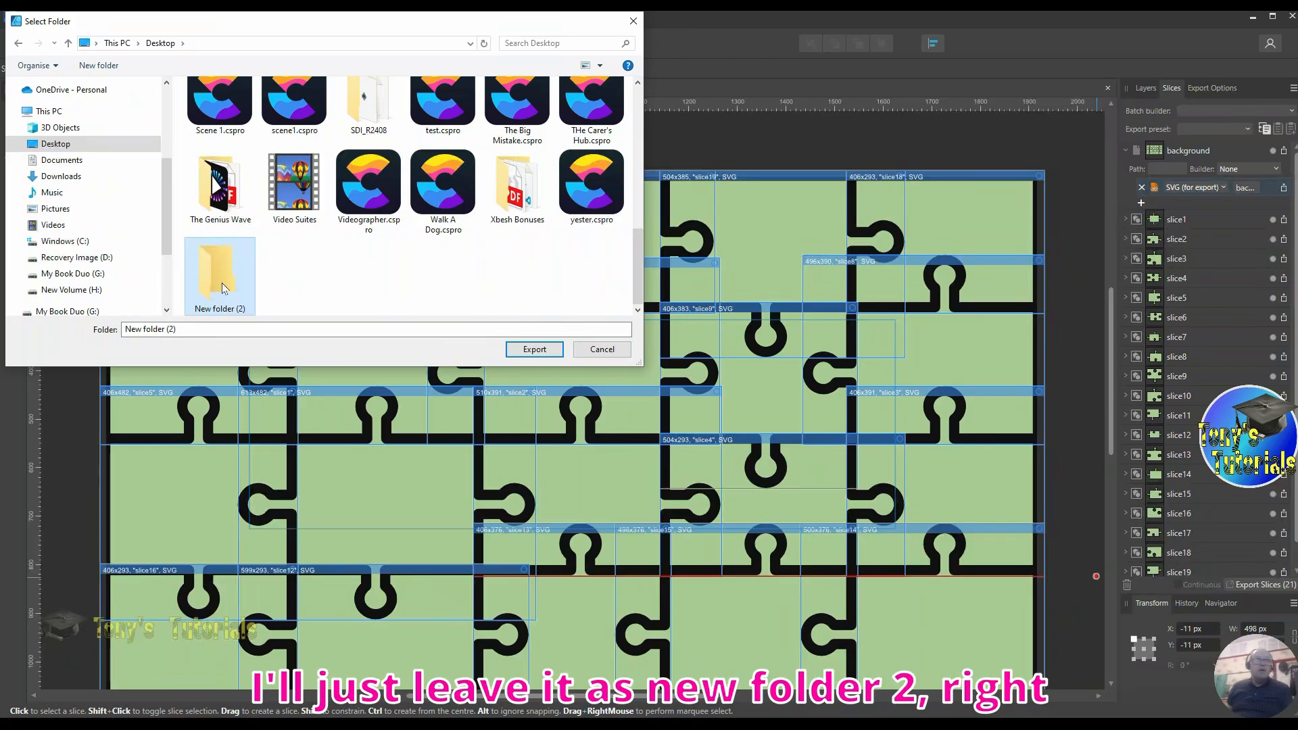
{"action": "left_click", "coordinate": [535, 352]}
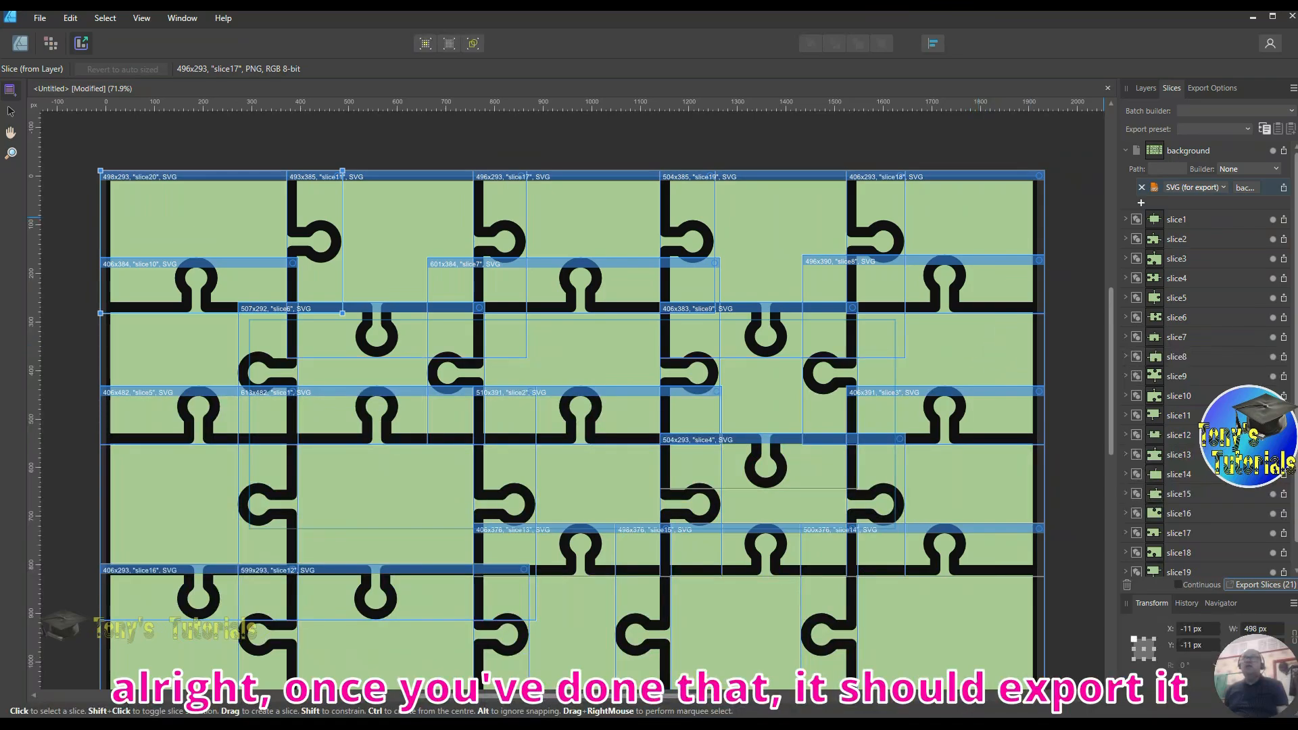
Switch to the Windows desktop, close the Design Apps window, and view the exported SVG files in New folder (2) in a maximized window.
{"action": "left_click", "coordinate": [1254, 18]}
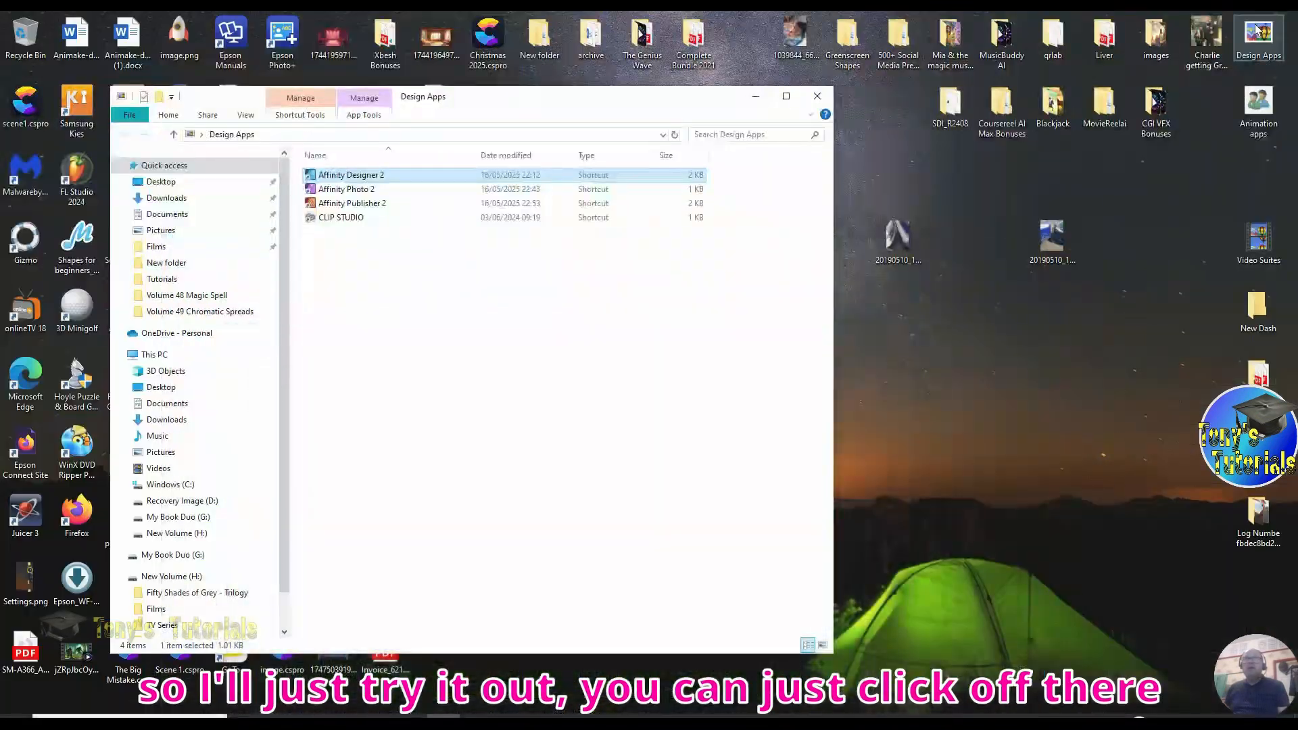
{"action": "left_click", "coordinate": [818, 95]}
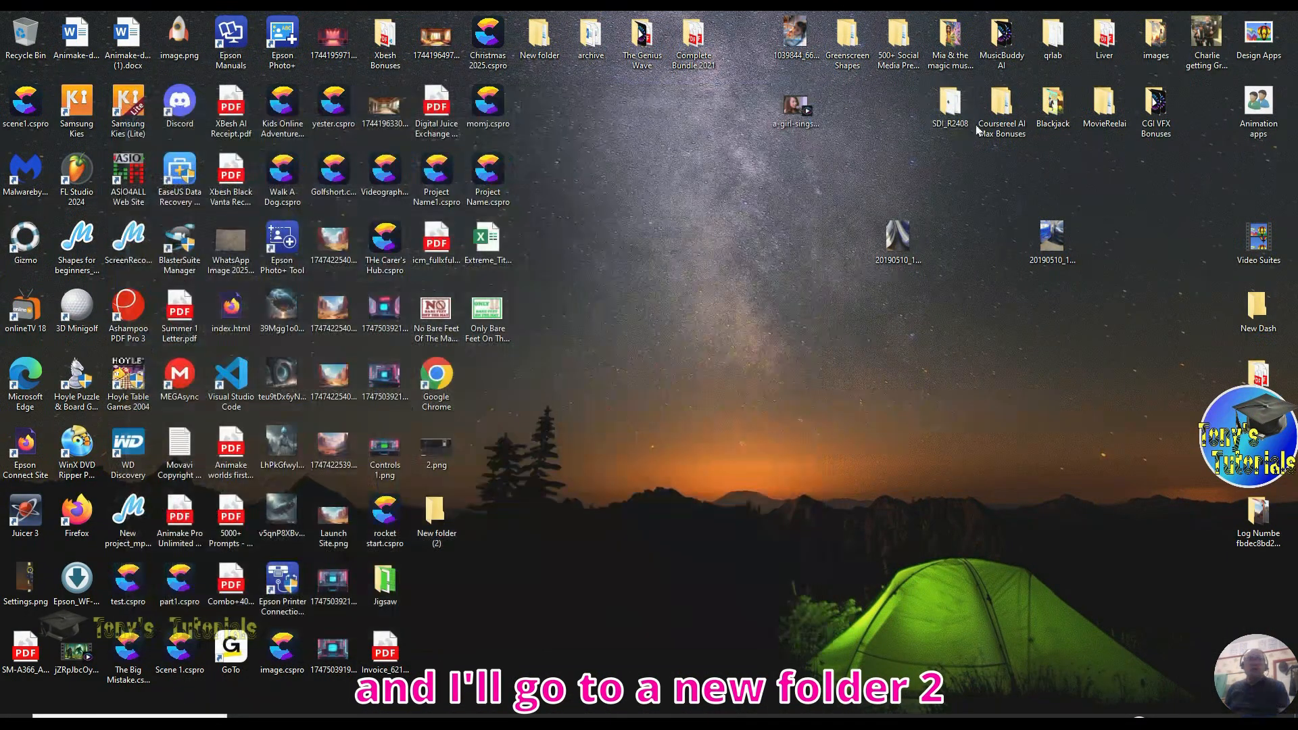
{"action": "double_click", "coordinate": [460, 512]}
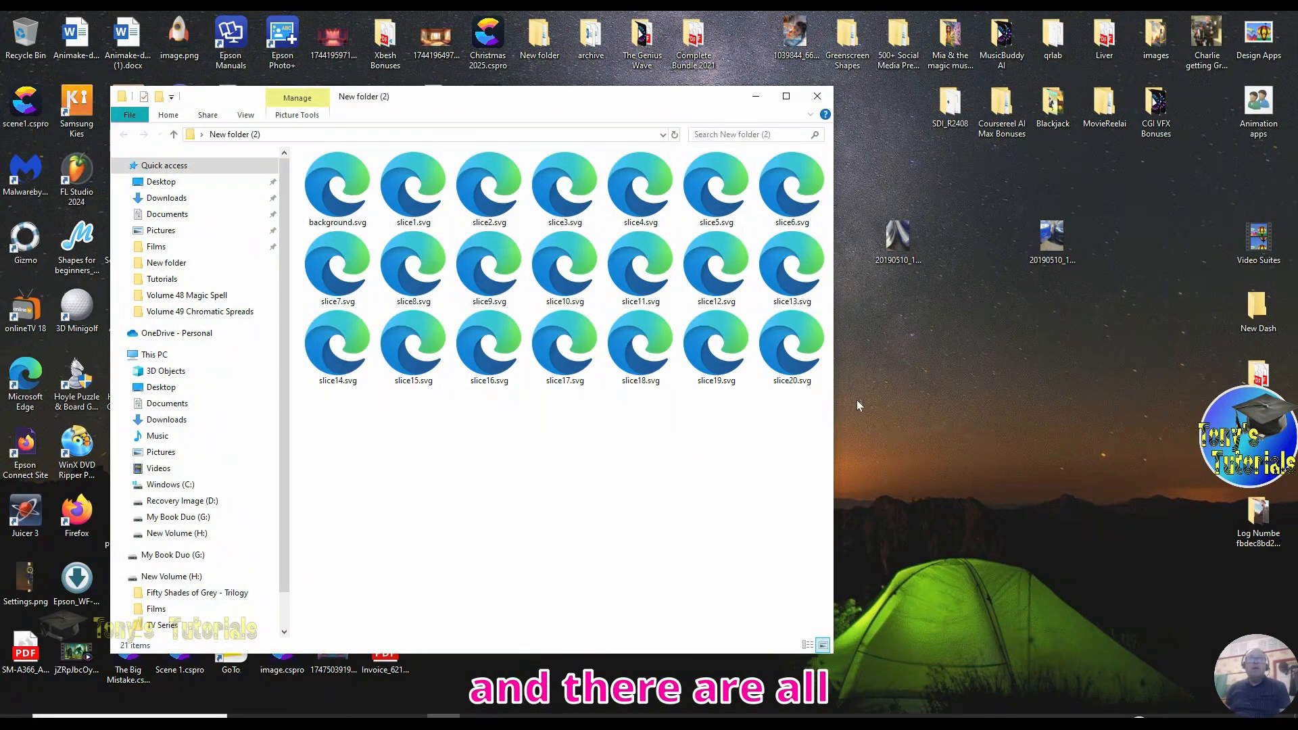
{"action": "left_click", "coordinate": [787, 98]}
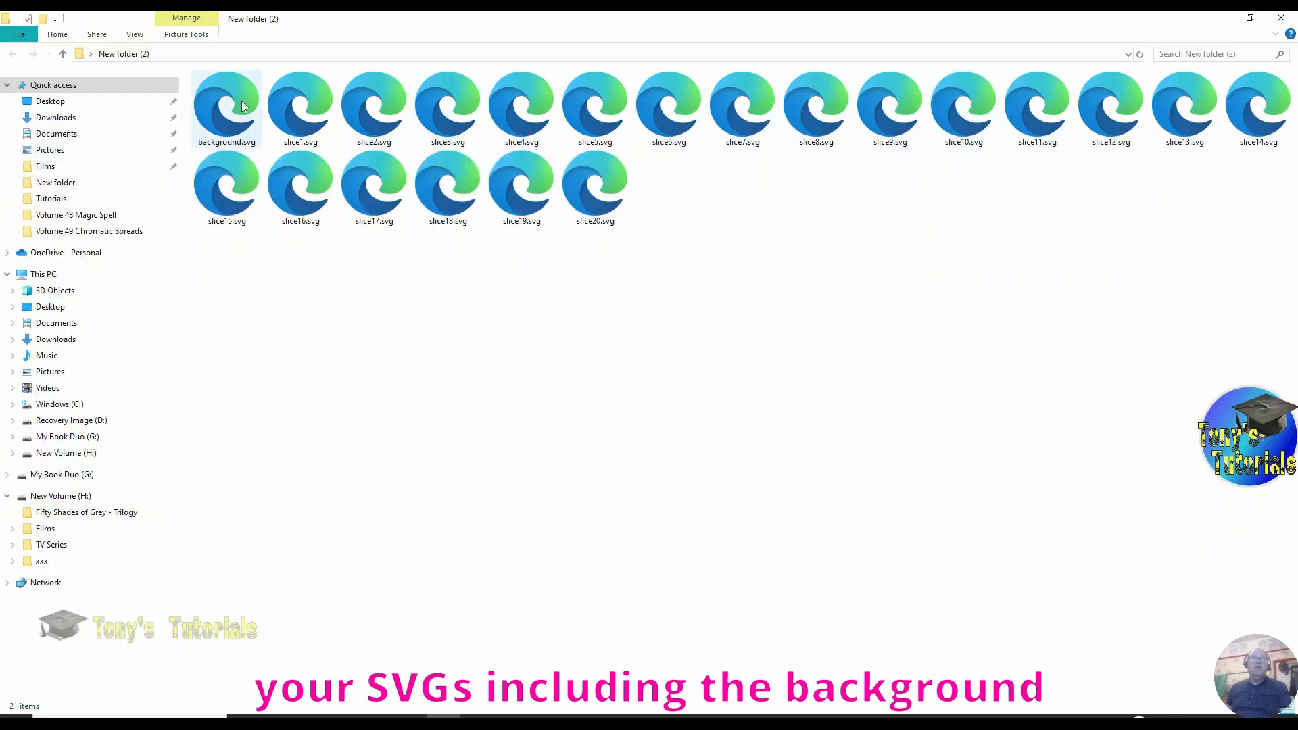